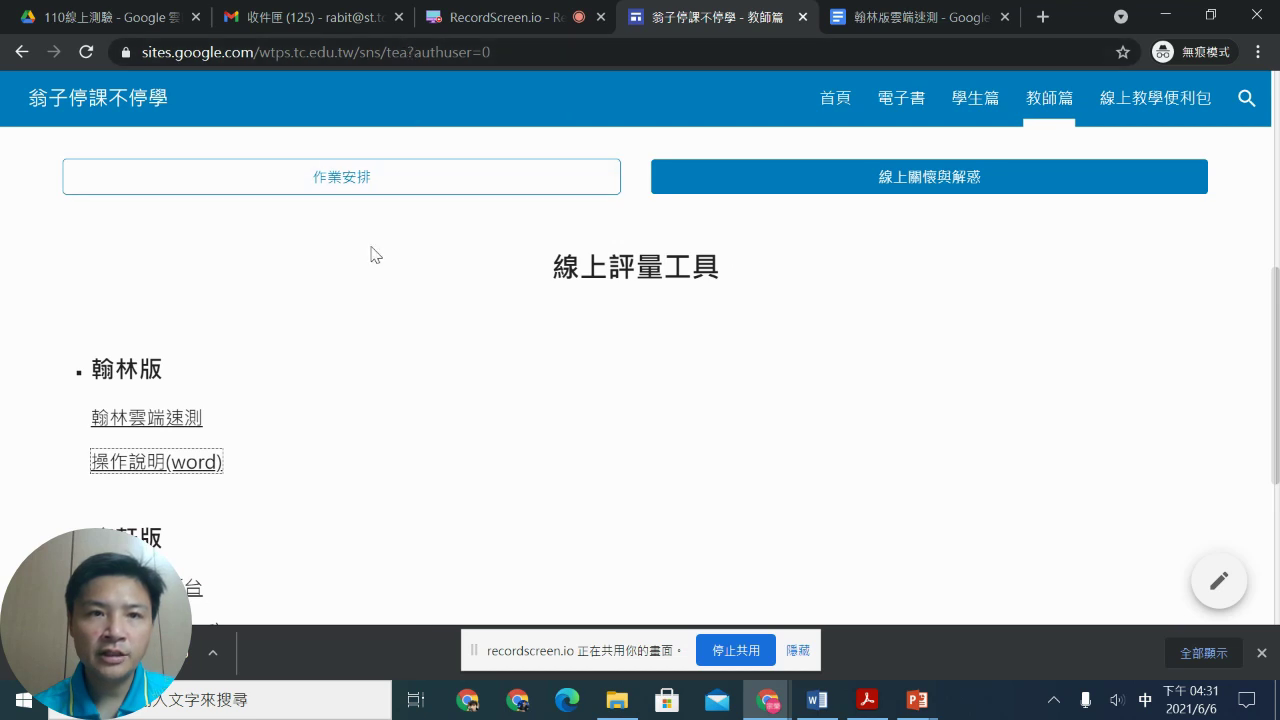
Step: Follow the 翰林雲端速測 link through 立即前往 to 命題大師, then return to the 翁子停課不停學 tab
click(172, 420)
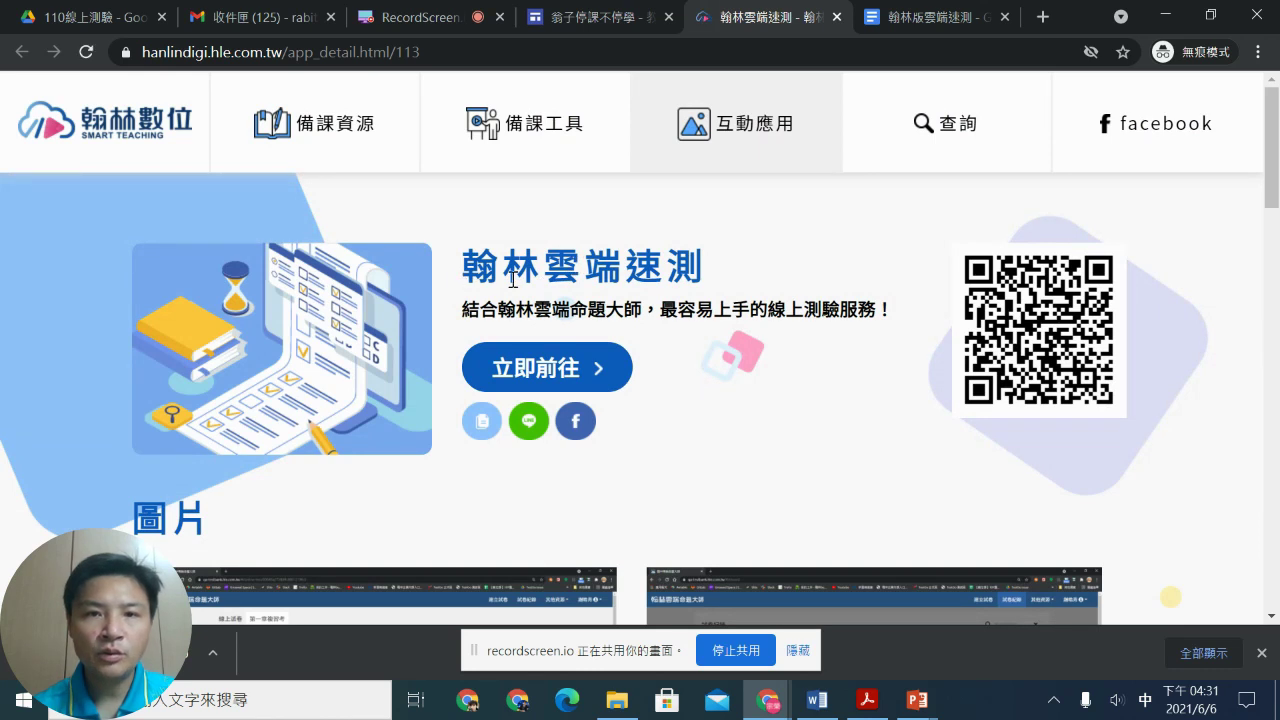
click(540, 370)
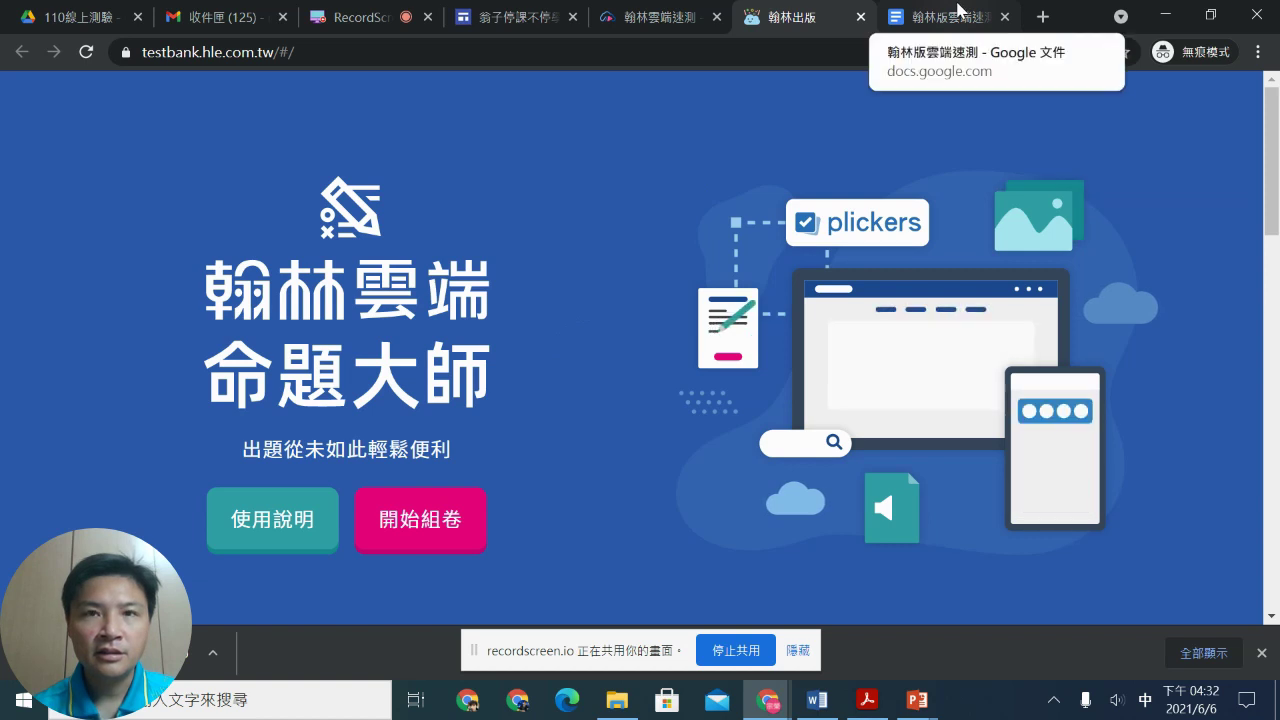
click(510, 17)
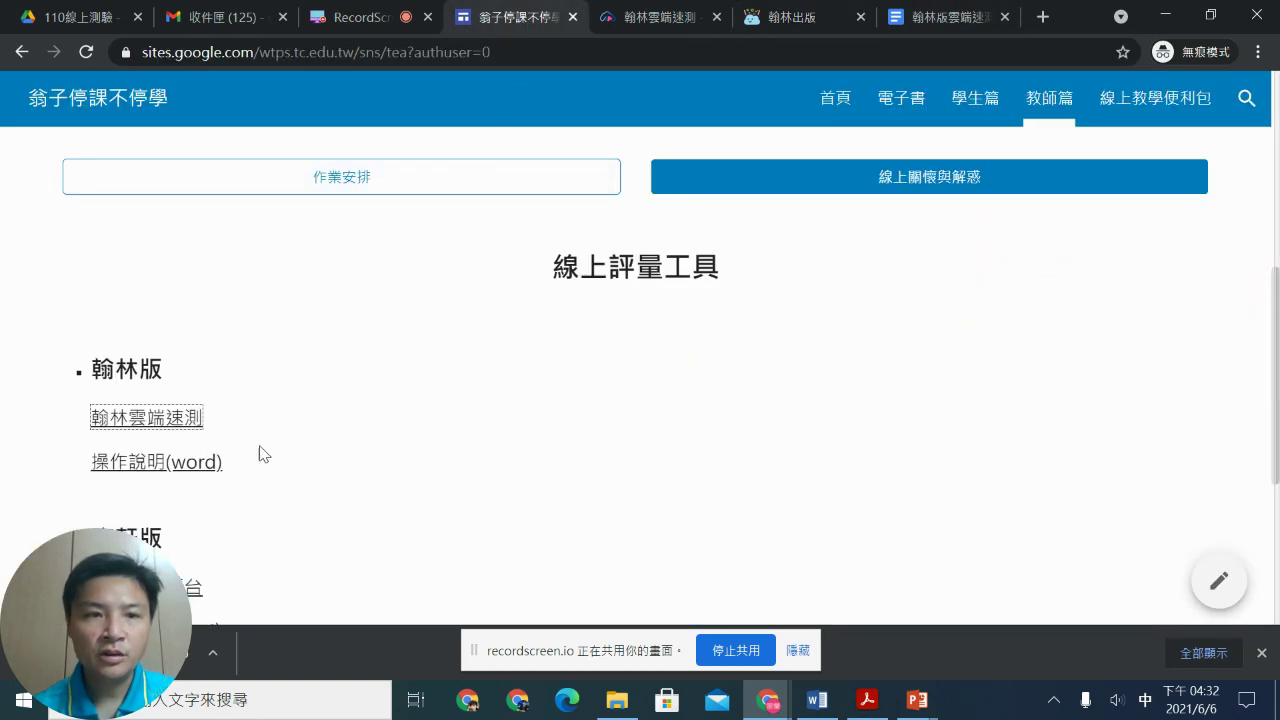
Step: Read the 翰林版雲端速測 Docs guide down to step 2, then return to the 翰林出版 tab
click(940, 10)
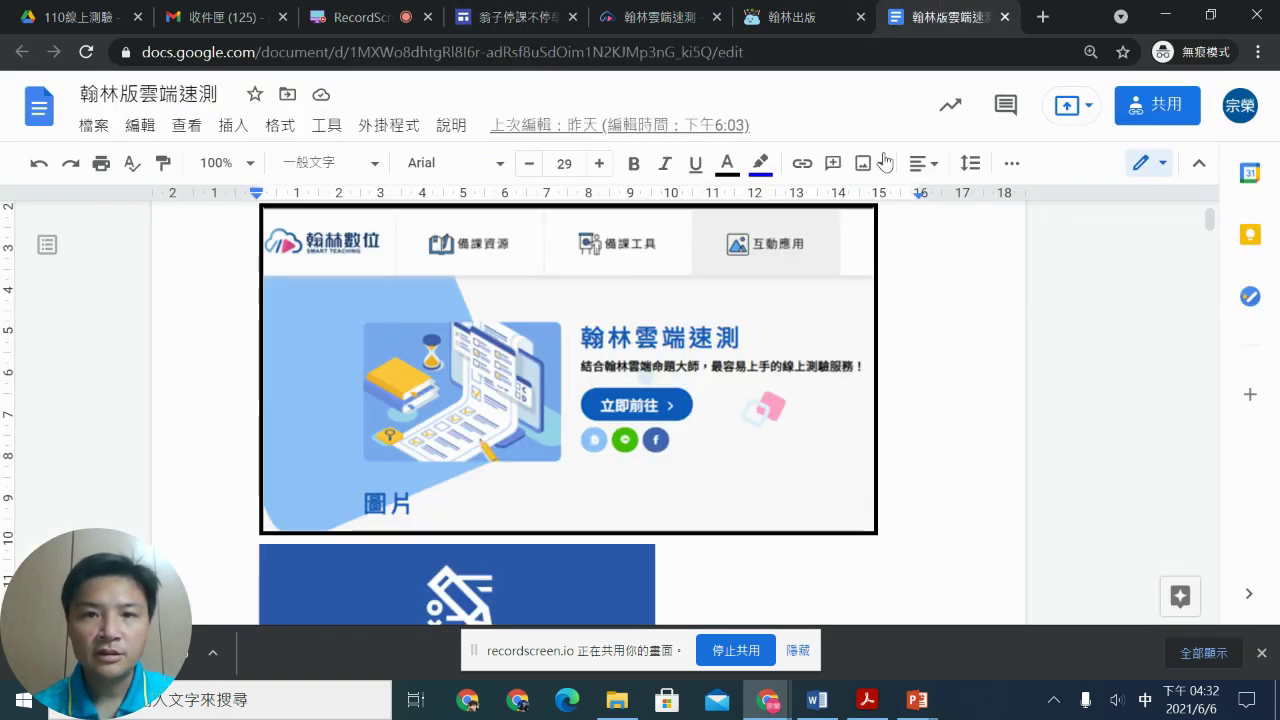
scroll(848, 240, down, 5)
scroll(850, 256, down, 5)
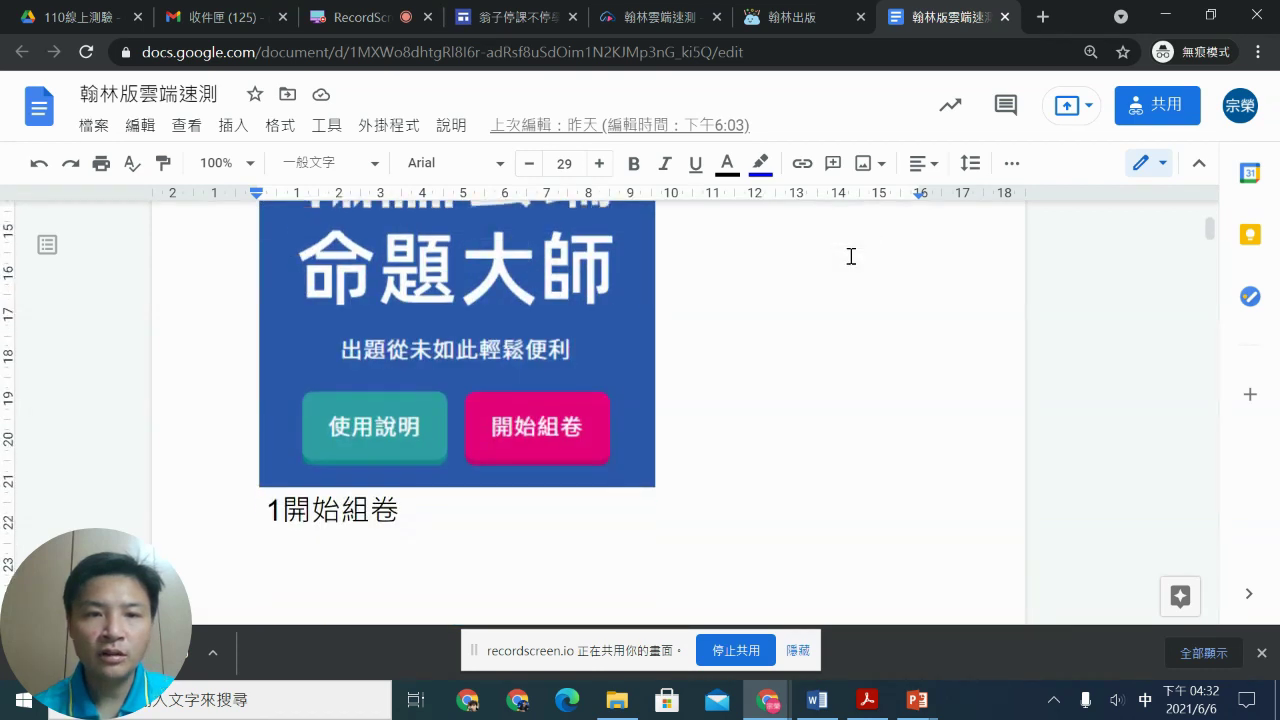
scroll(850, 255, down, 3)
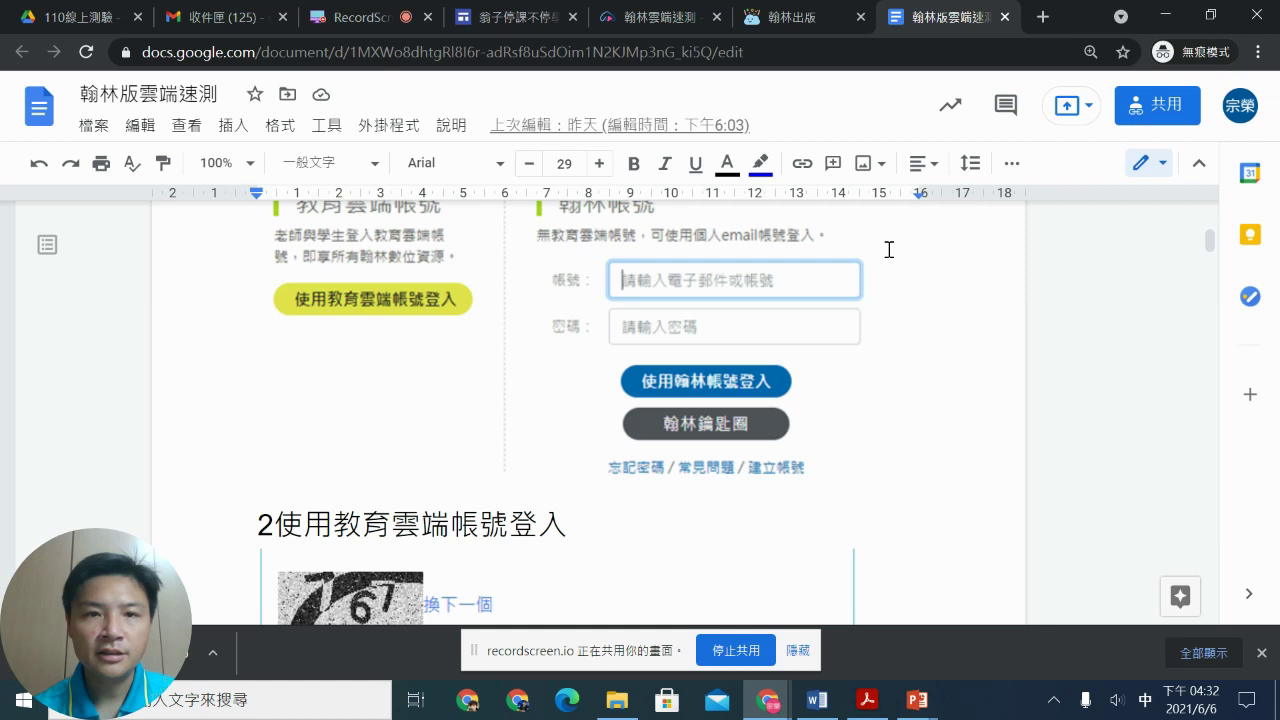
click(781, 20)
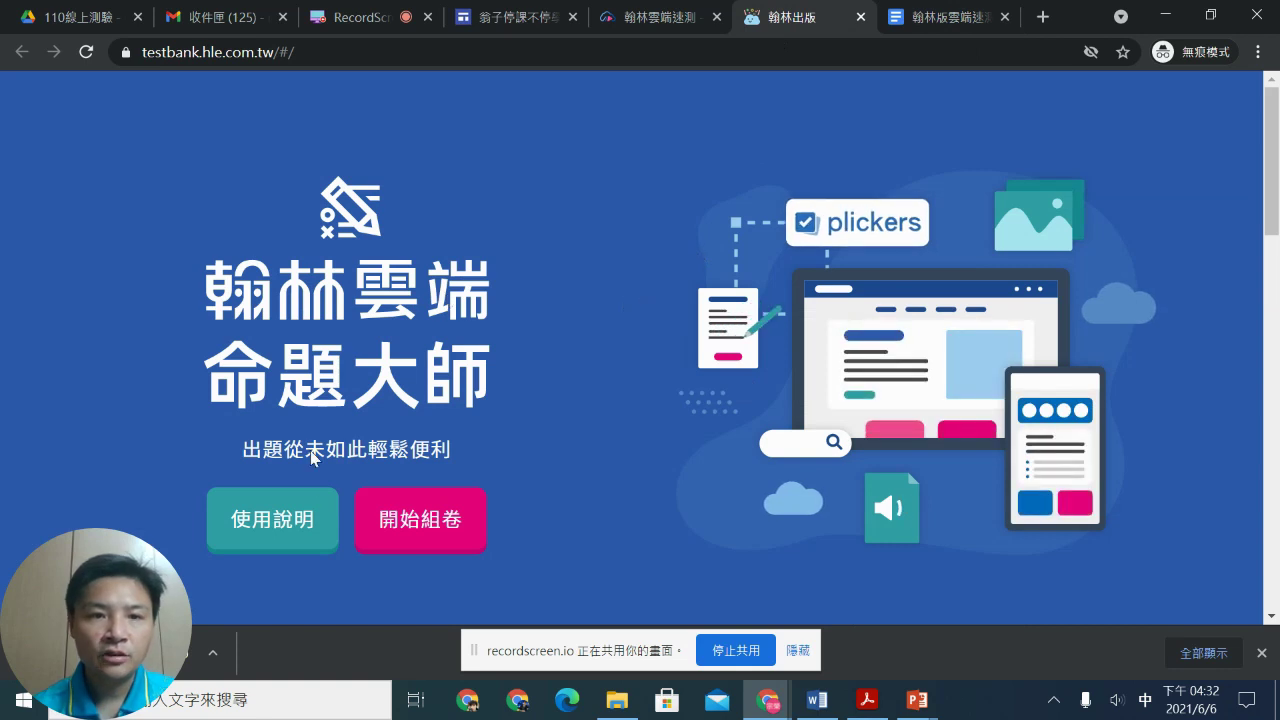
Step: Start 開始組卷 and choose education cloud sign-in as 臺中市 教育人員
click(375, 517)
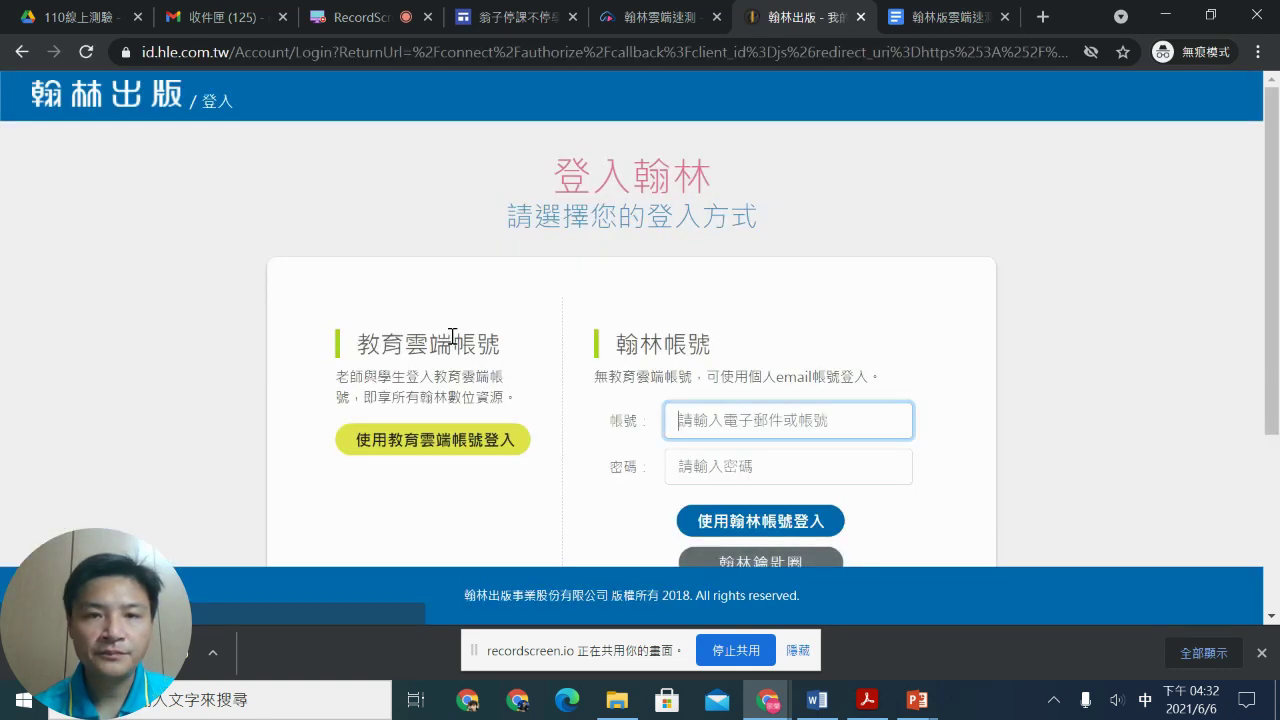
scroll(452, 360, down, 1)
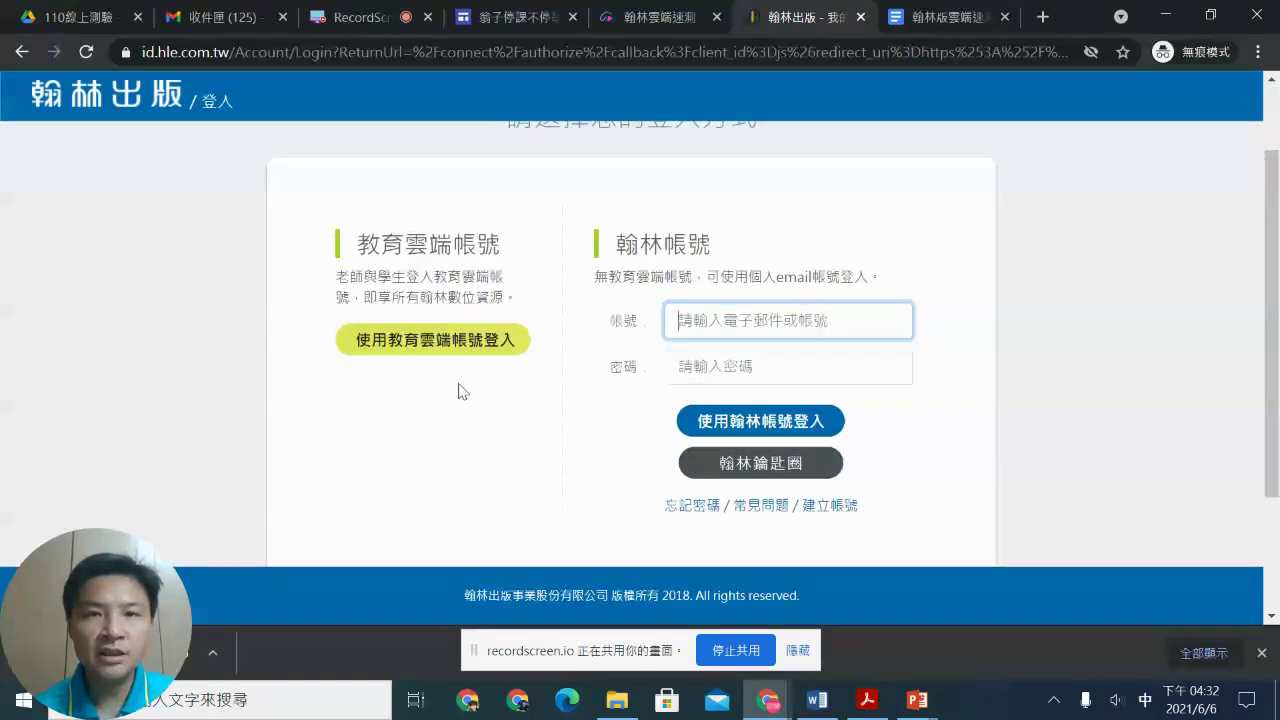
click(418, 349)
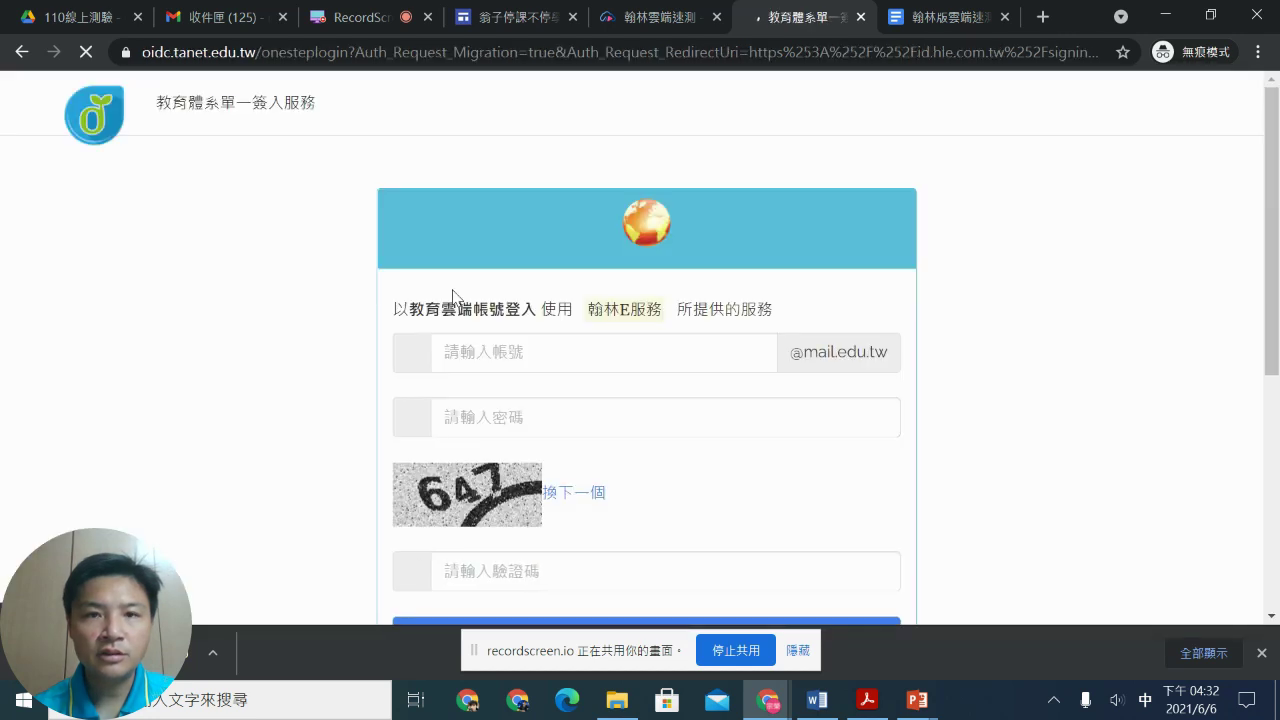
scroll(490, 285, down, 2)
scroll(527, 268, down, 3)
click(657, 449)
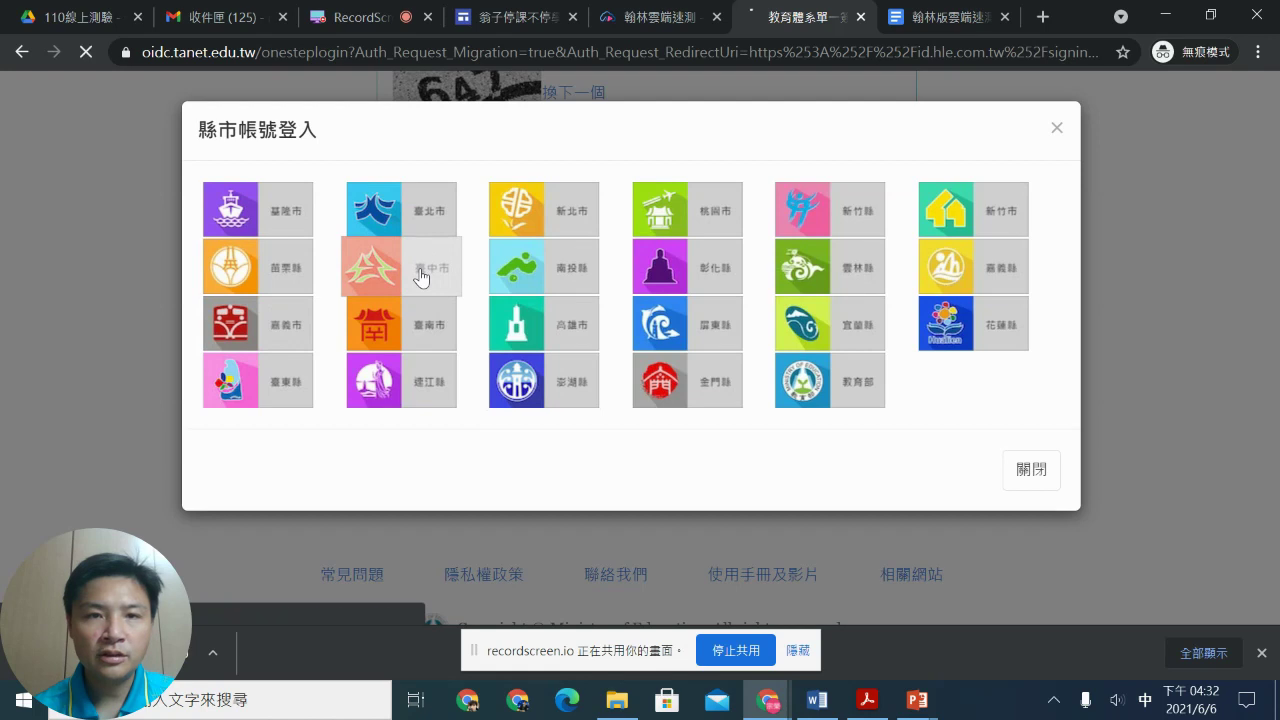
click(421, 277)
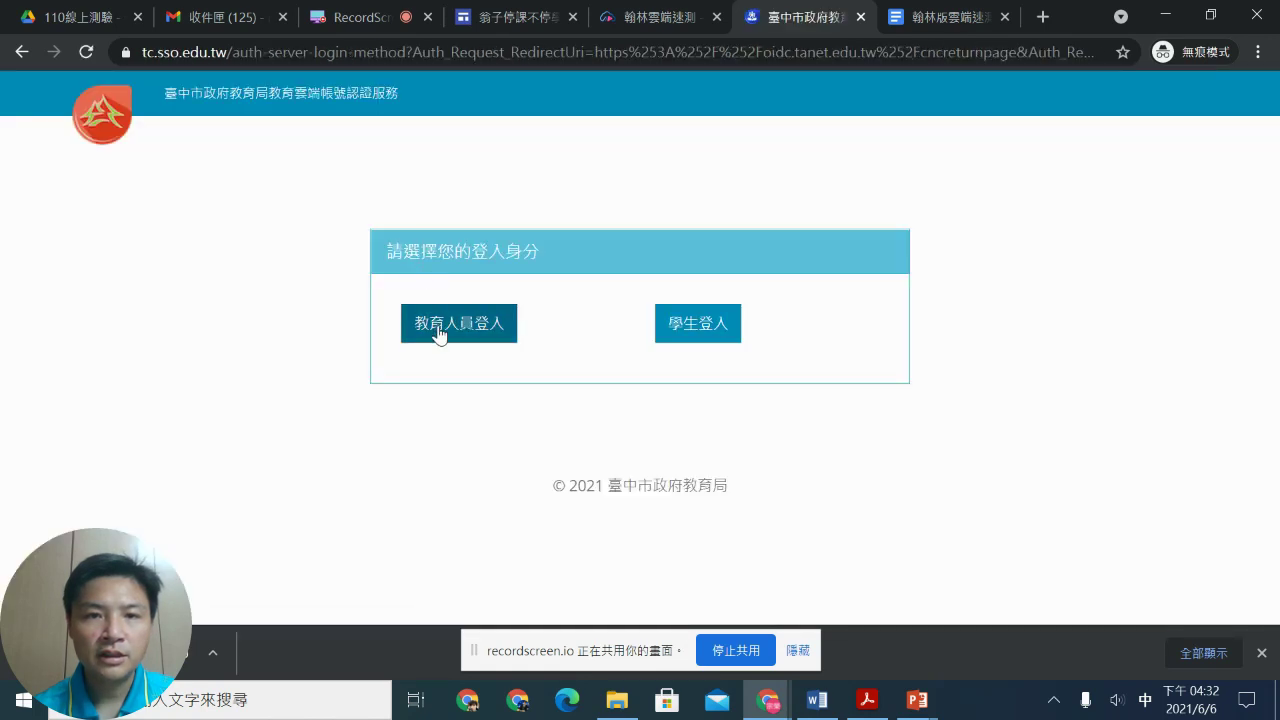
click(438, 333)
scroll(438, 333, down, 2)
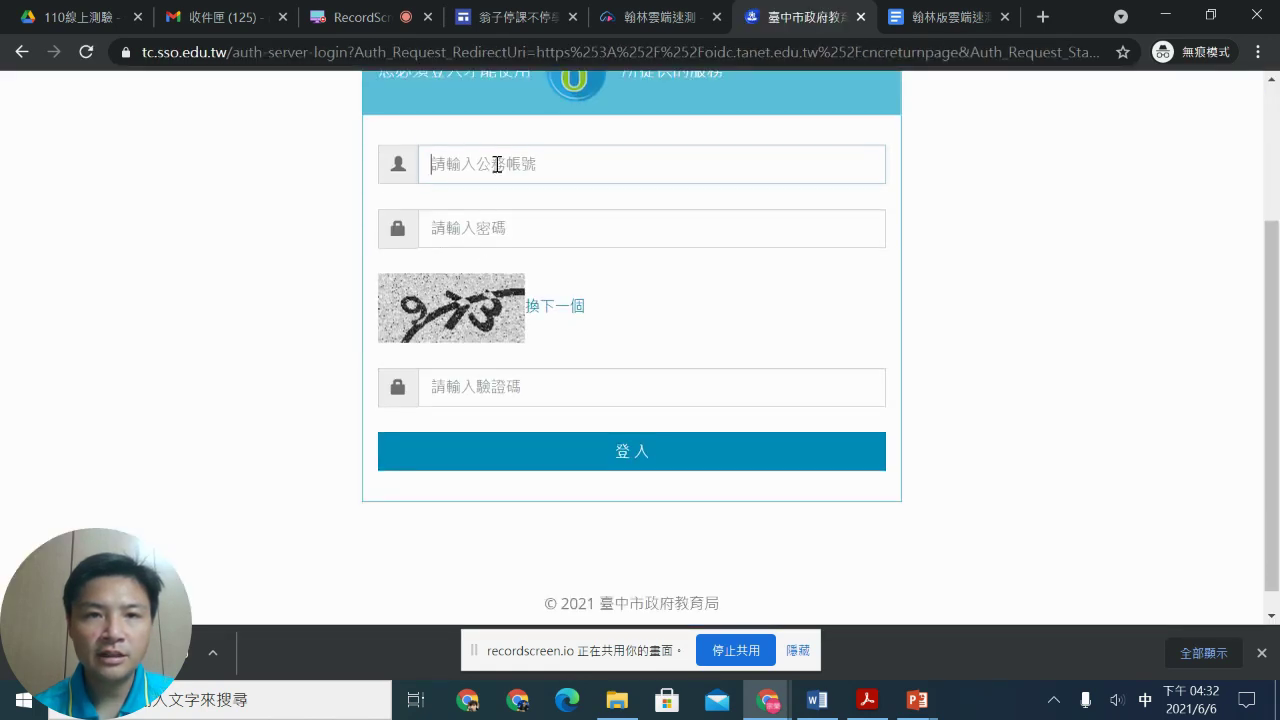
Step: Enter the account name, password and verification code, then submit the login form
click(497, 164)
text(r)
key(BackSpace)
key(shift)
text(ra)
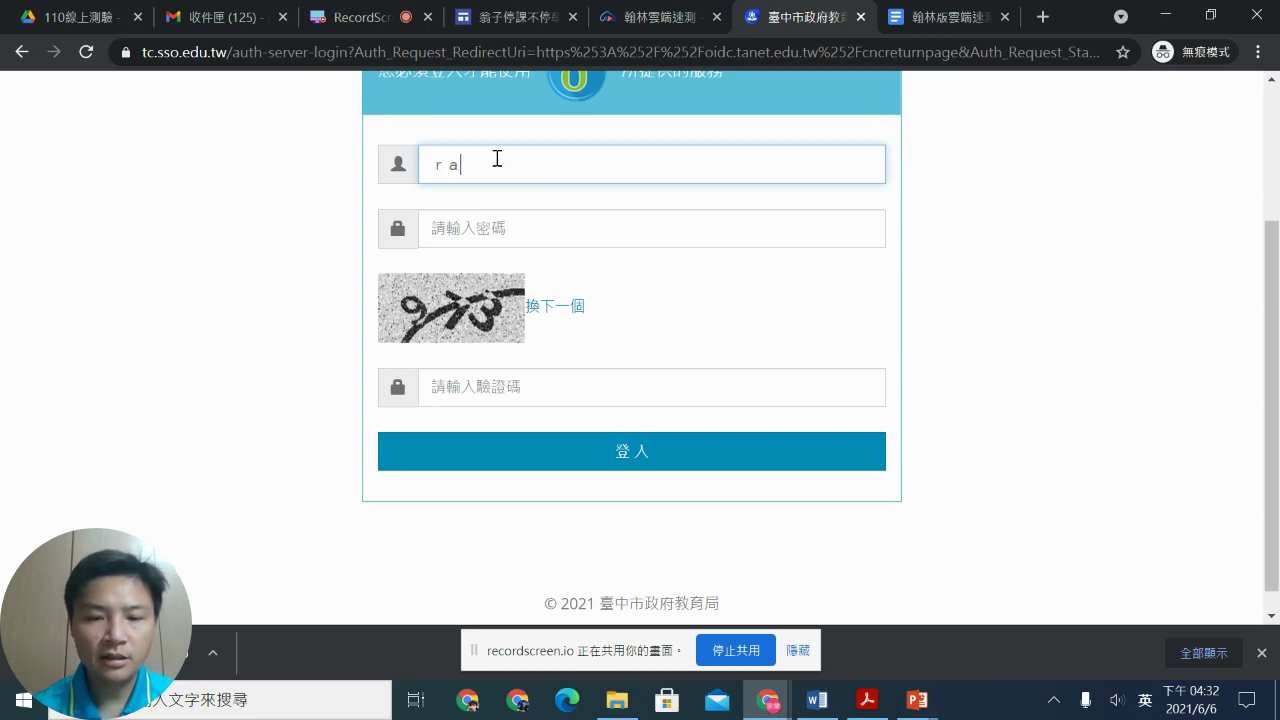
text(bit)
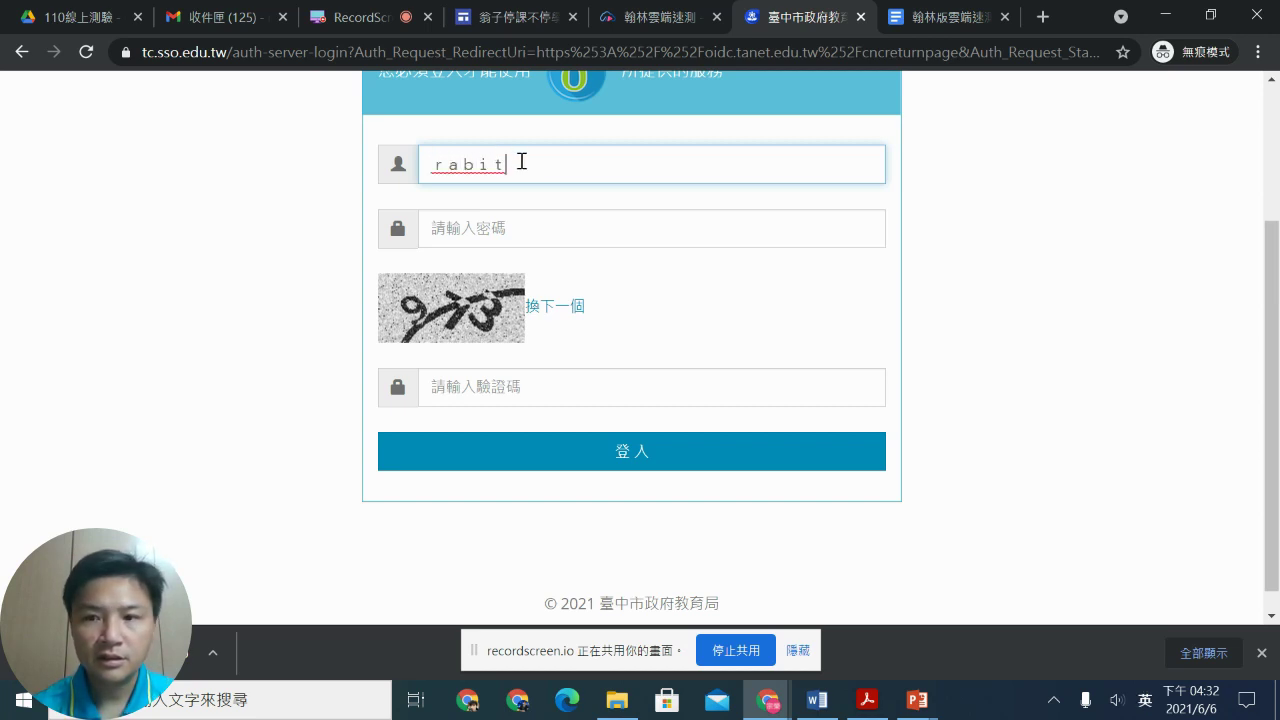
click(602, 232)
text(1)
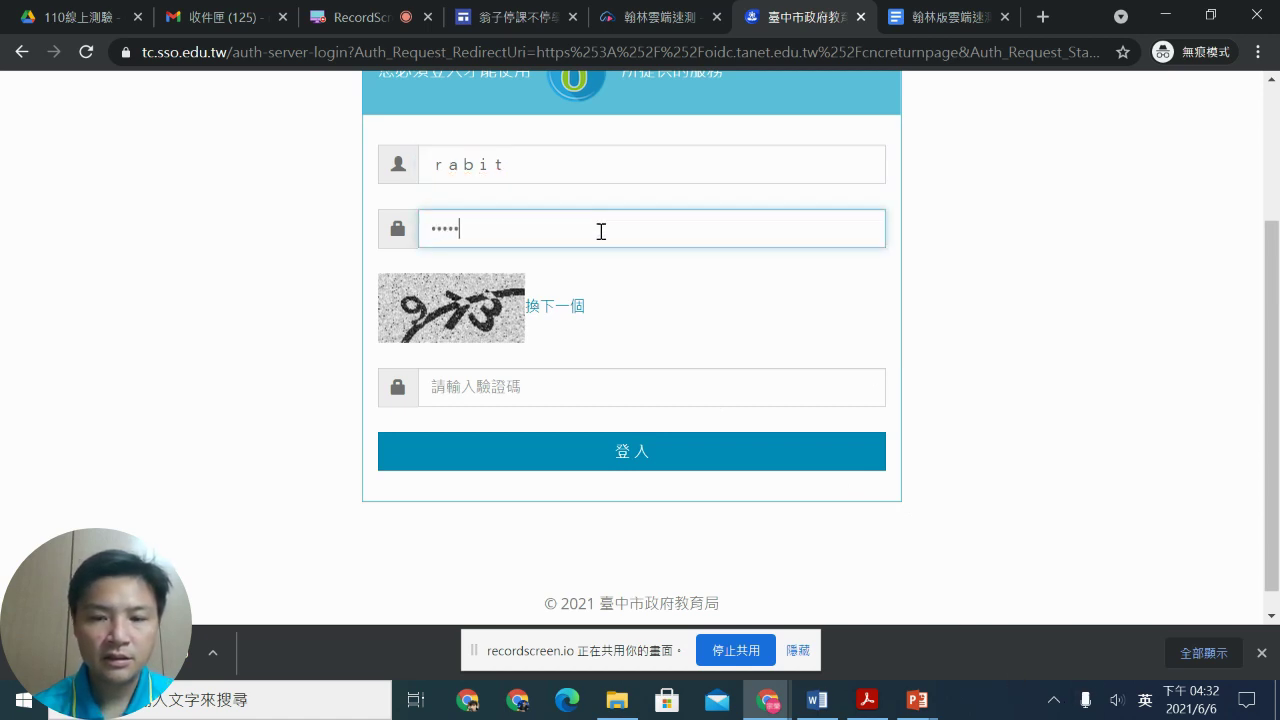
click(527, 386)
text(97)
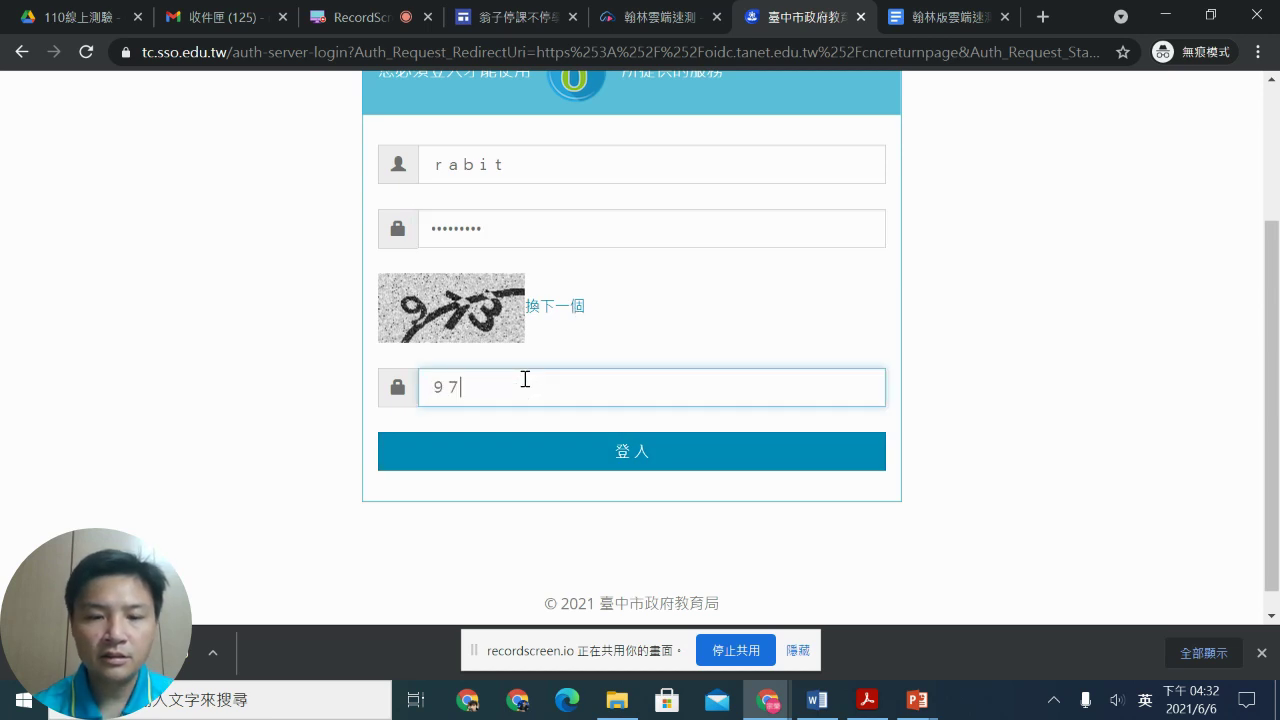
click(534, 451)
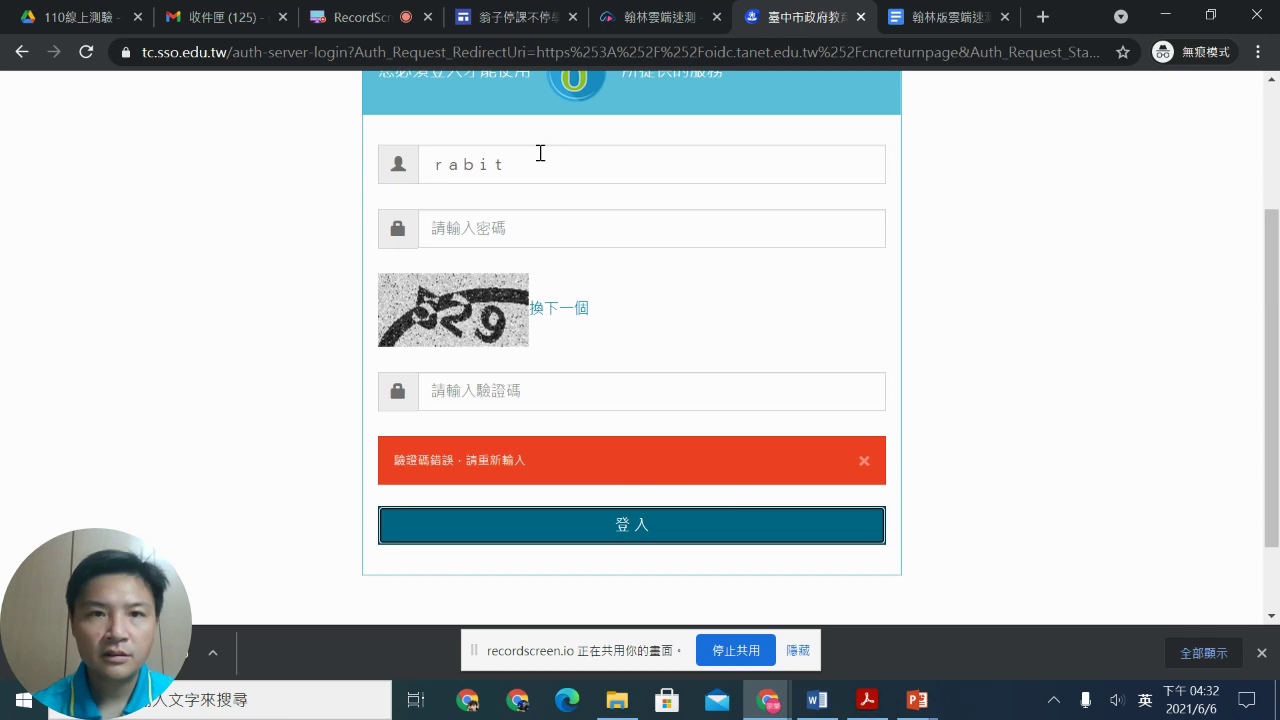
Step: Switch input to half-width, re-enter the login details, sign in and dismiss the welcome greeting
double_click(470, 164)
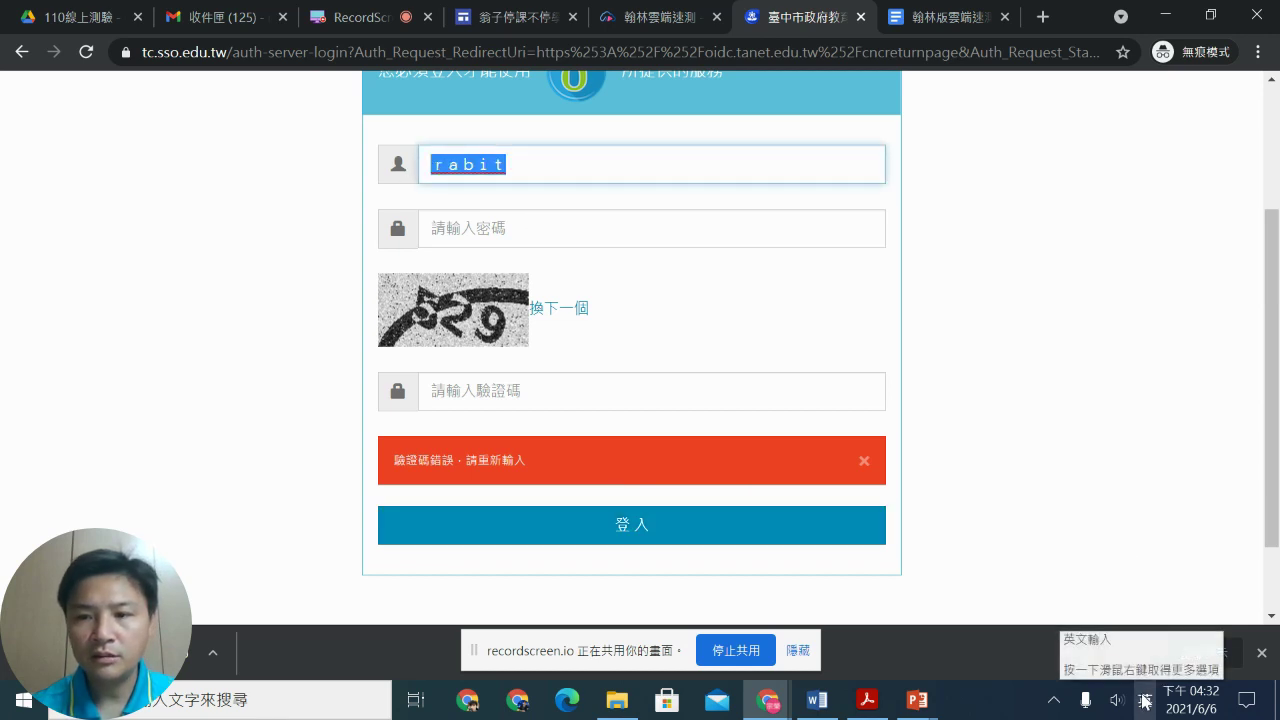
right_click(1145, 700)
mouse_move(1148, 586)
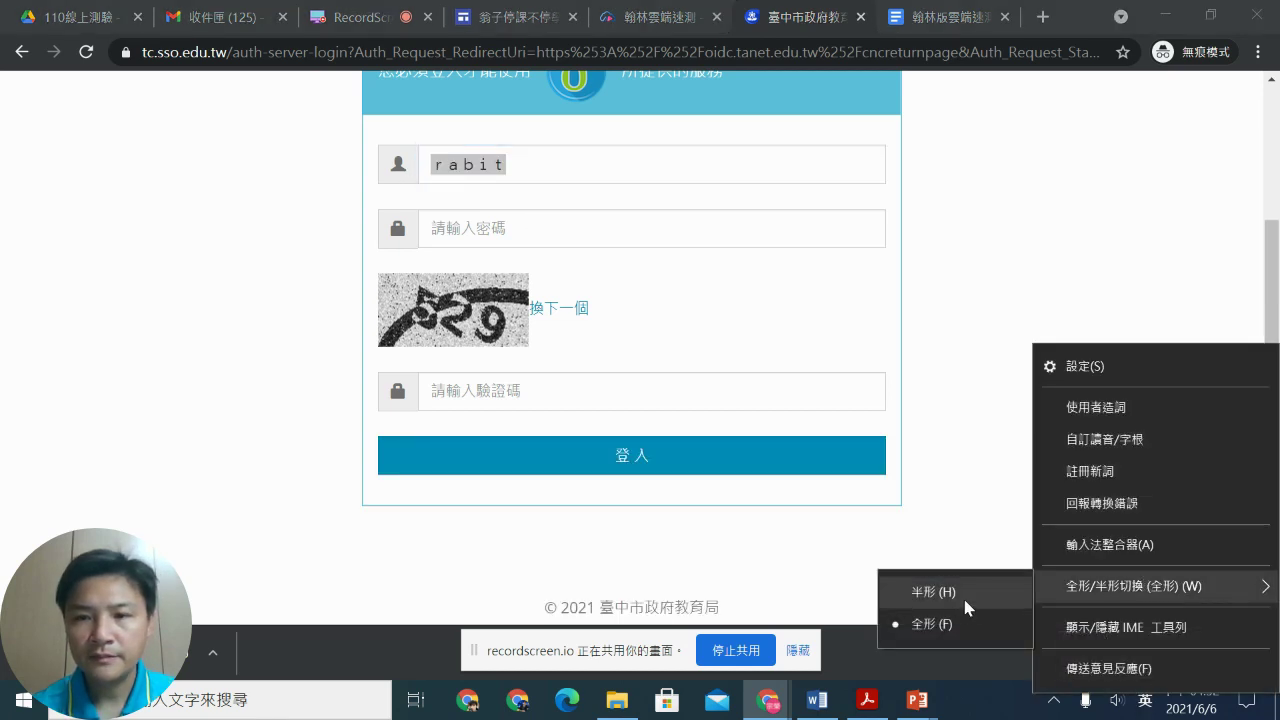
click(966, 600)
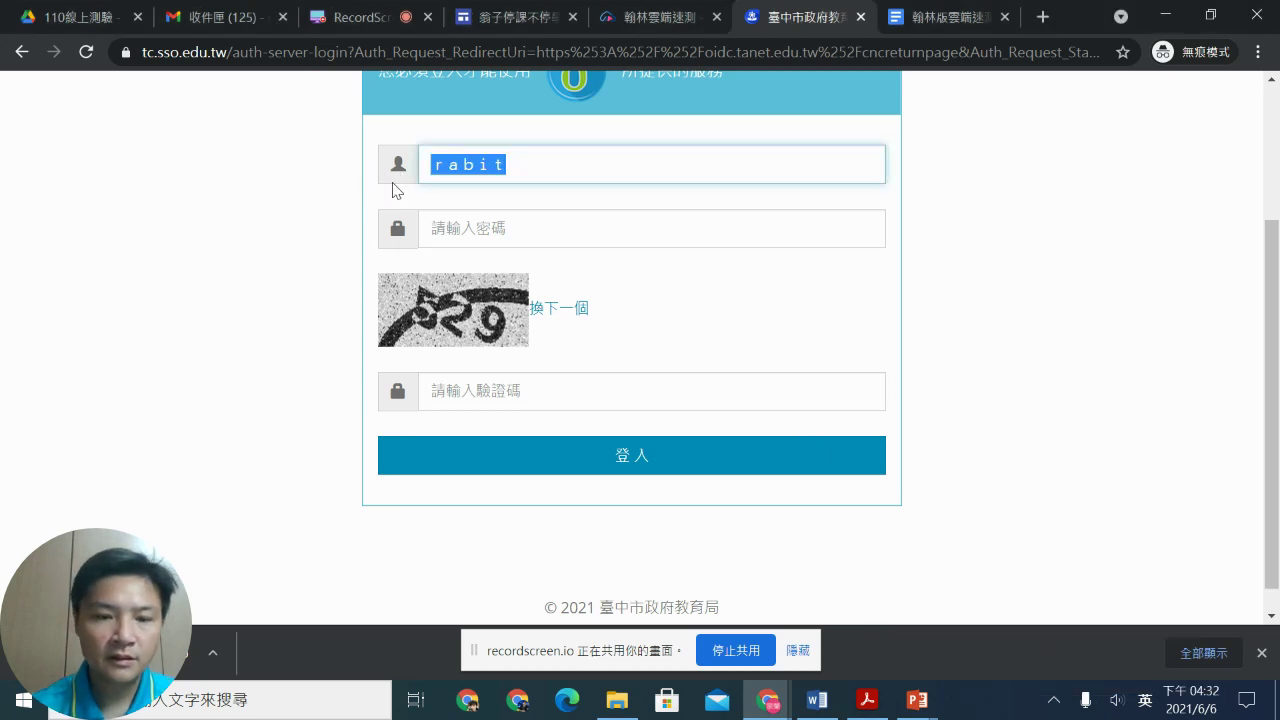
text(rabit)
key(Tab)
text(123)
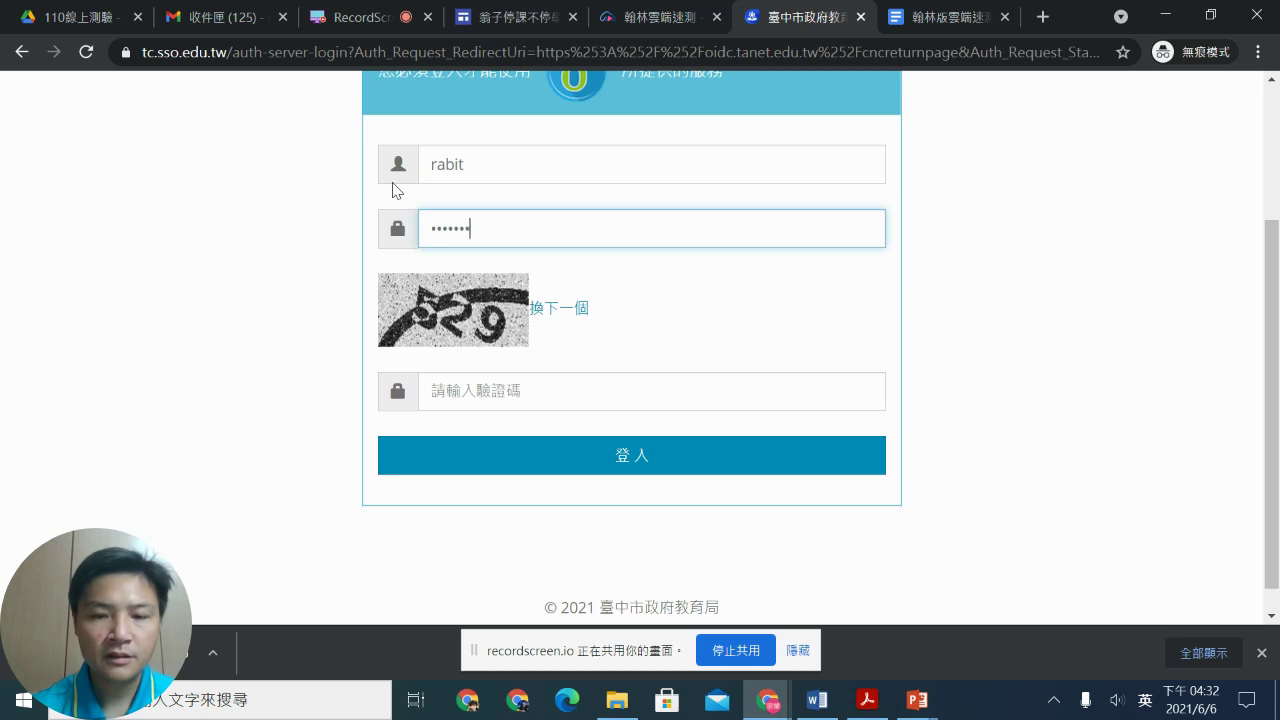
click(457, 391)
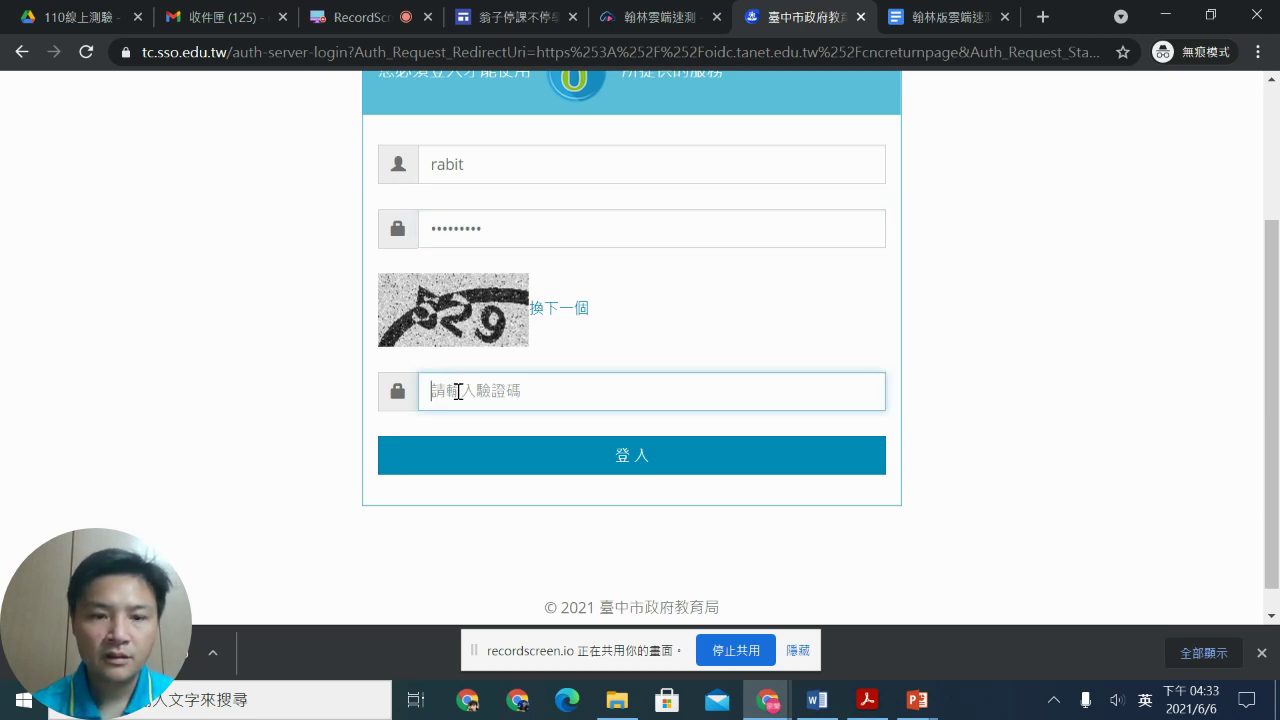
text(529)
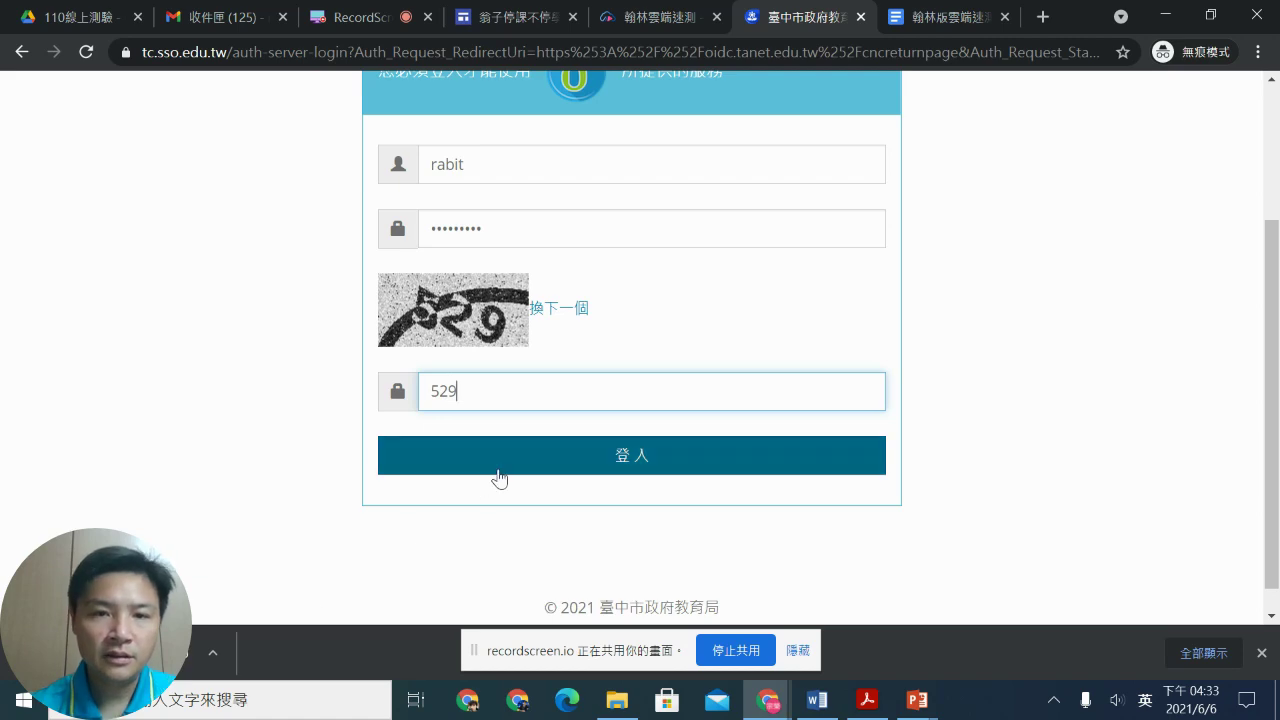
click(500, 475)
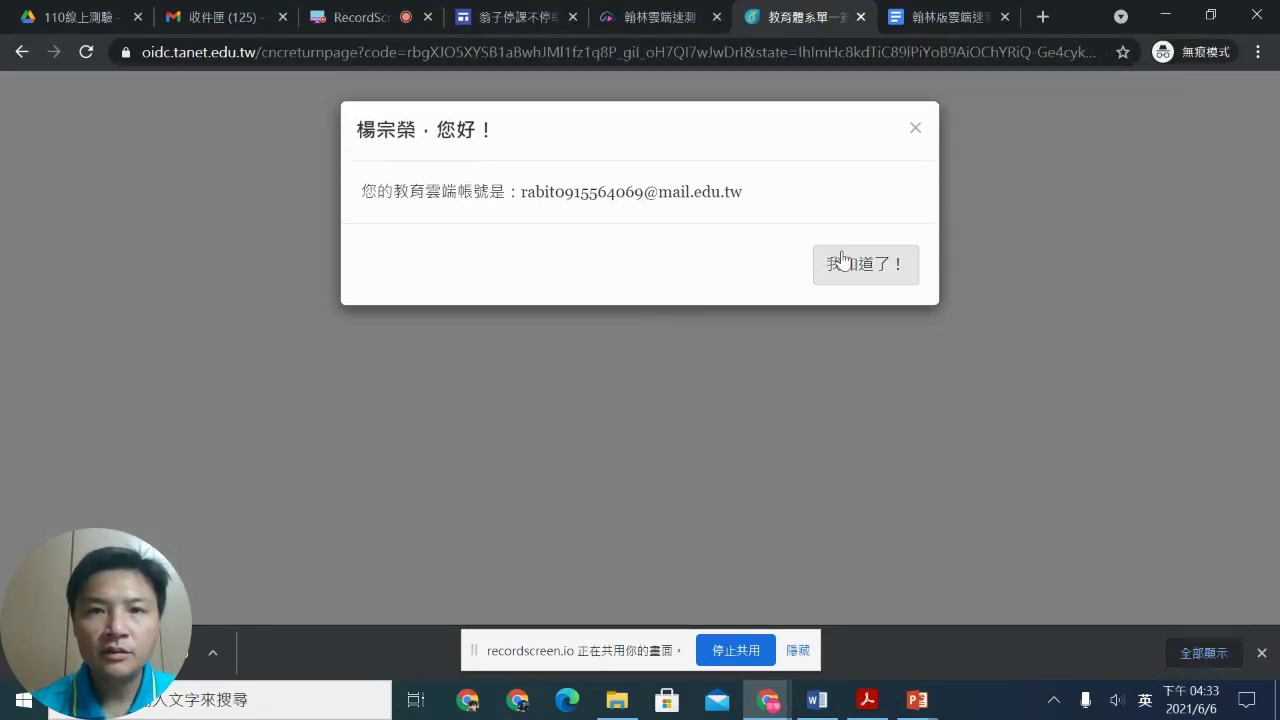
click(864, 250)
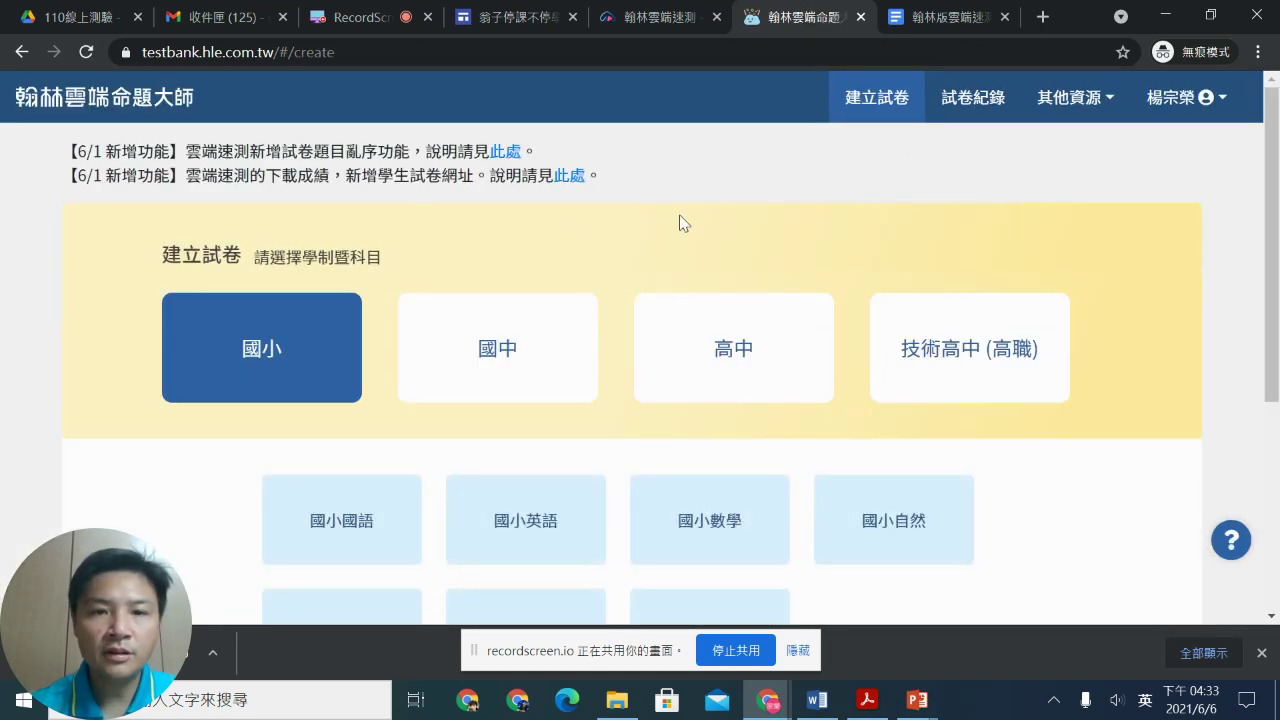
Step: Pick the 國小自然 subject tile for the new test
scroll(680, 222, down, 1)
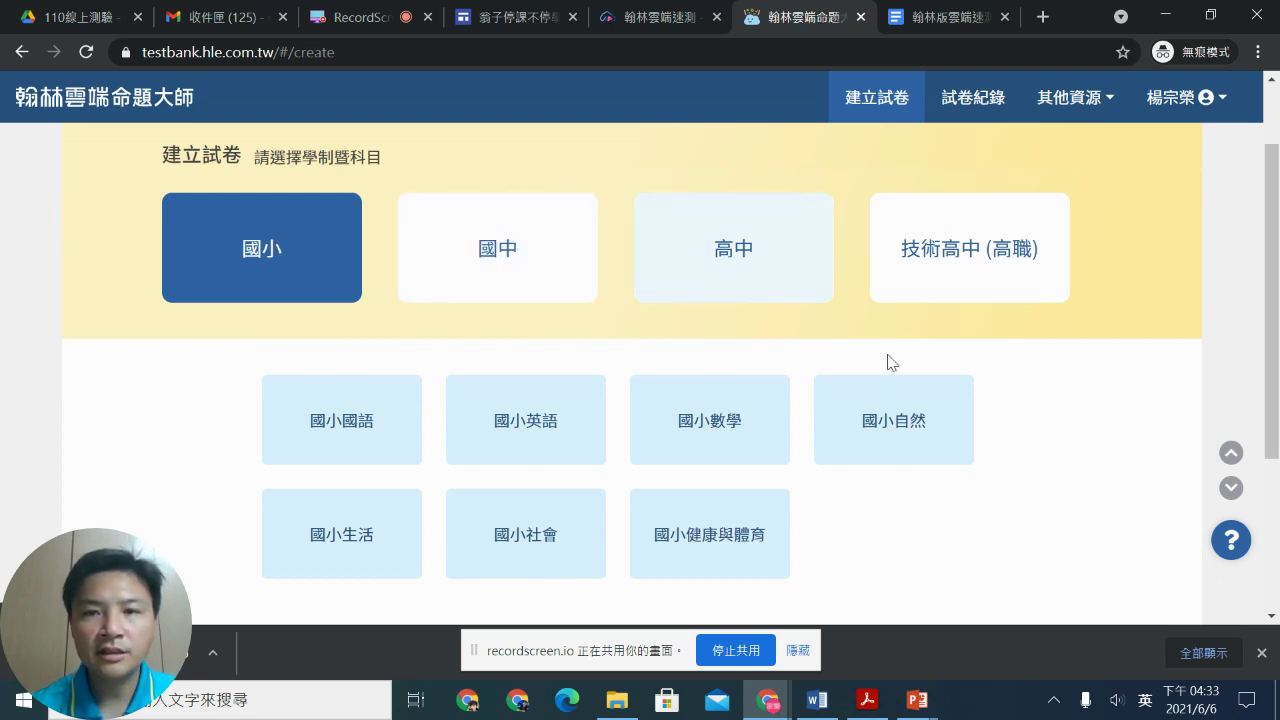
click(909, 430)
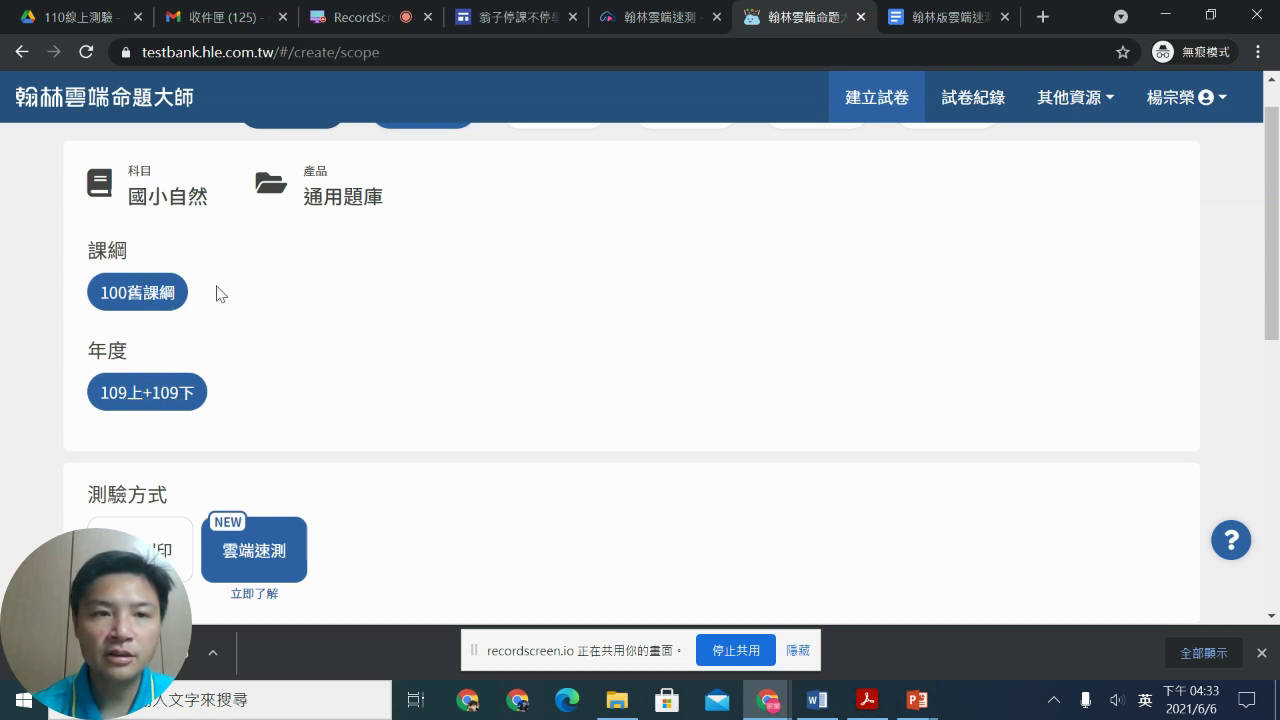
Step: Select 第八冊 (六下) chapter 3, excluding 課堂練習 and 閱讀素養題, and continue
scroll(207, 336, down, 2)
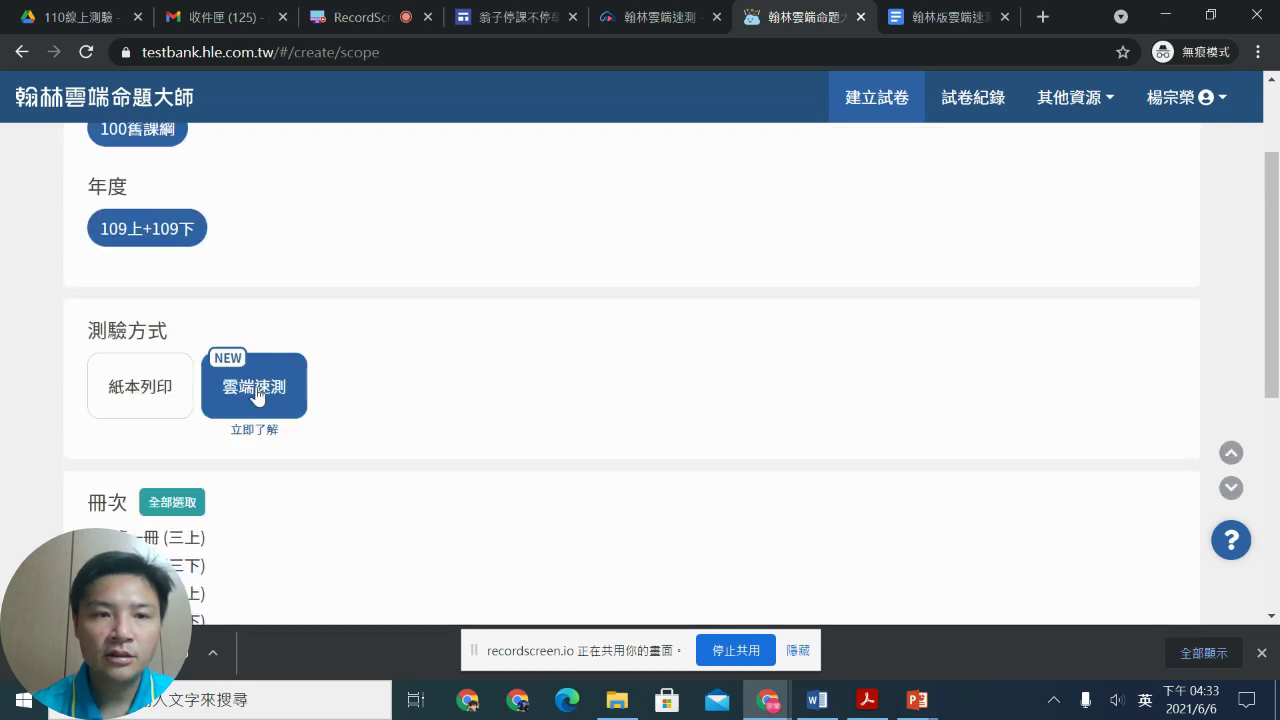
scroll(277, 390, down, 2)
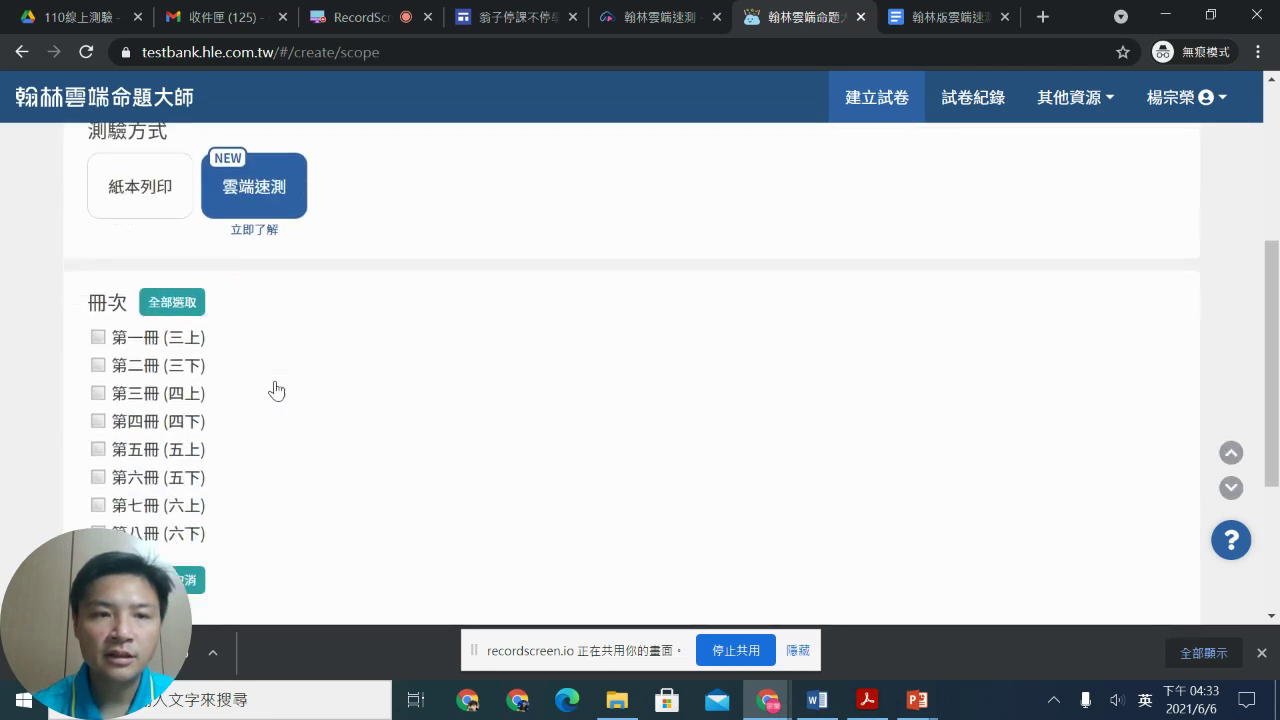
click(150, 534)
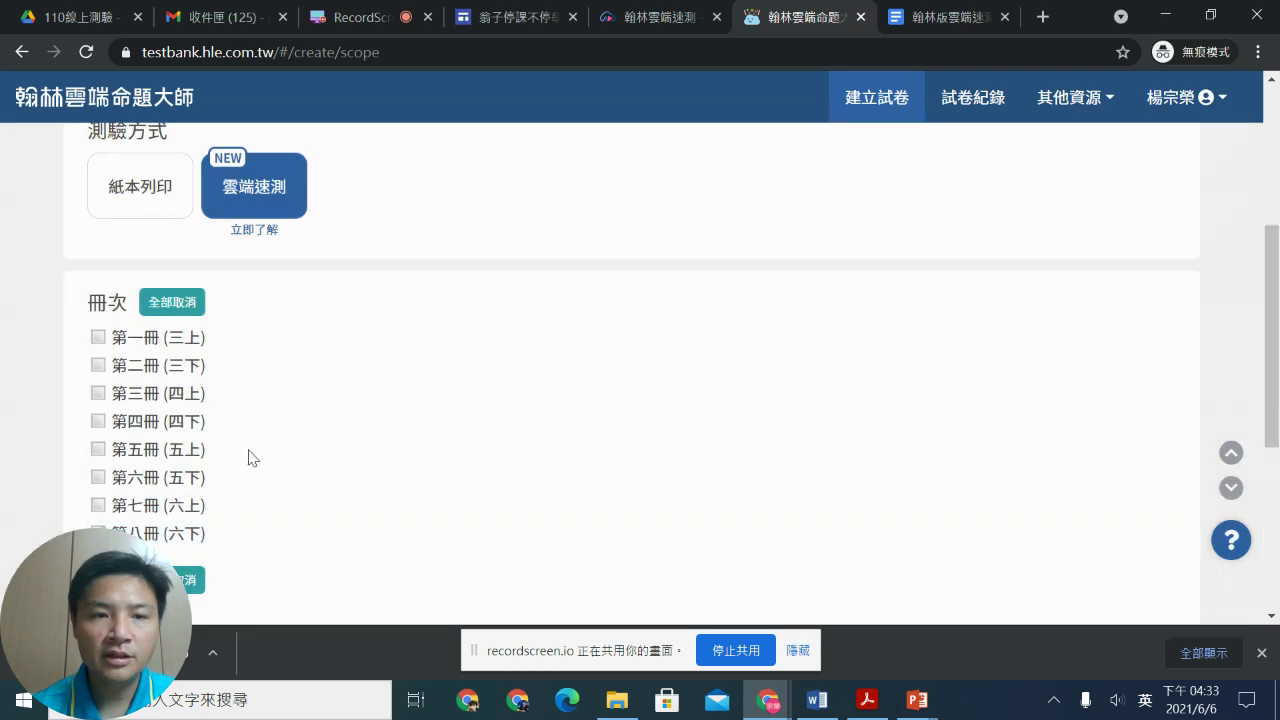
scroll(246, 457, down, 2)
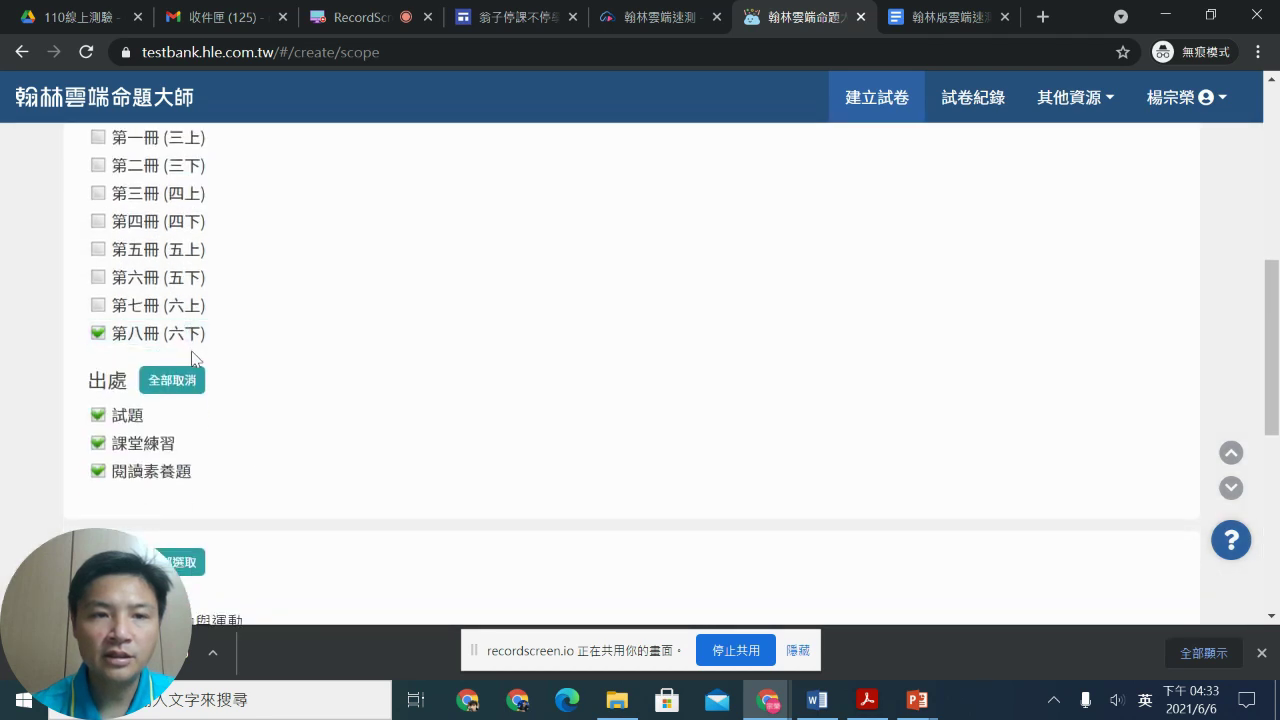
click(98, 443)
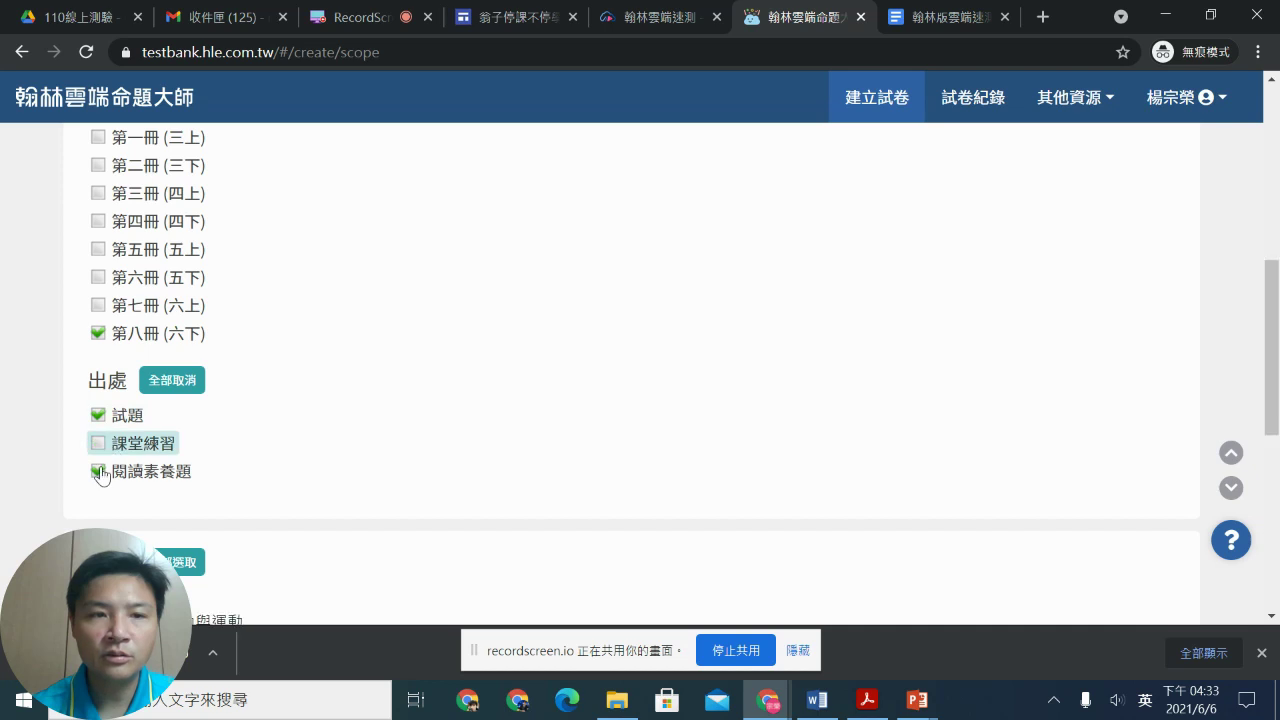
click(98, 471)
scroll(297, 359, down, 1)
scroll(297, 359, down, 5)
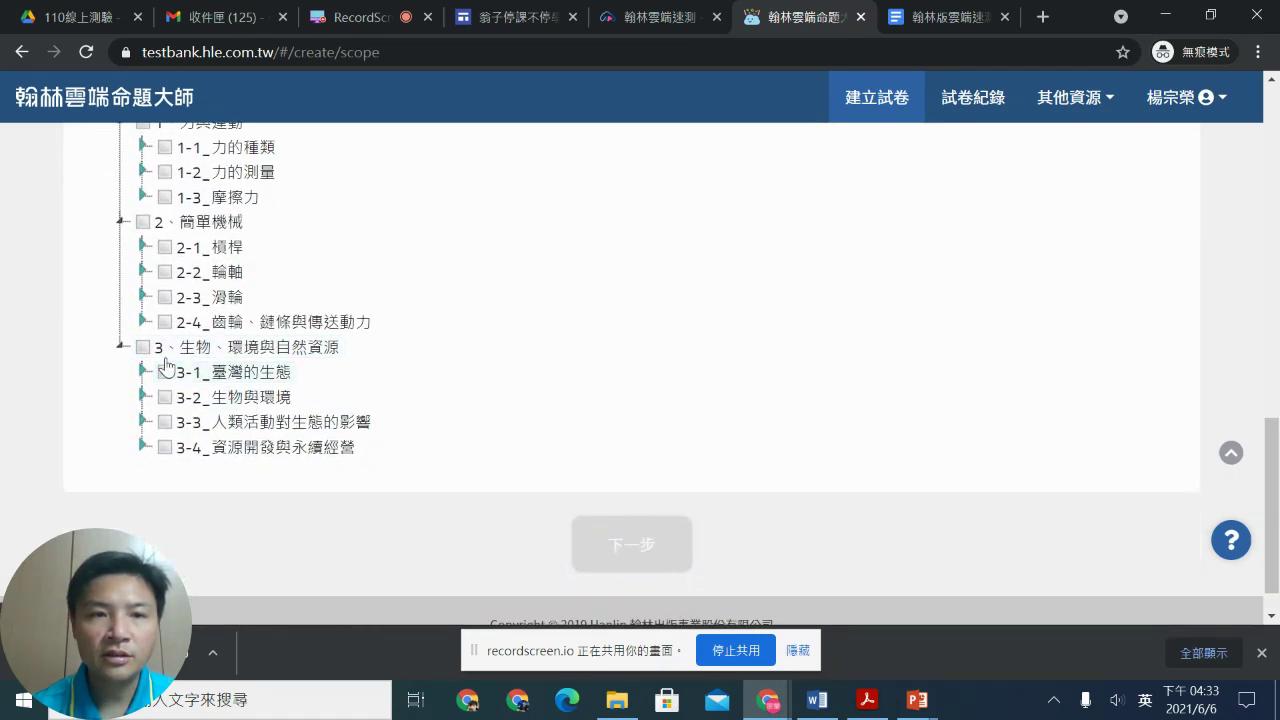
click(142, 347)
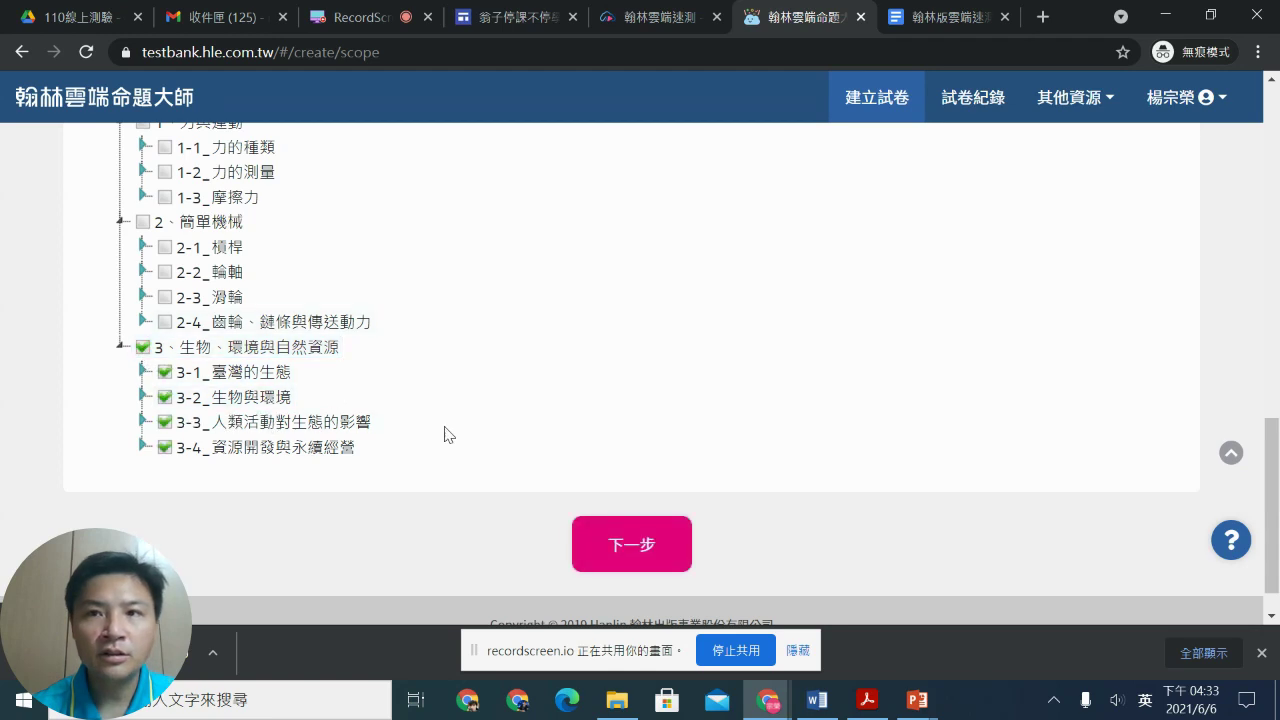
click(624, 551)
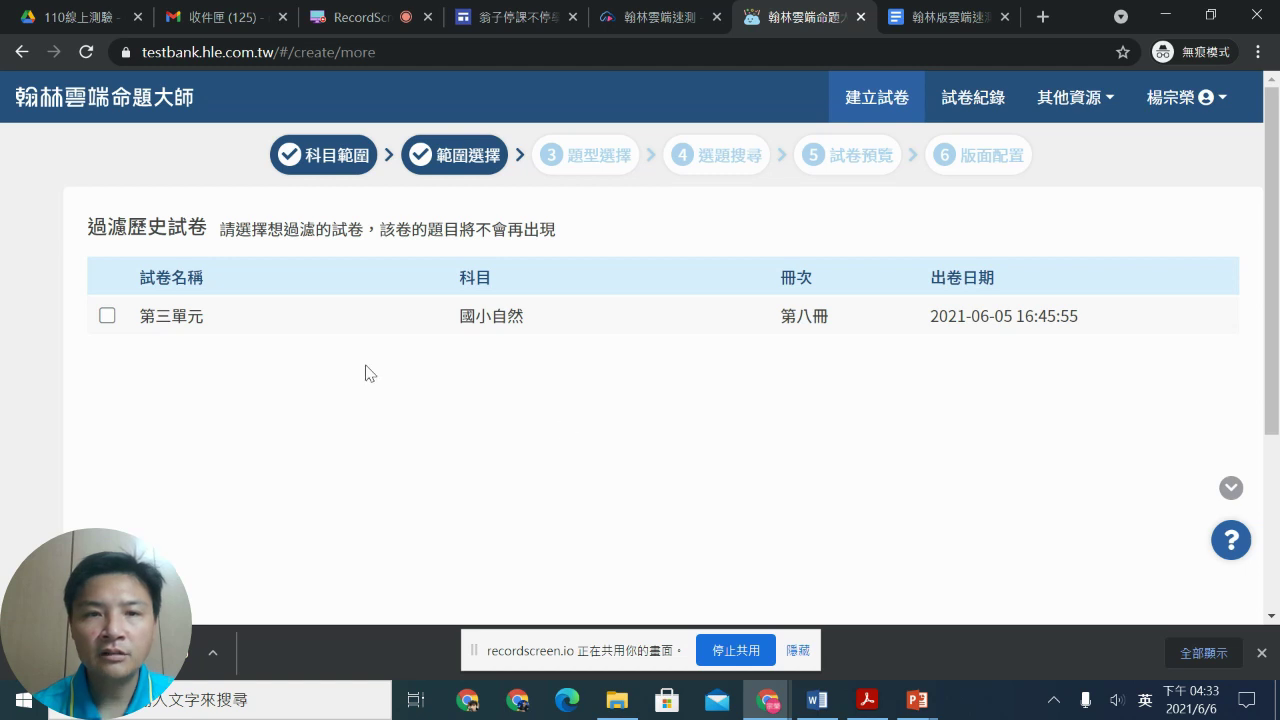
Step: Filter out questions from the earlier 第三單元 history paper and continue
click(107, 316)
scroll(577, 338, down, 5)
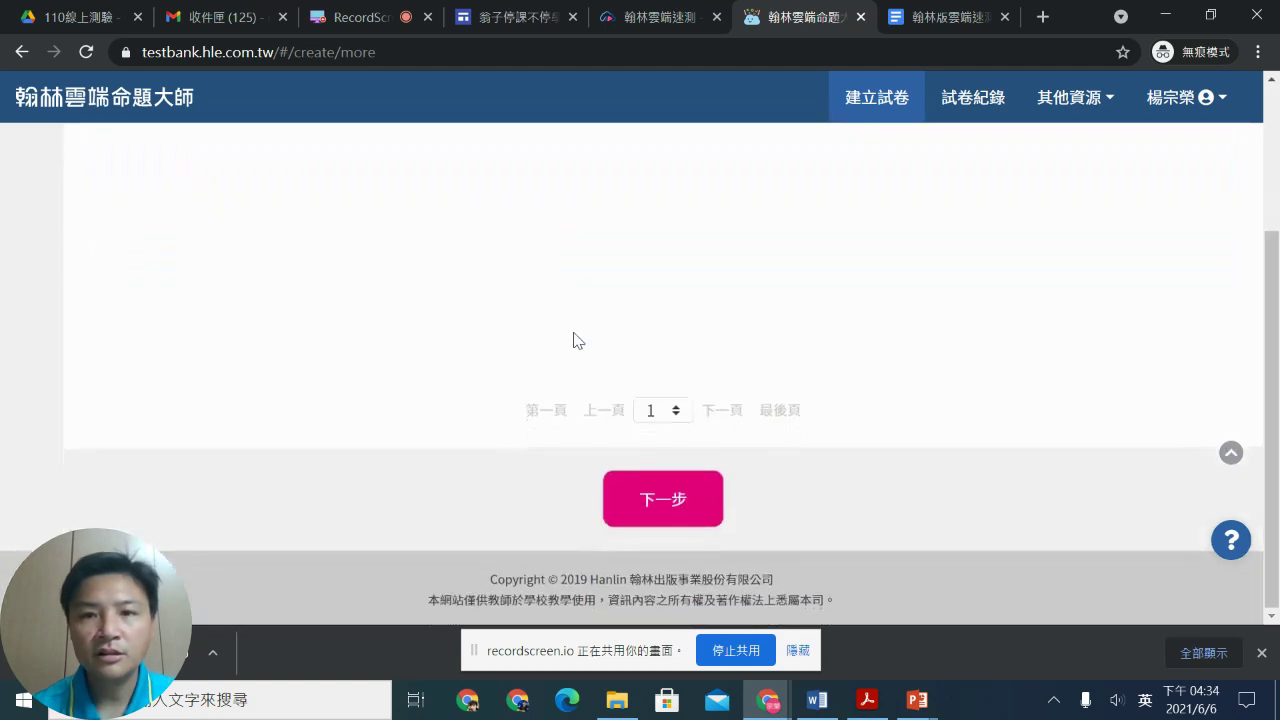
click(668, 482)
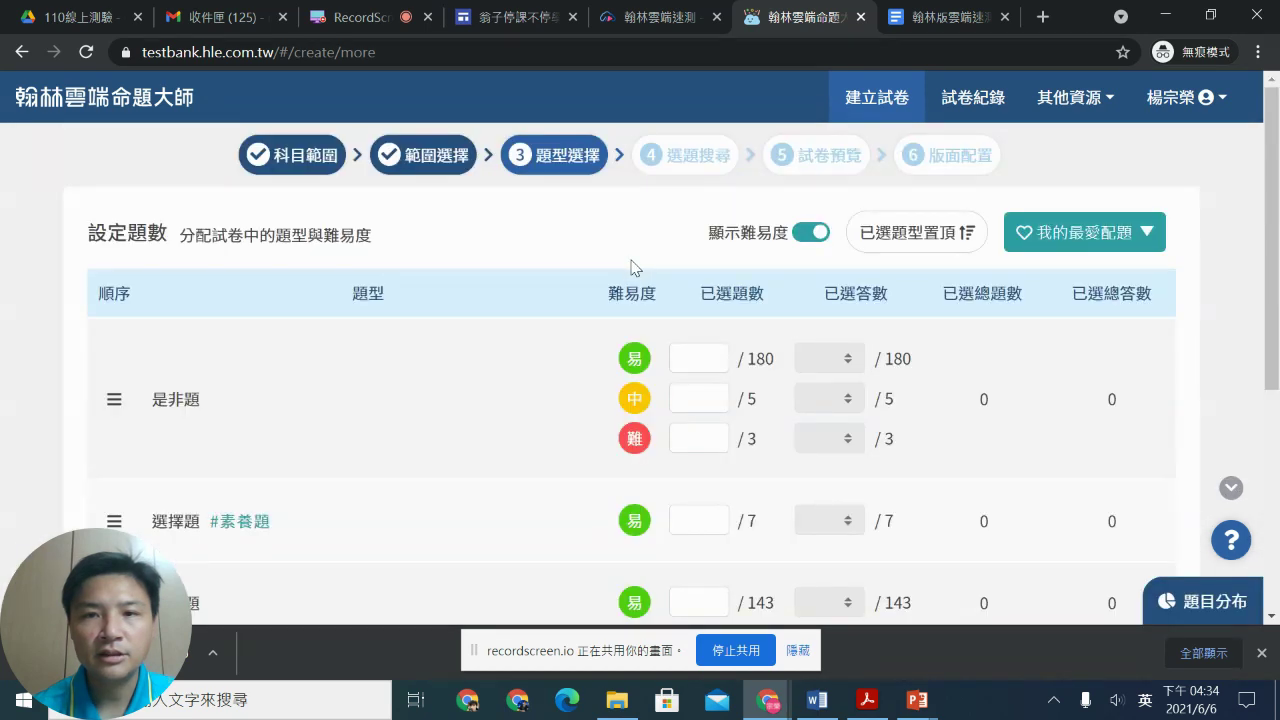
Step: Request 20 easy 選擇題 and generate the matching question list
scroll(631, 259, down, 2)
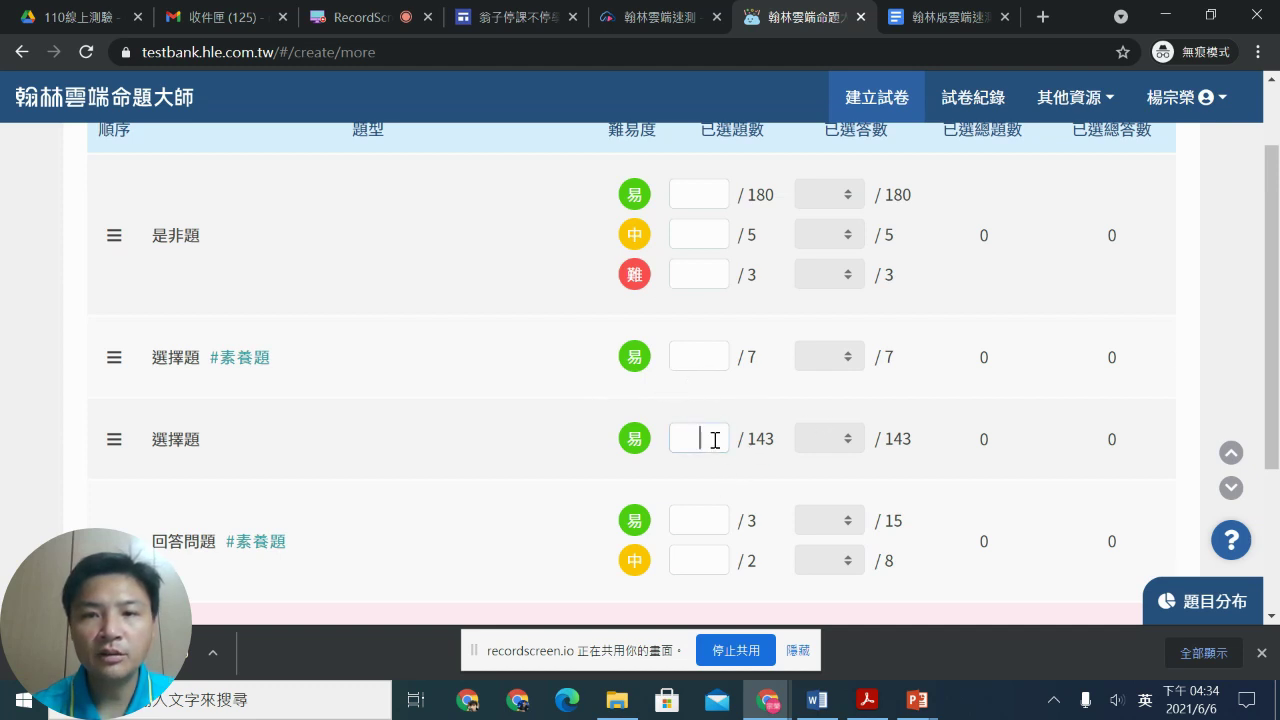
text(0)
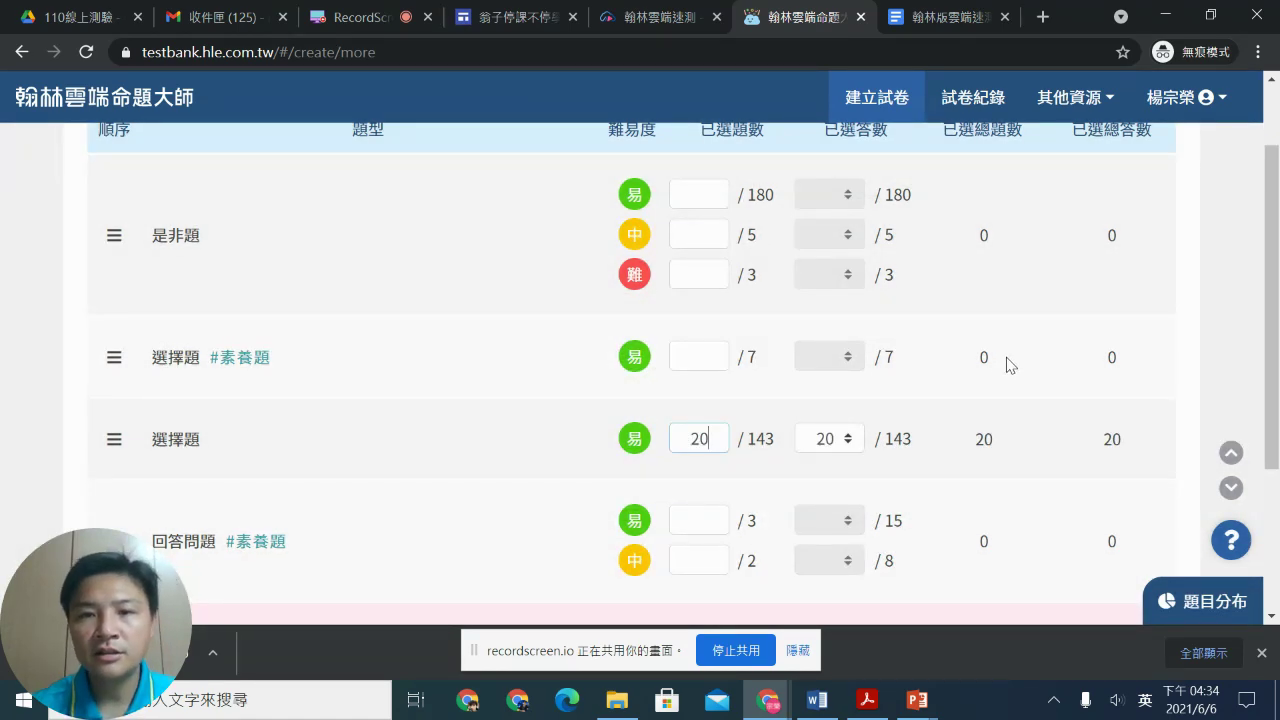
scroll(1010, 365, down, 3)
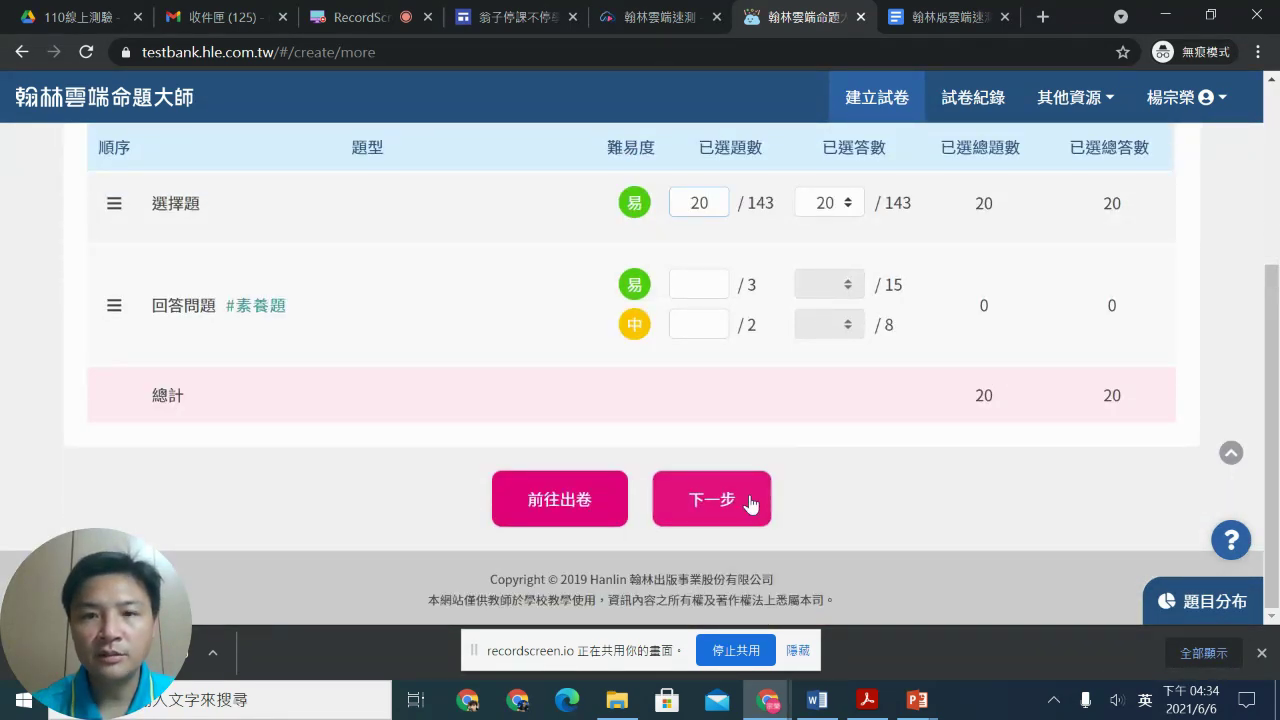
click(740, 492)
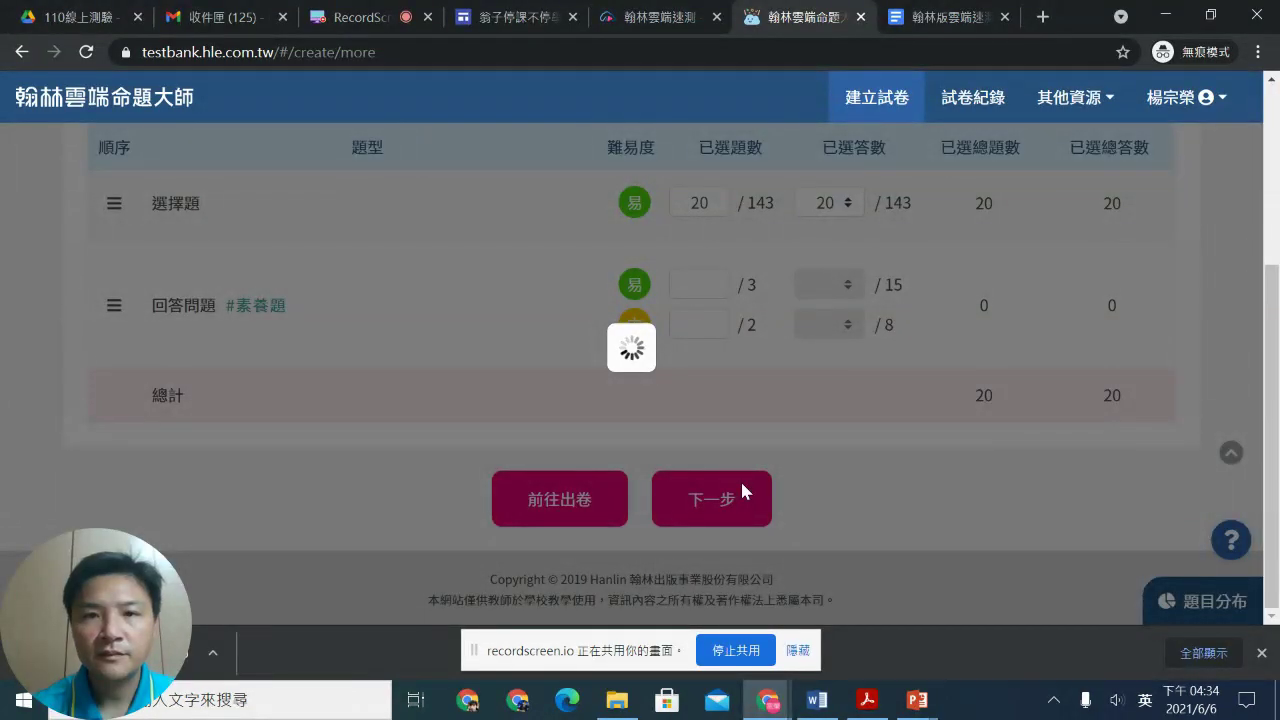
scroll(669, 411, down, 3)
Step: Scroll through the 20 selected 選擇題 and continue to 試卷預覽
scroll(671, 420, up, 3)
scroll(670, 410, down, 3)
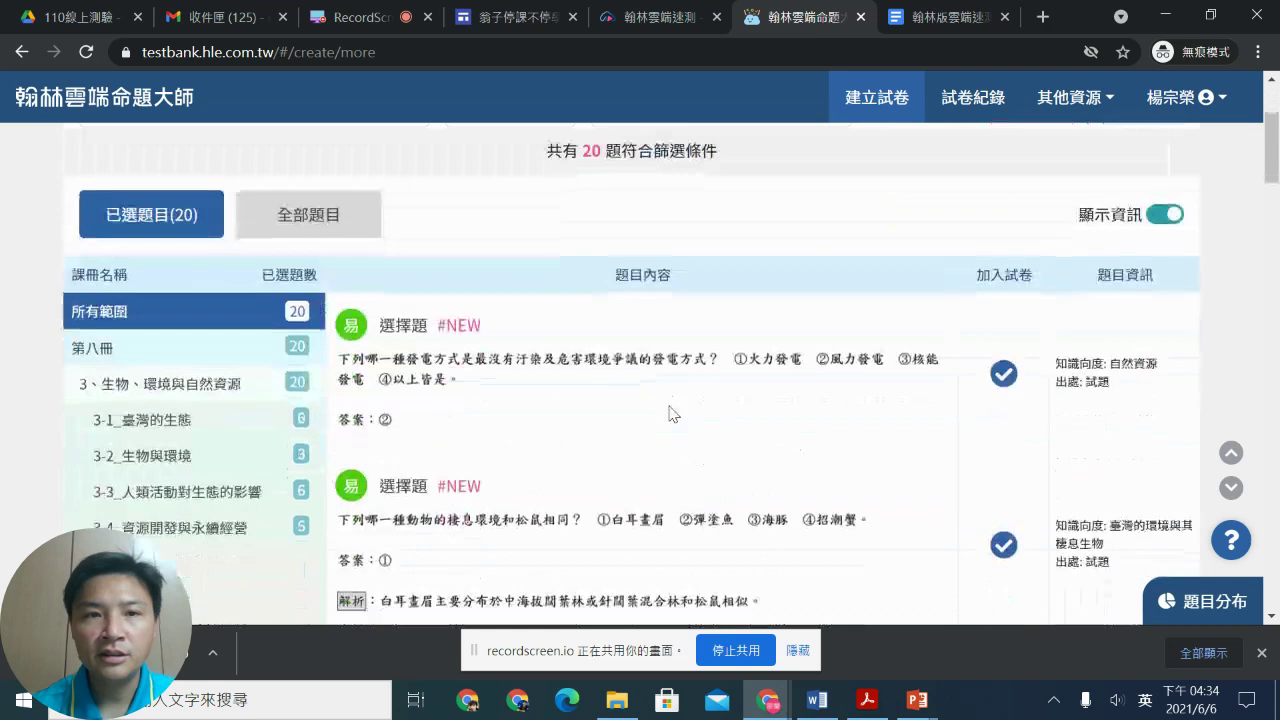
scroll(600, 318, down, 1)
scroll(576, 314, down, 5)
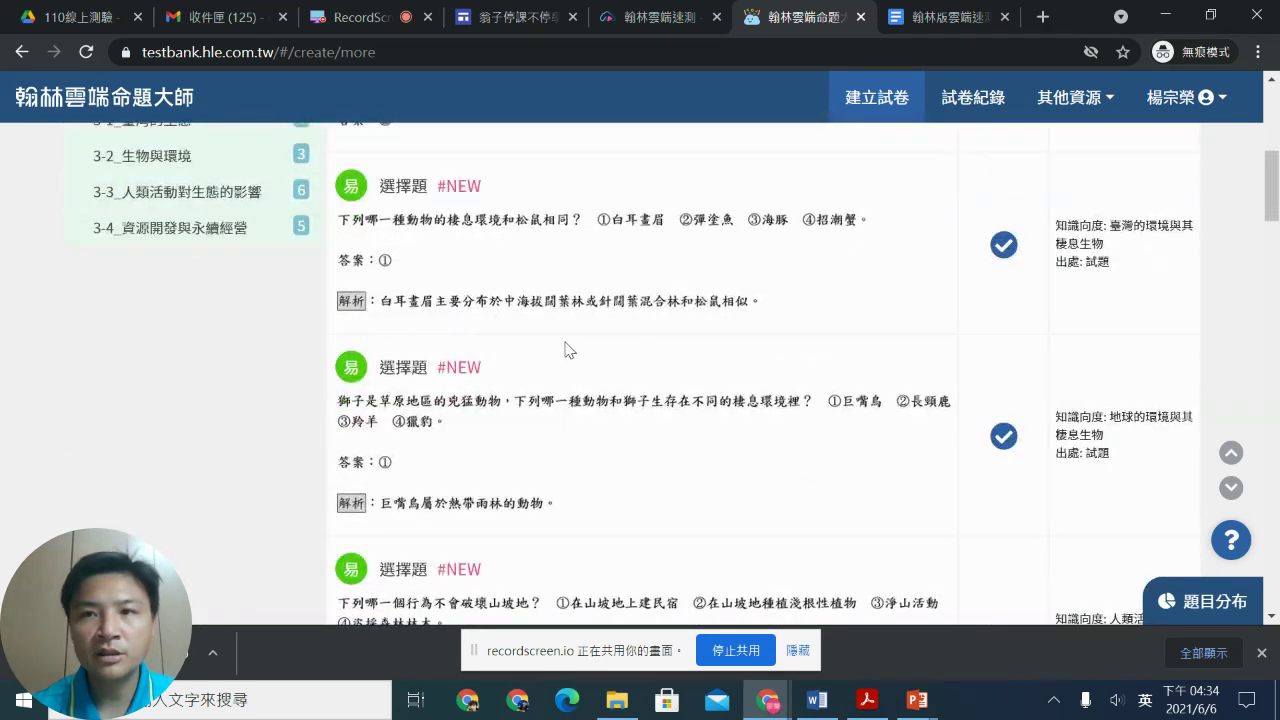
scroll(588, 356, down, 2)
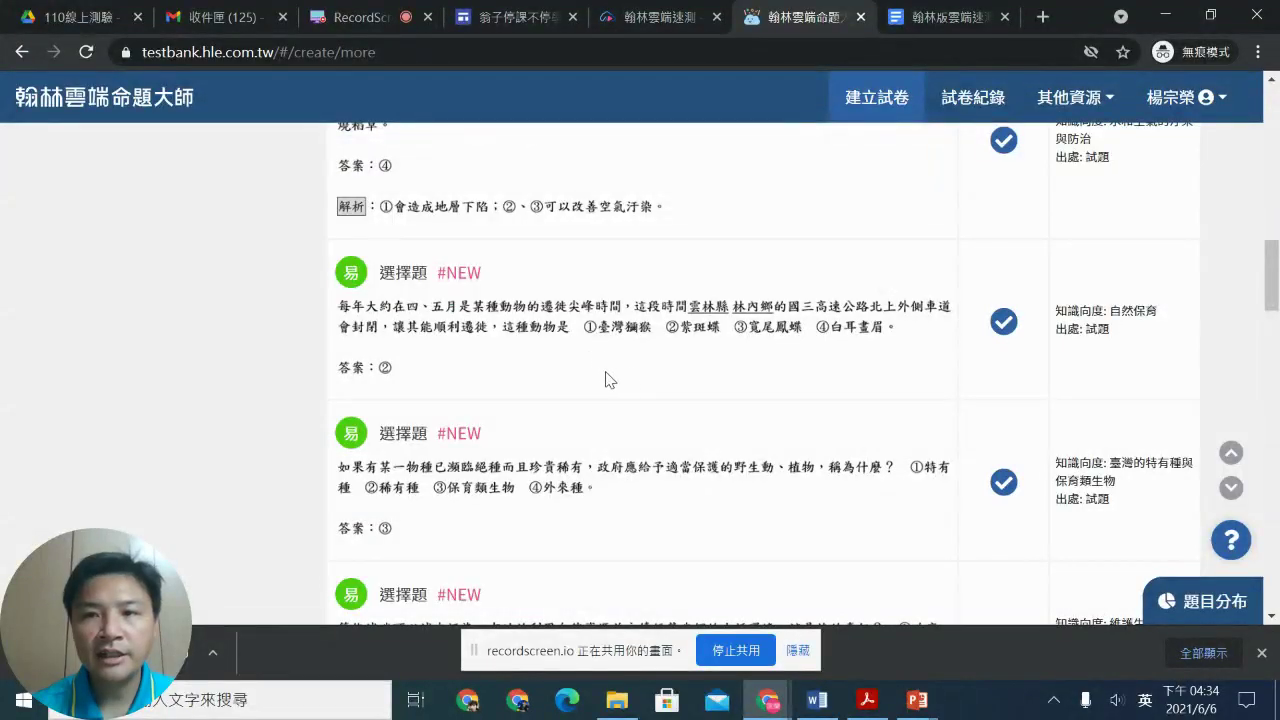
scroll(610, 360, down, 2)
scroll(716, 326, down, 10)
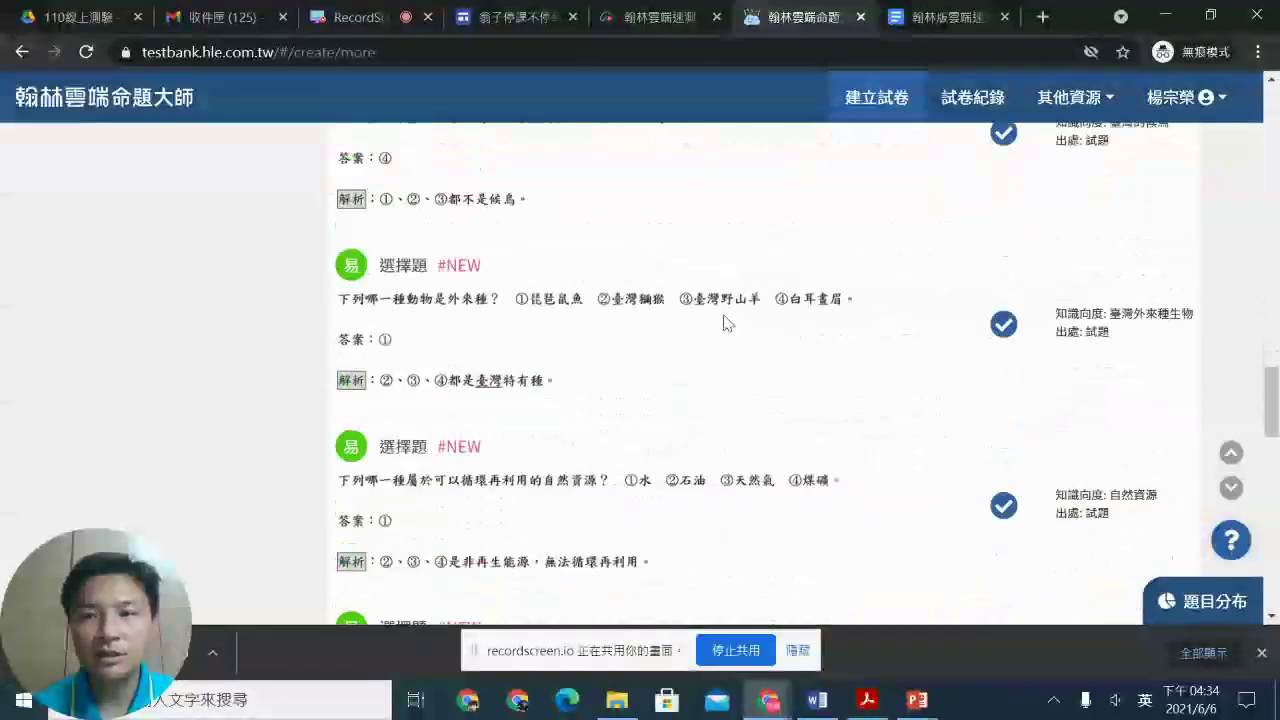
scroll(729, 324, down, 3)
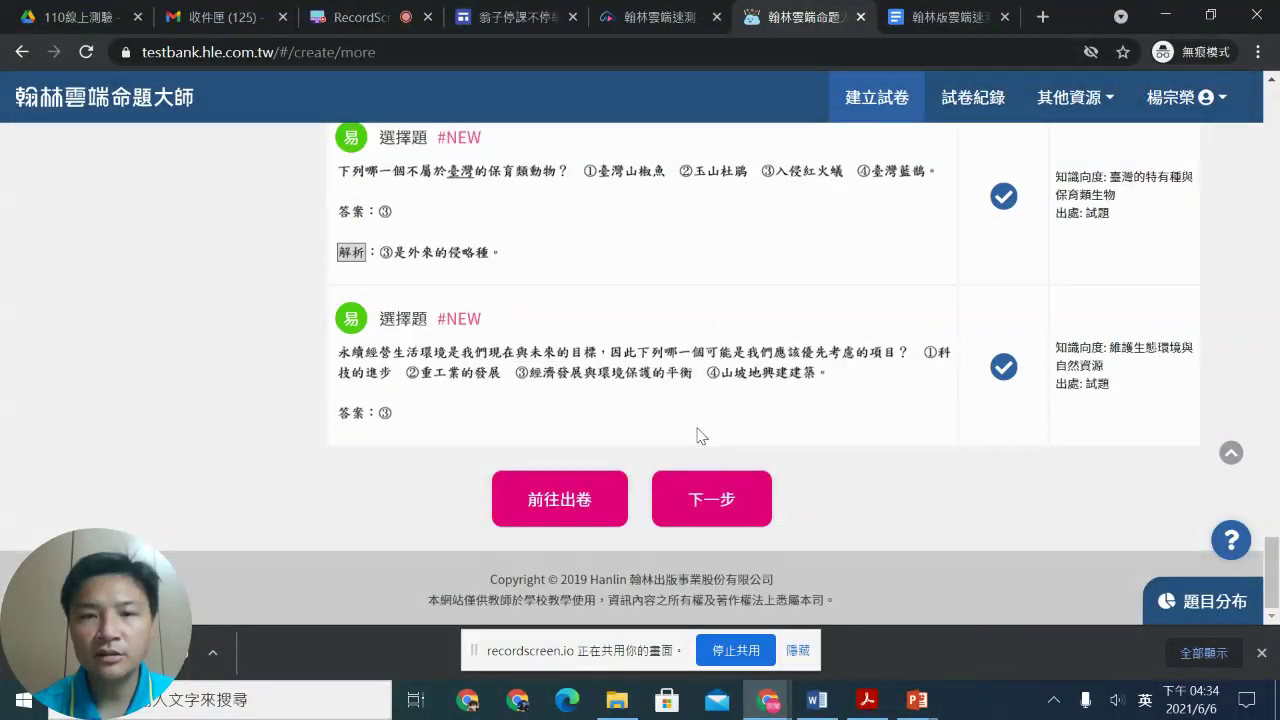
click(711, 499)
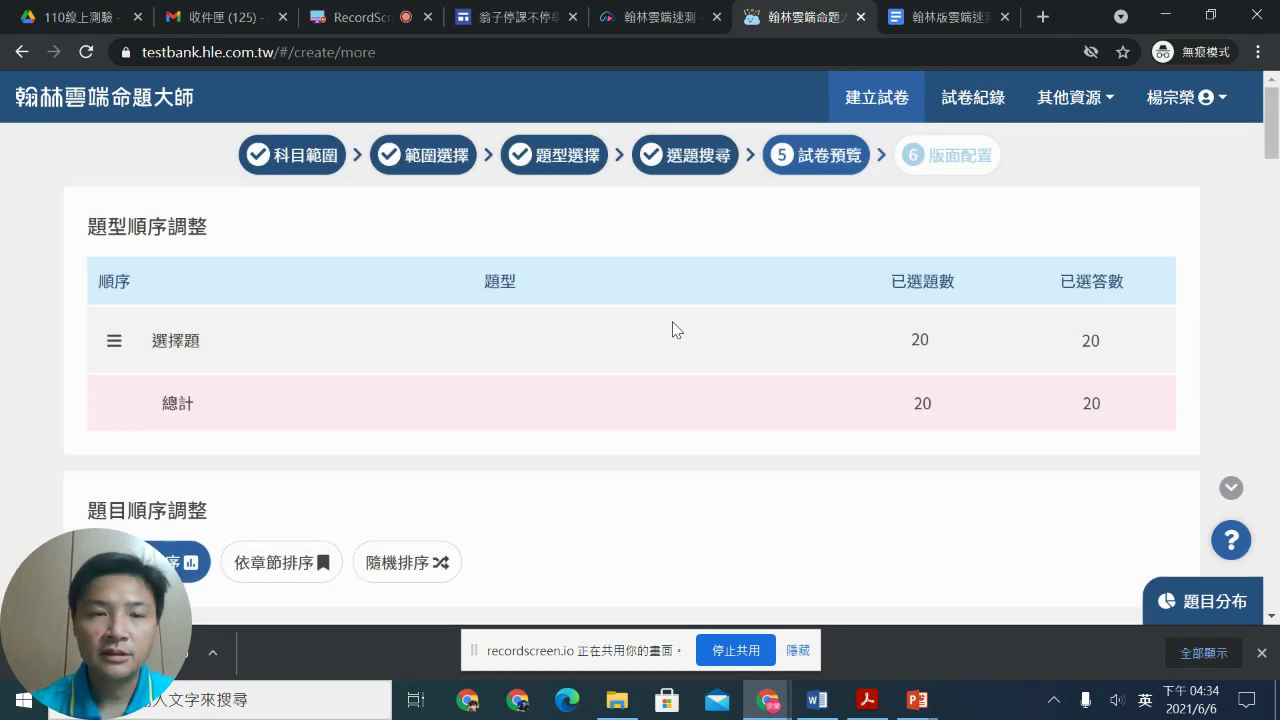
Step: Review the 試卷預覽 question order and advance to 版面配置 (5 points each, 100 total)
scroll(655, 313, down, 4)
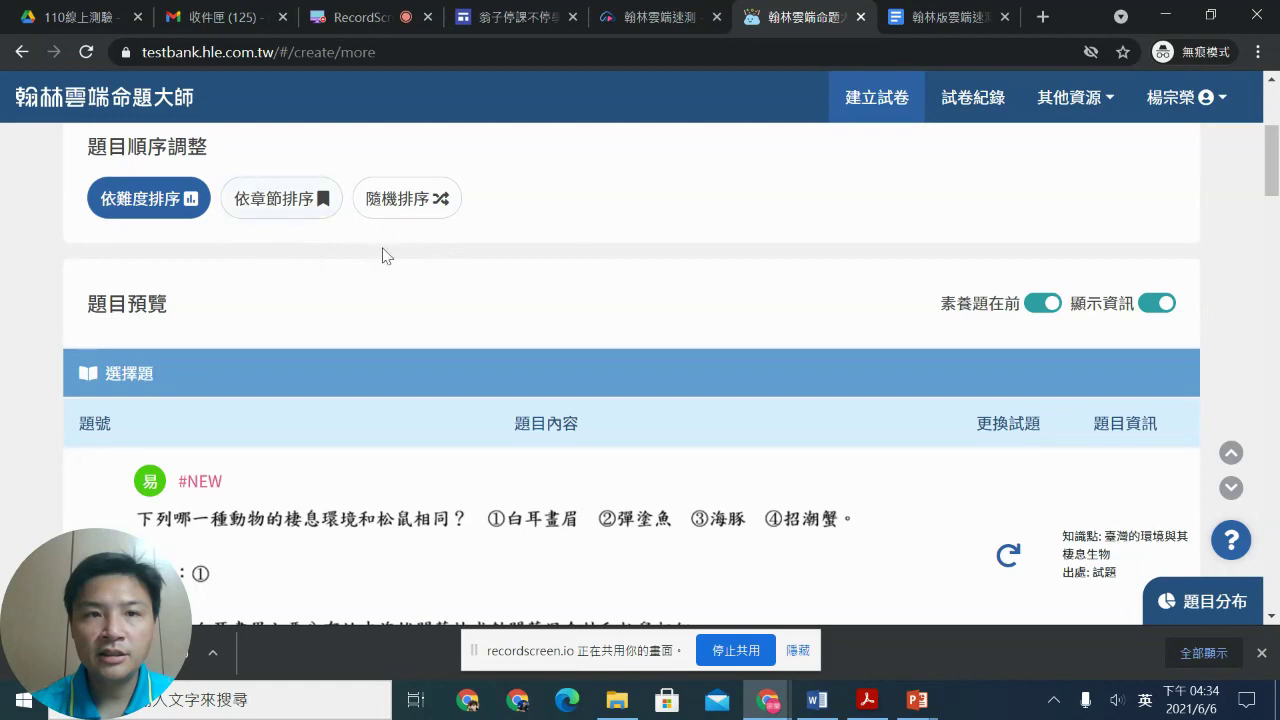
scroll(574, 320, down, 15)
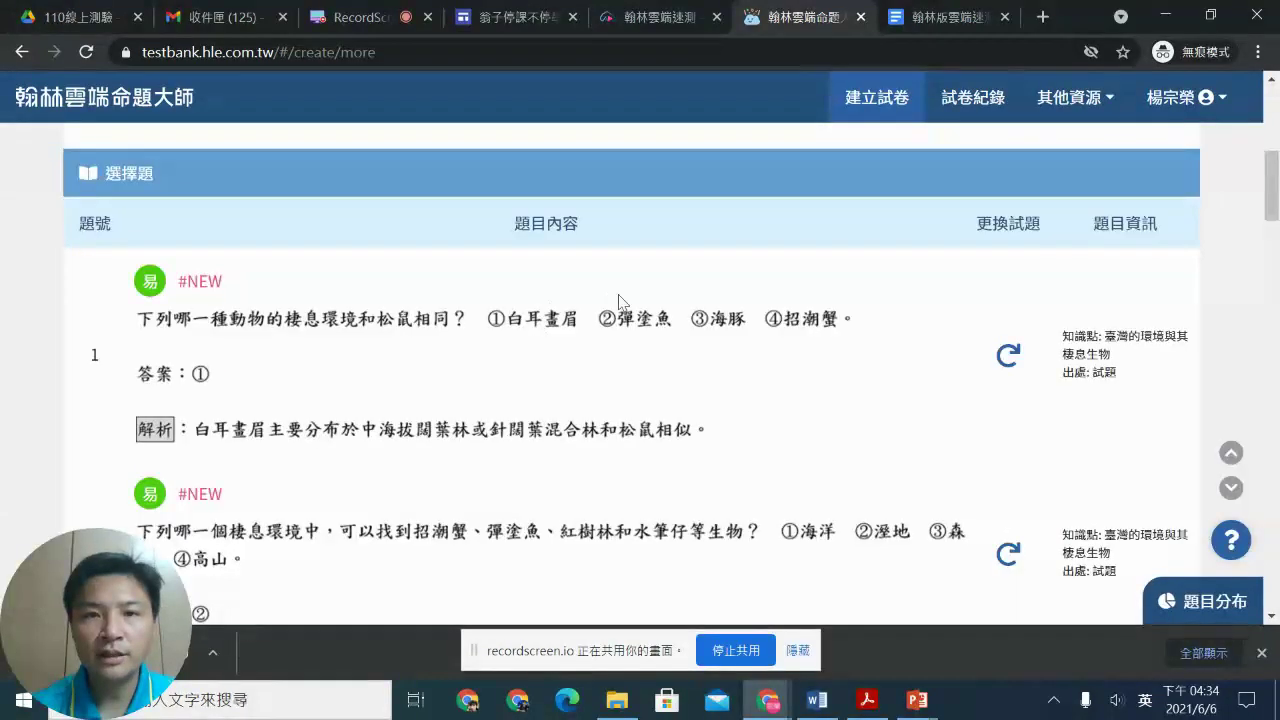
scroll(640, 310, down, 20)
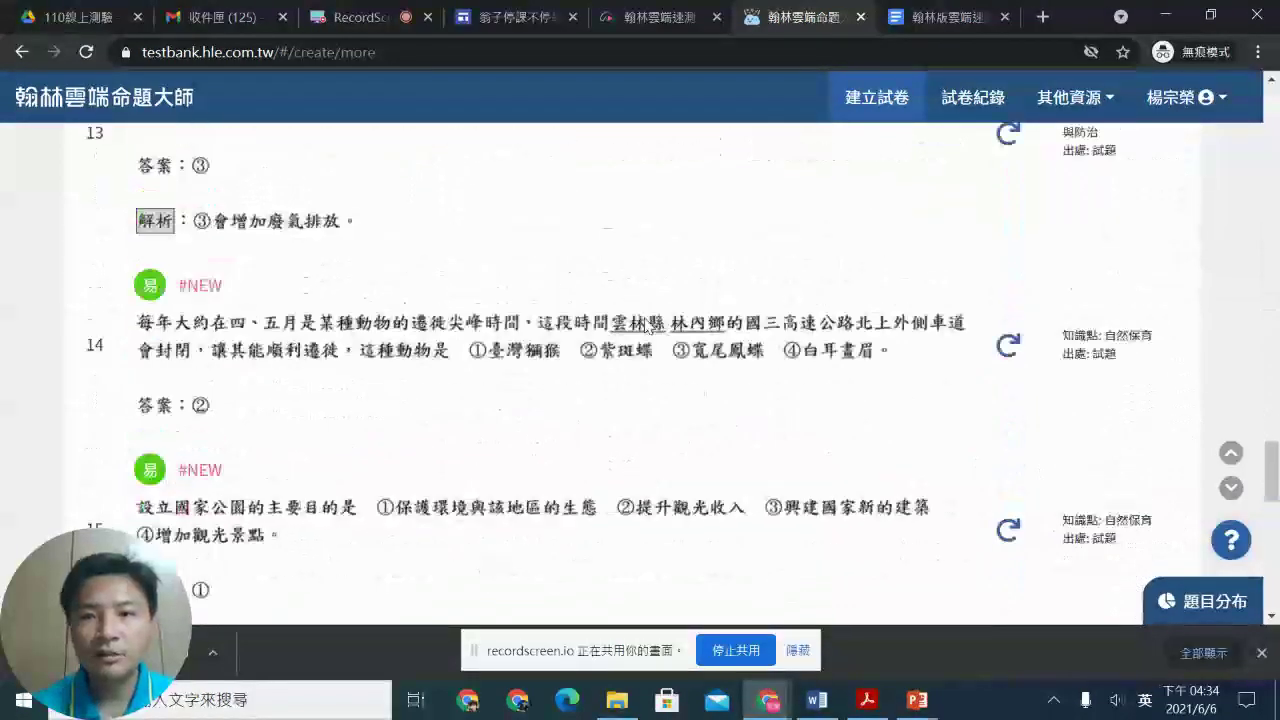
click(611, 482)
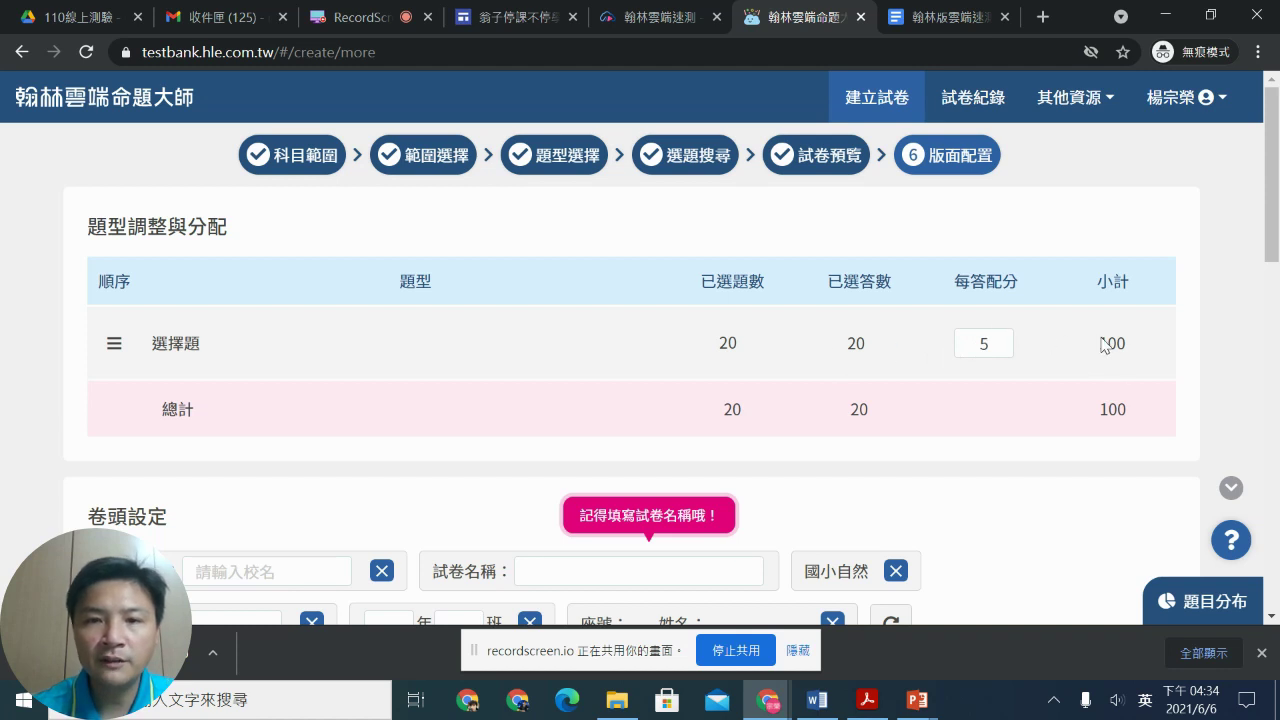
Step: Enter 翁子國小 as the school name
scroll(628, 431, down, 3)
click(286, 310)
text(j/)
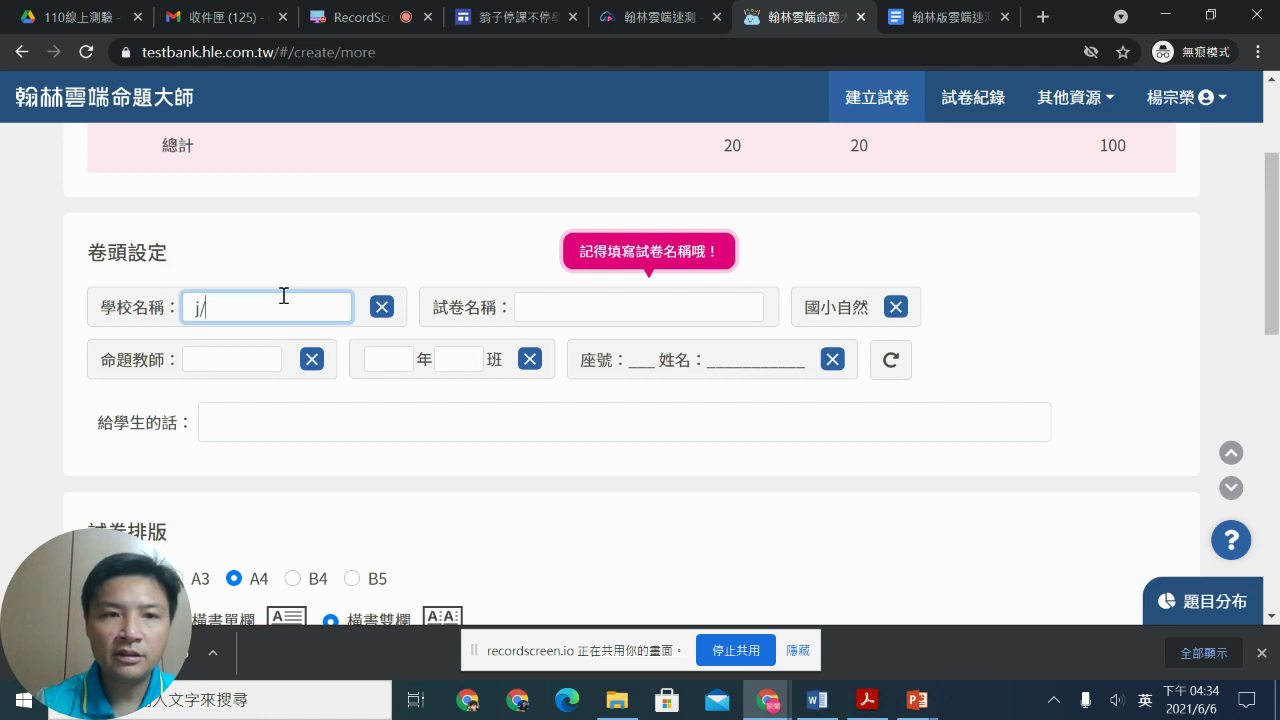
key(BackSpace)
key(BackSpace)
key(shift)
text(翁子國小)
key(Return)
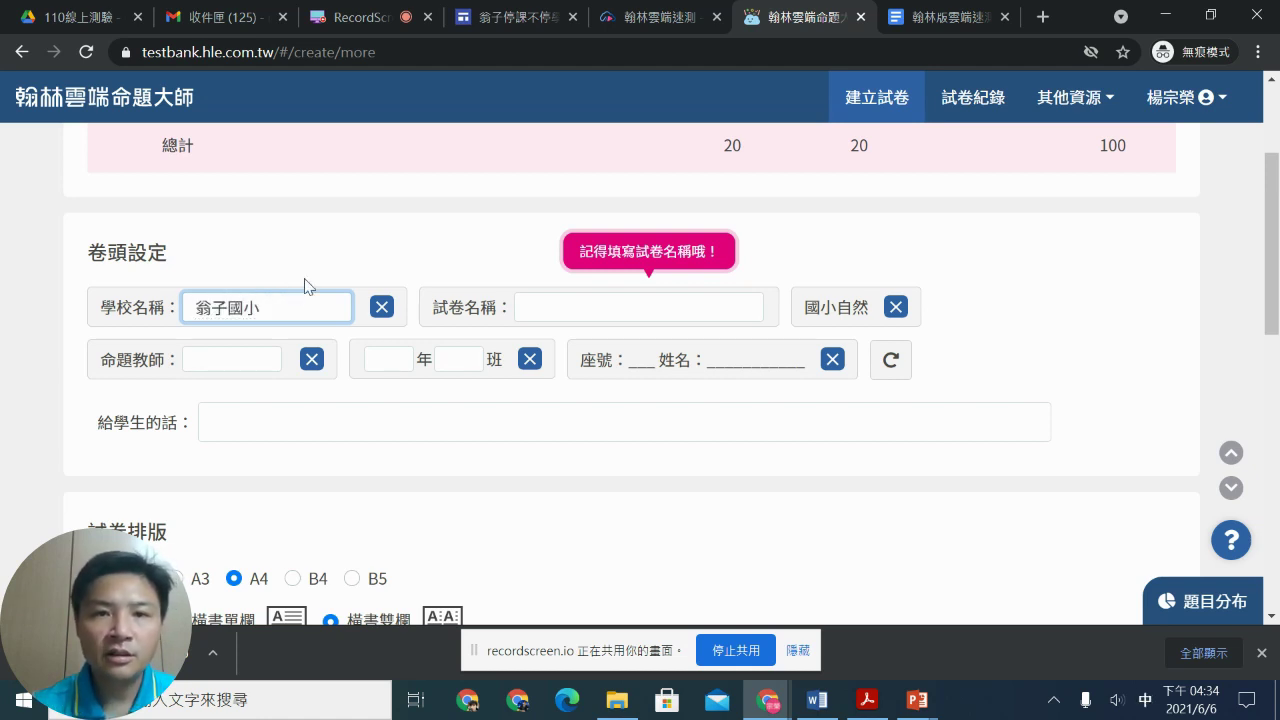
Step: Title the exam 六下翰林自然第三單元1 and issue it with 出卷
click(615, 307)
text(ㄌㄧ)
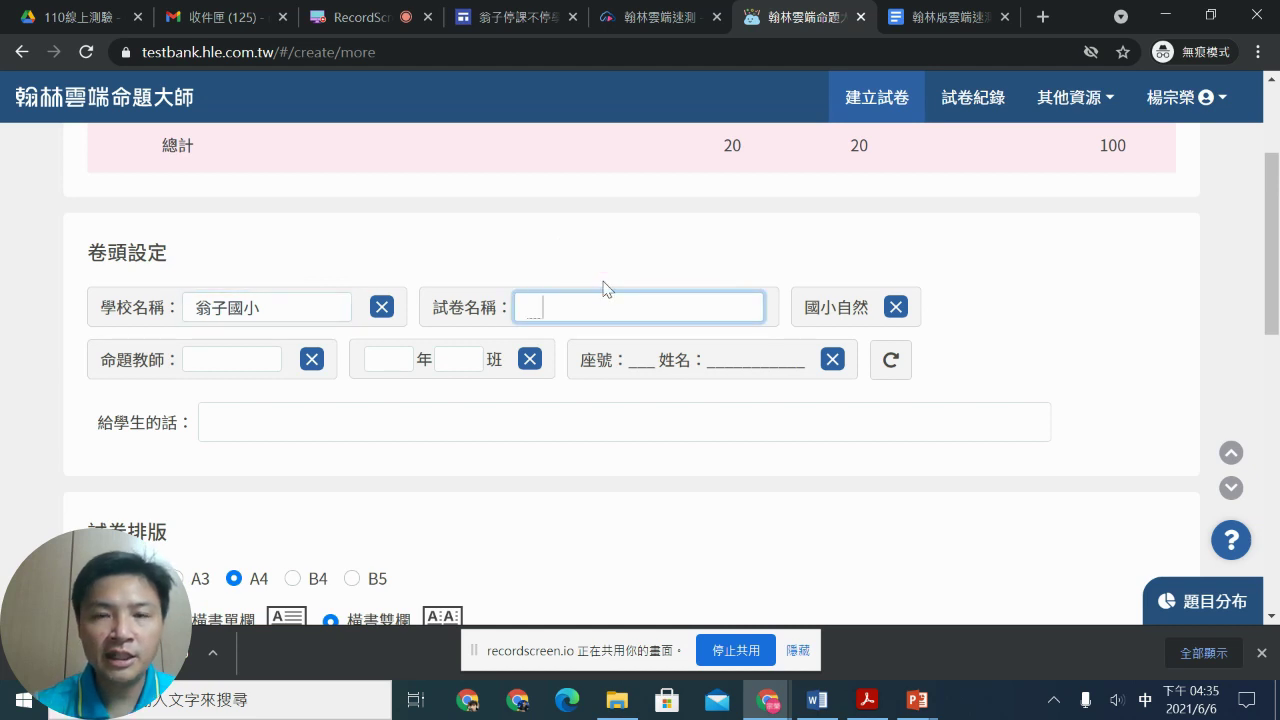
text(ㄡˋ)
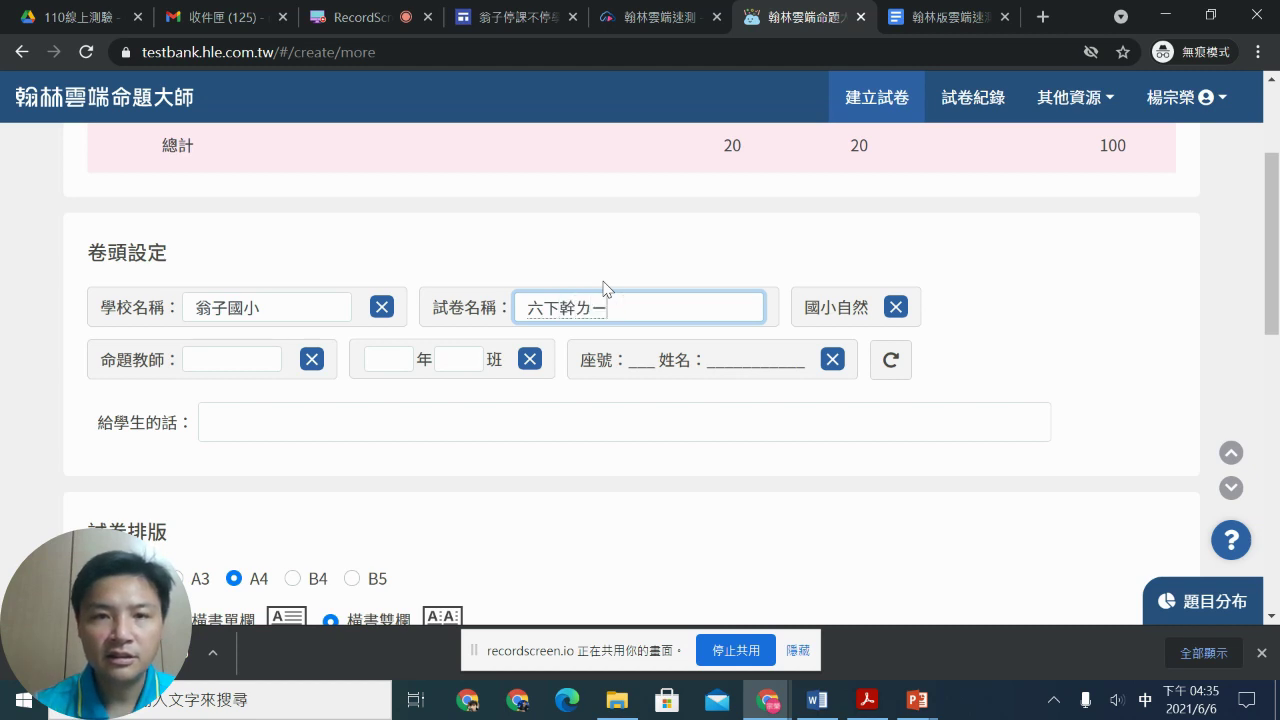
text(和)
text(林)
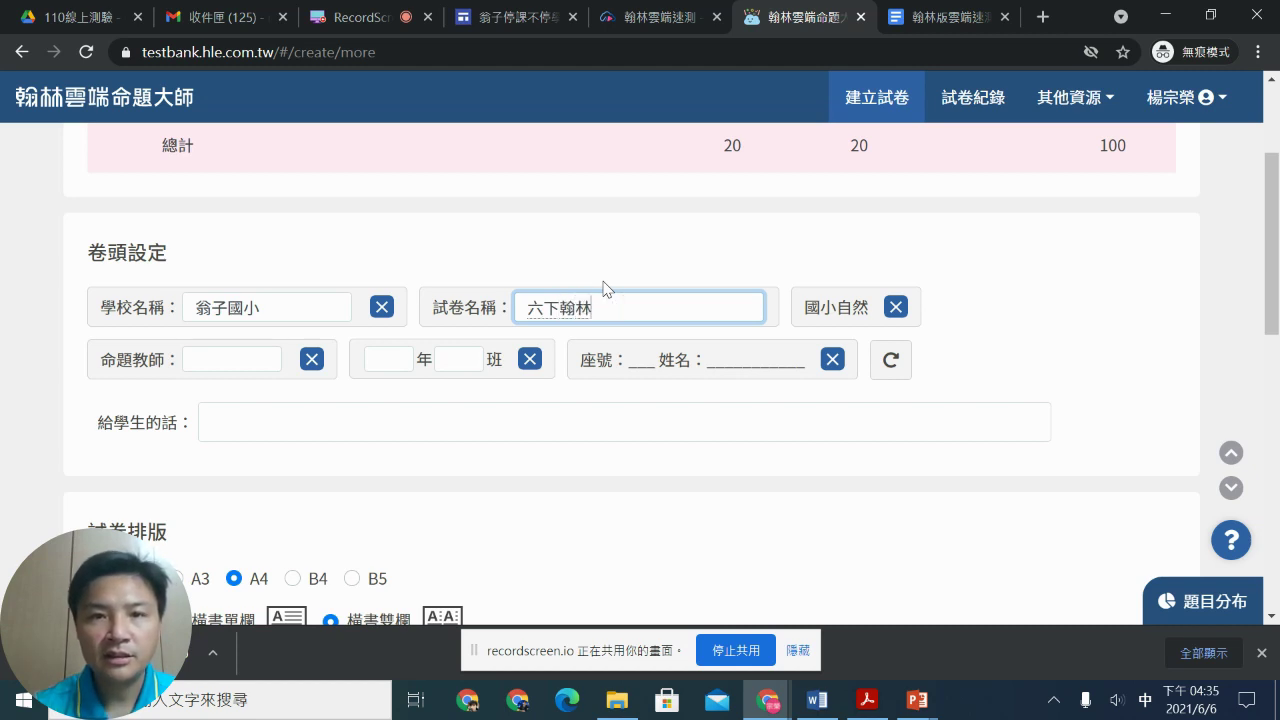
text(自然)
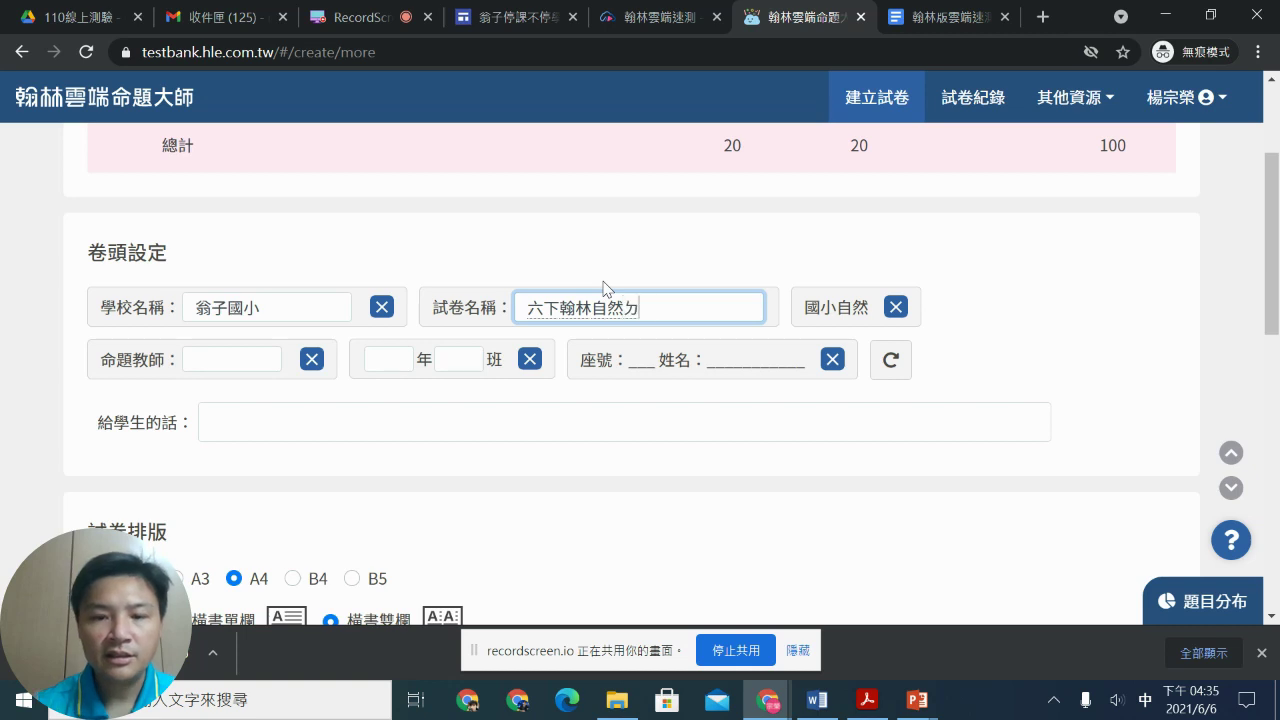
text(第三單元1)
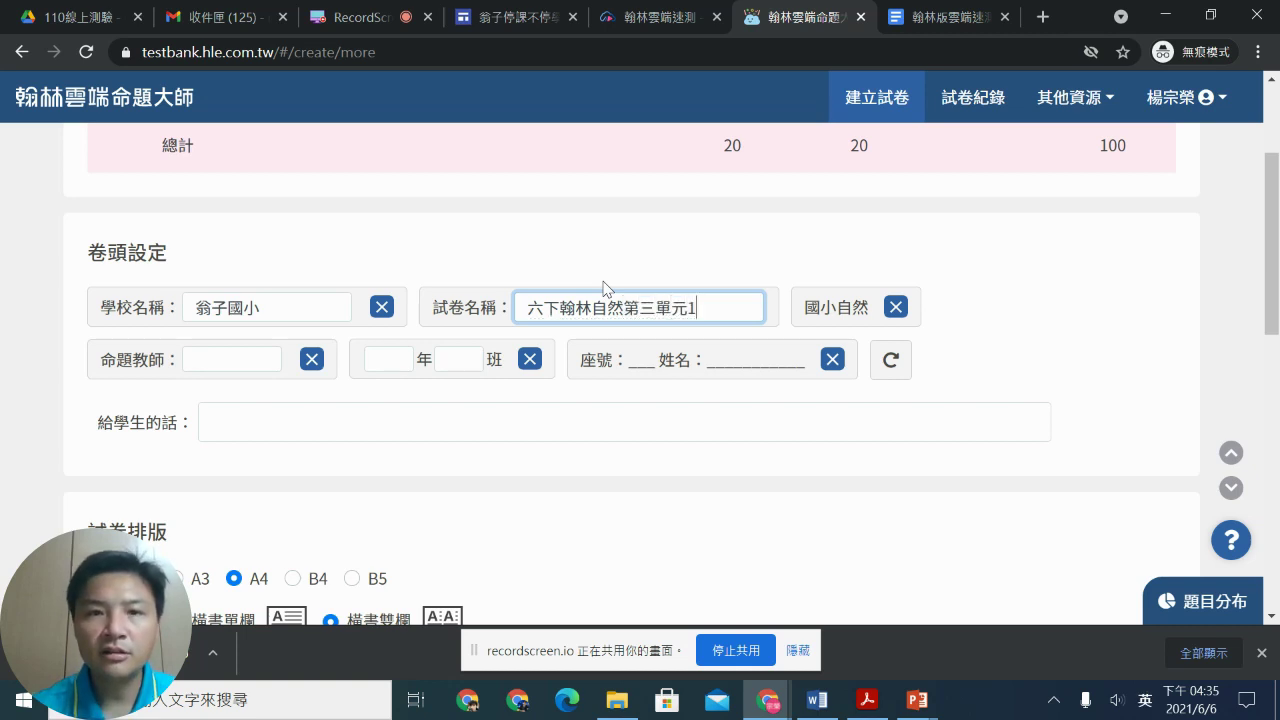
scroll(494, 300, down, 3)
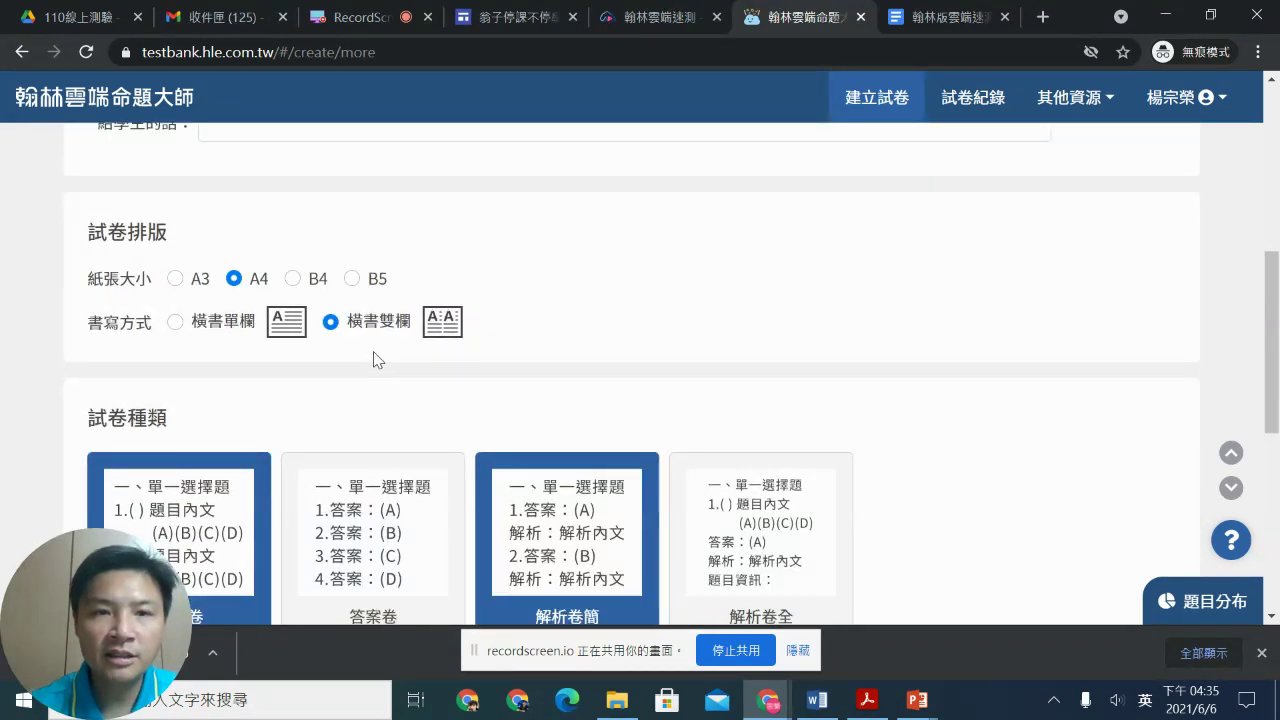
scroll(437, 366, down, 5)
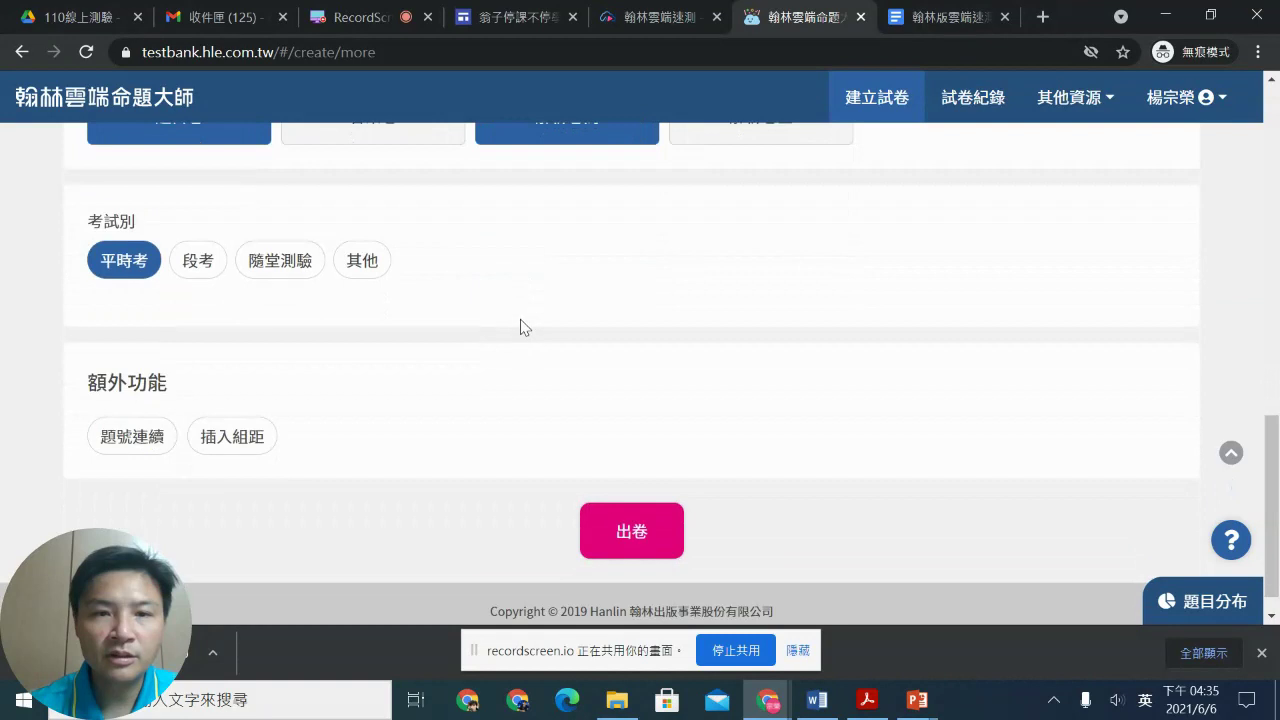
click(634, 531)
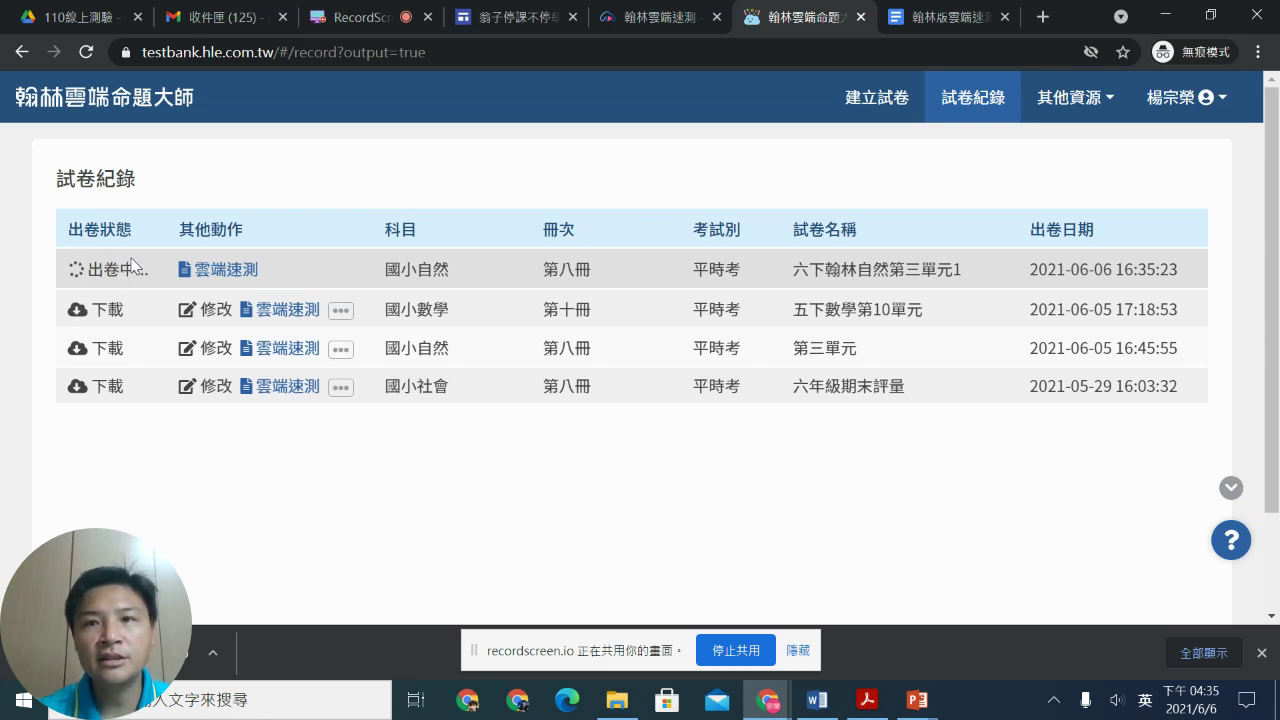
Step: Open the new paper's 雲端速測 link and close the 快速了解雲端速測 intro
click(225, 272)
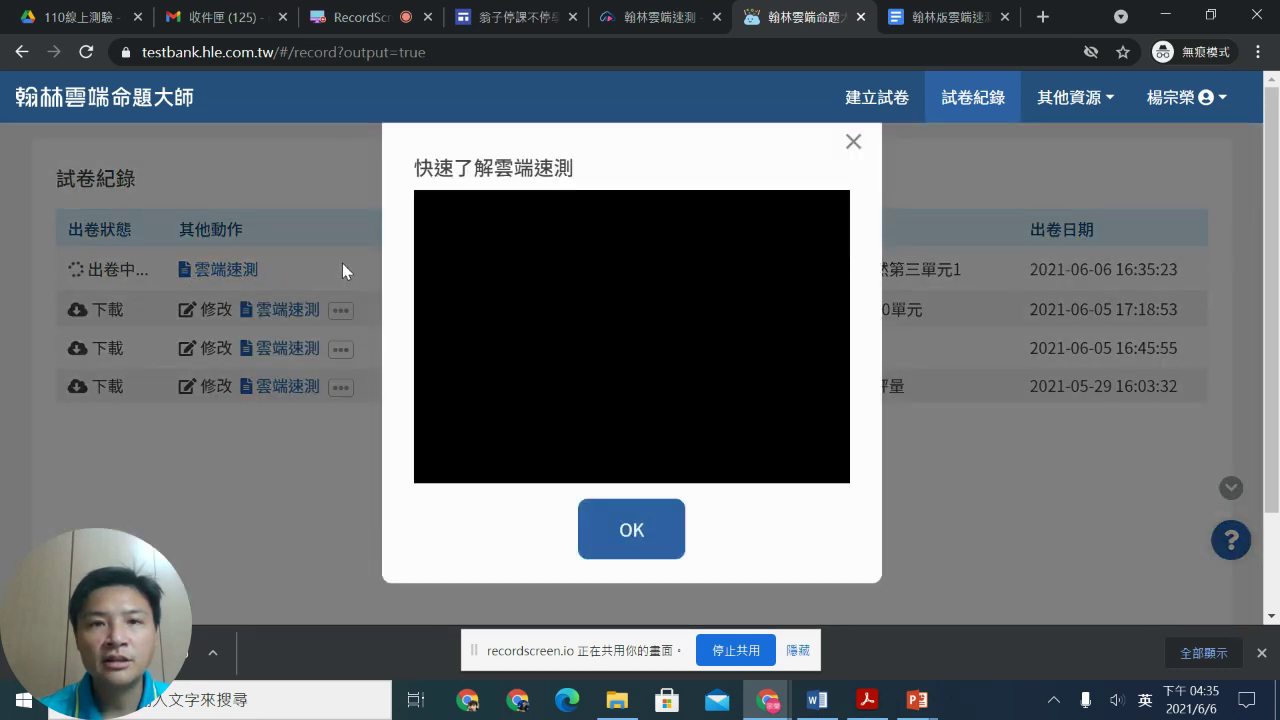
click(852, 142)
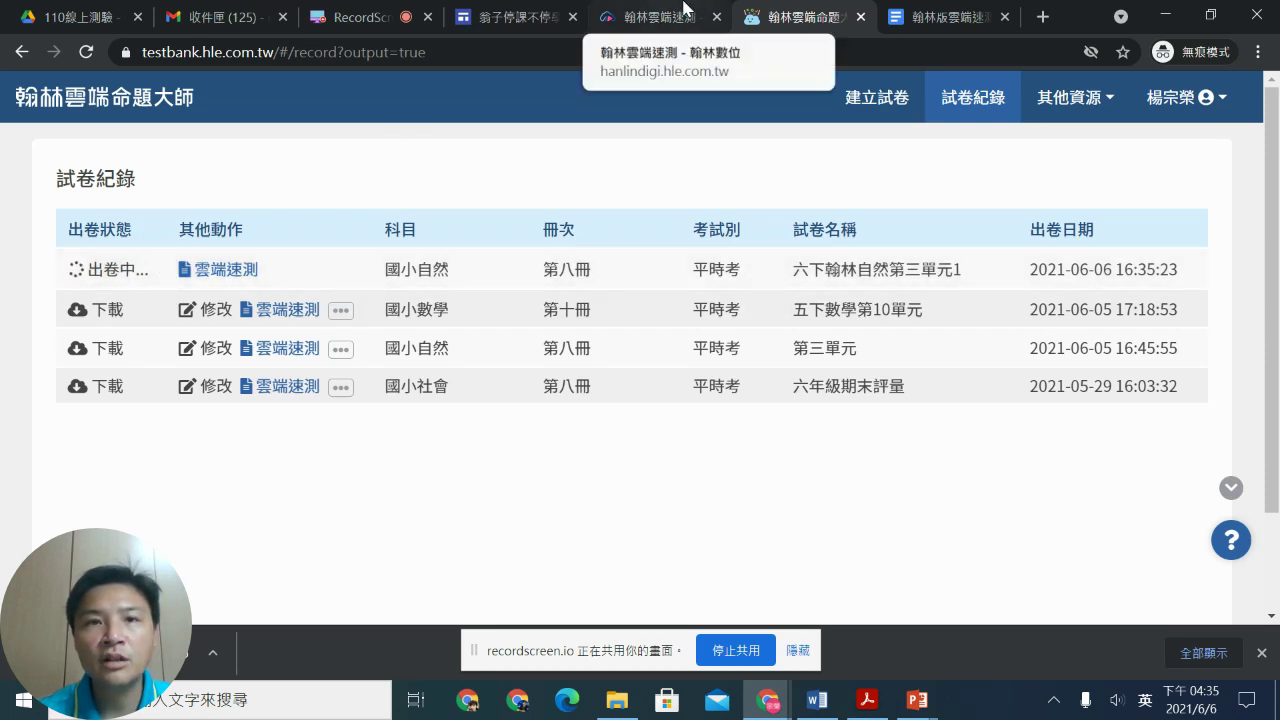
Step: From the 110線上測驗 Drive tab, launch Google Classroom via the Google apps grid
click(657, 13)
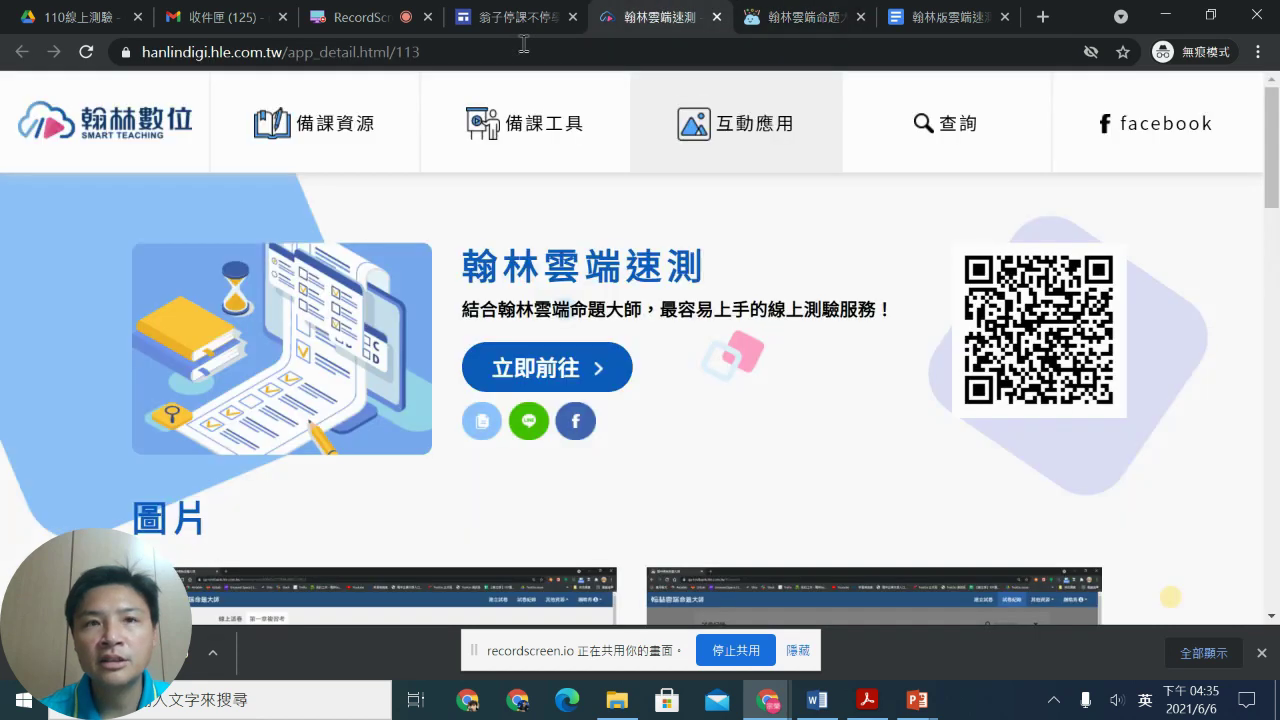
click(497, 14)
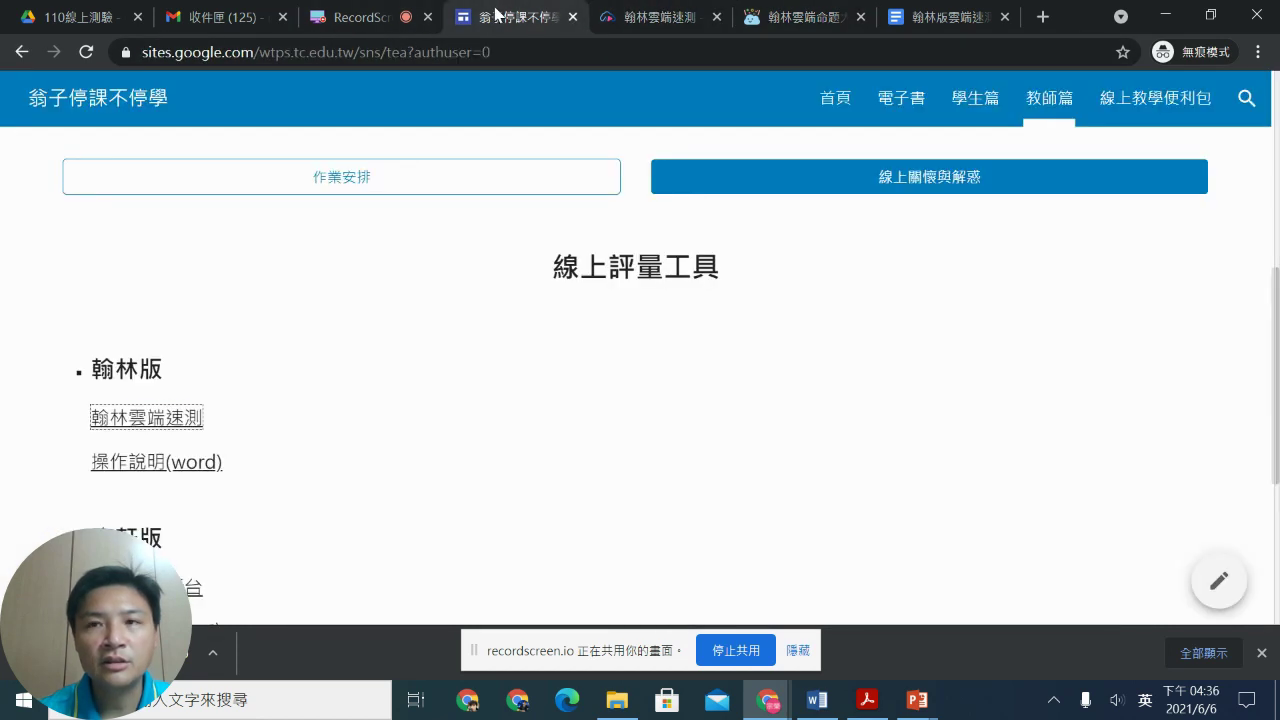
click(70, 18)
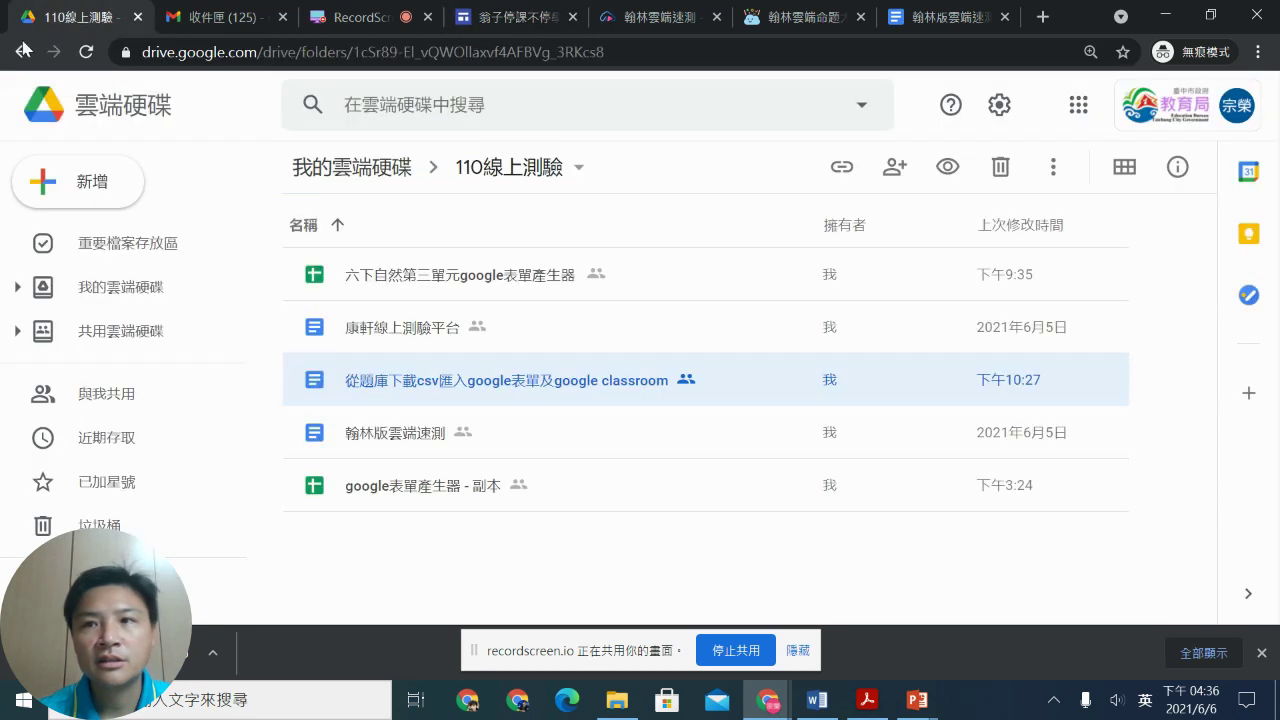
click(1078, 106)
click(986, 320)
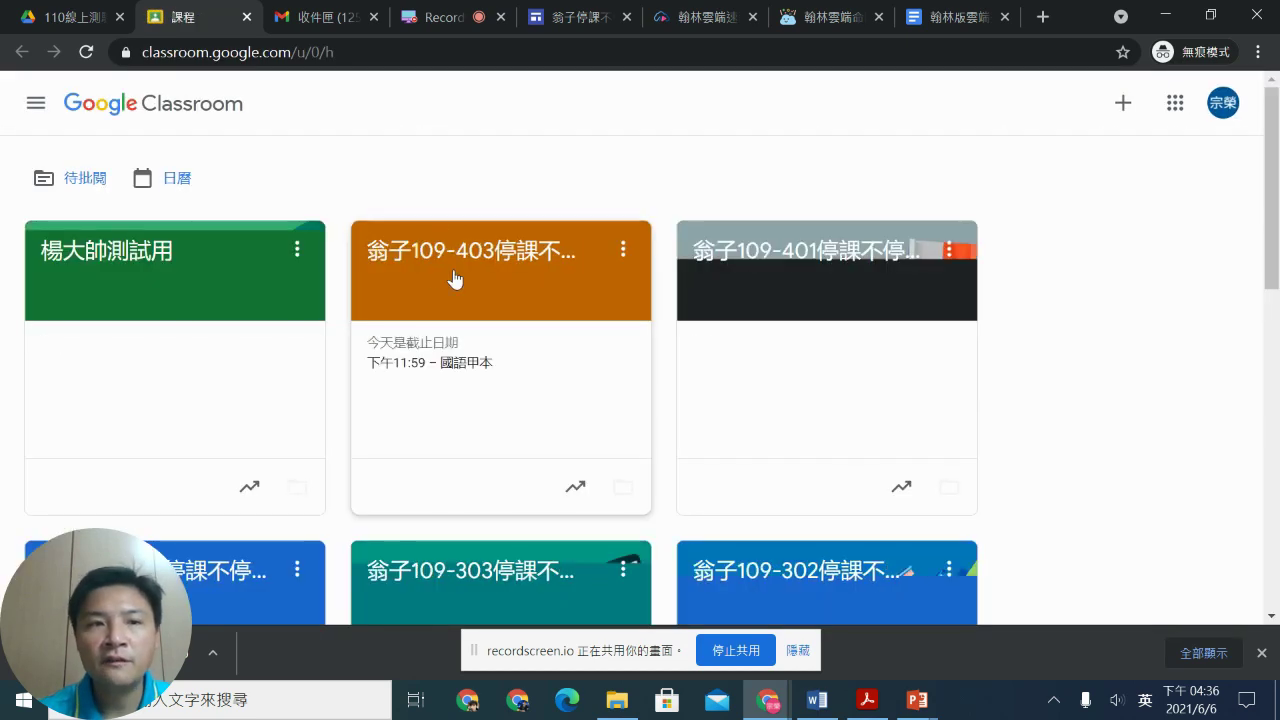
Step: Open the 楊大帥測試用 class from the Classroom class cards
scroll(420, 280, down, 1)
scroll(428, 291, down, 8)
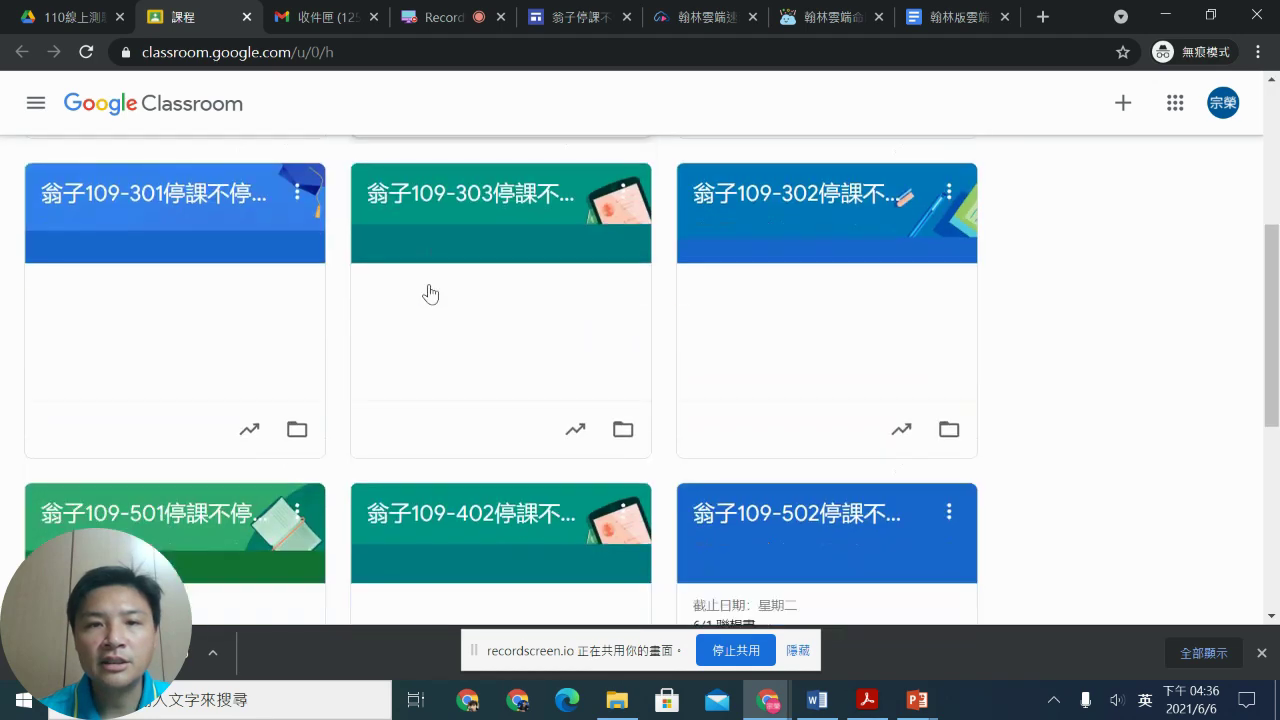
scroll(287, 330, up, 9)
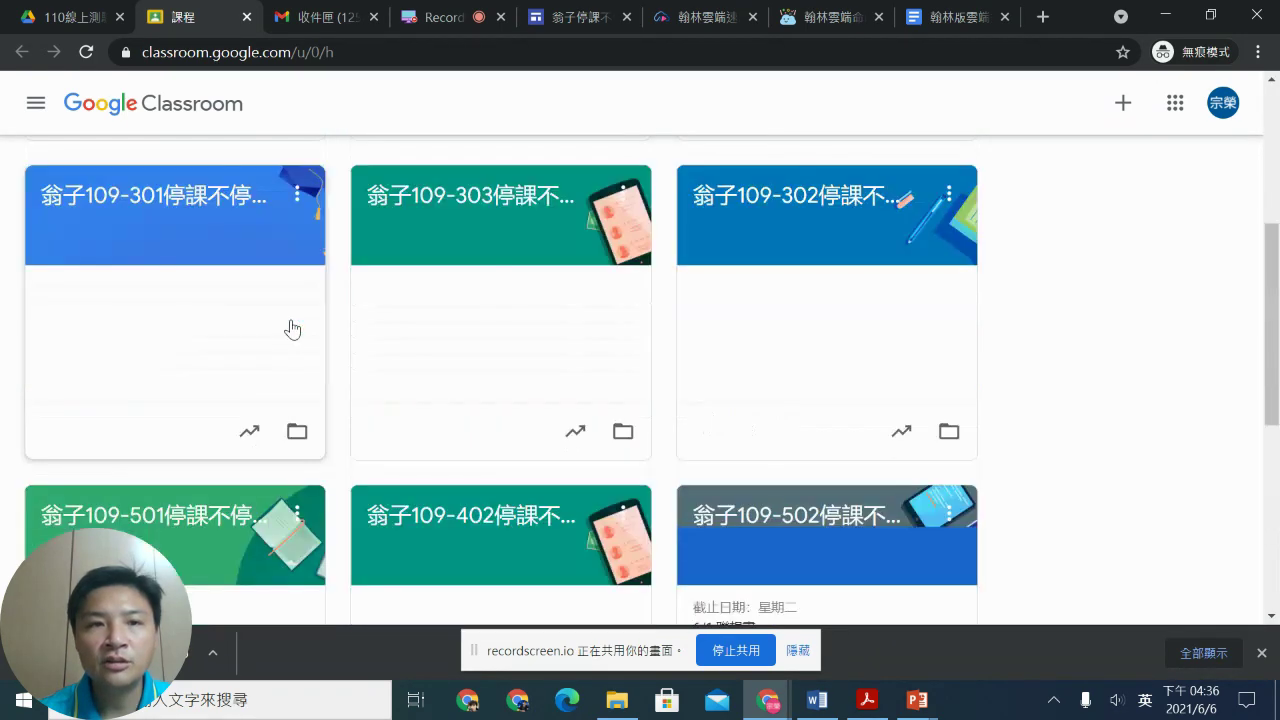
click(150, 266)
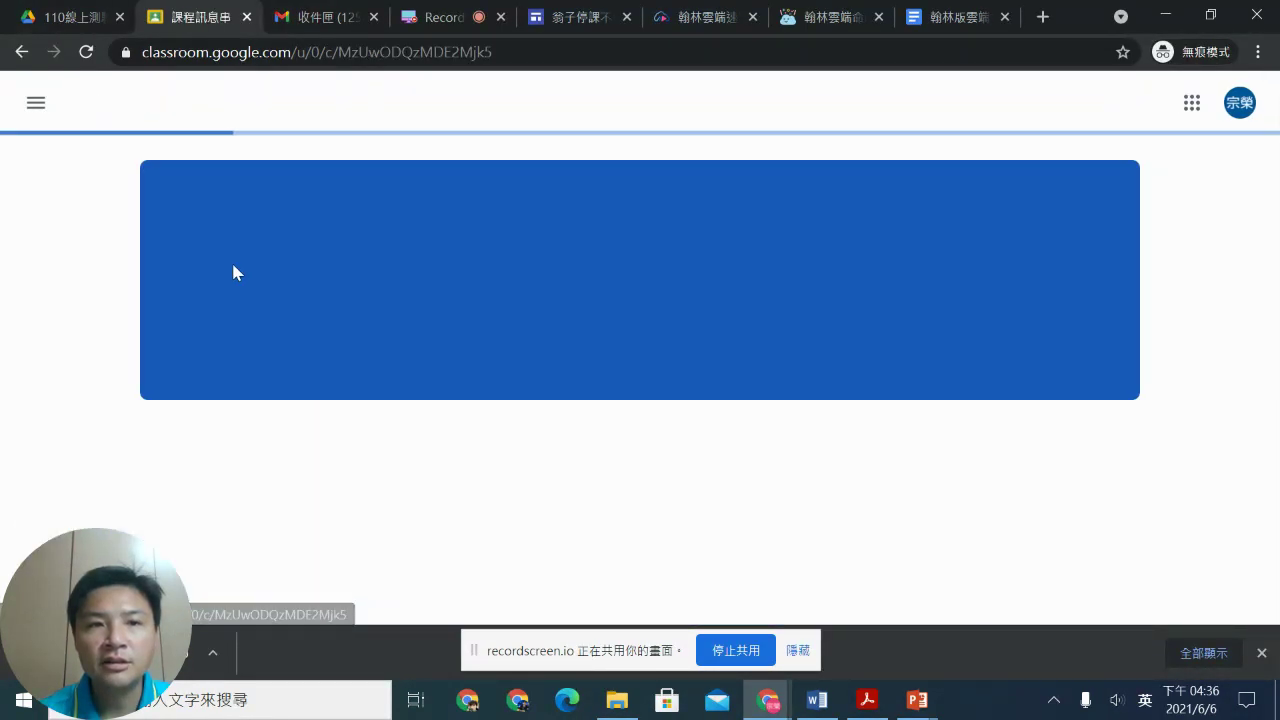
scroll(616, 360, down, 2)
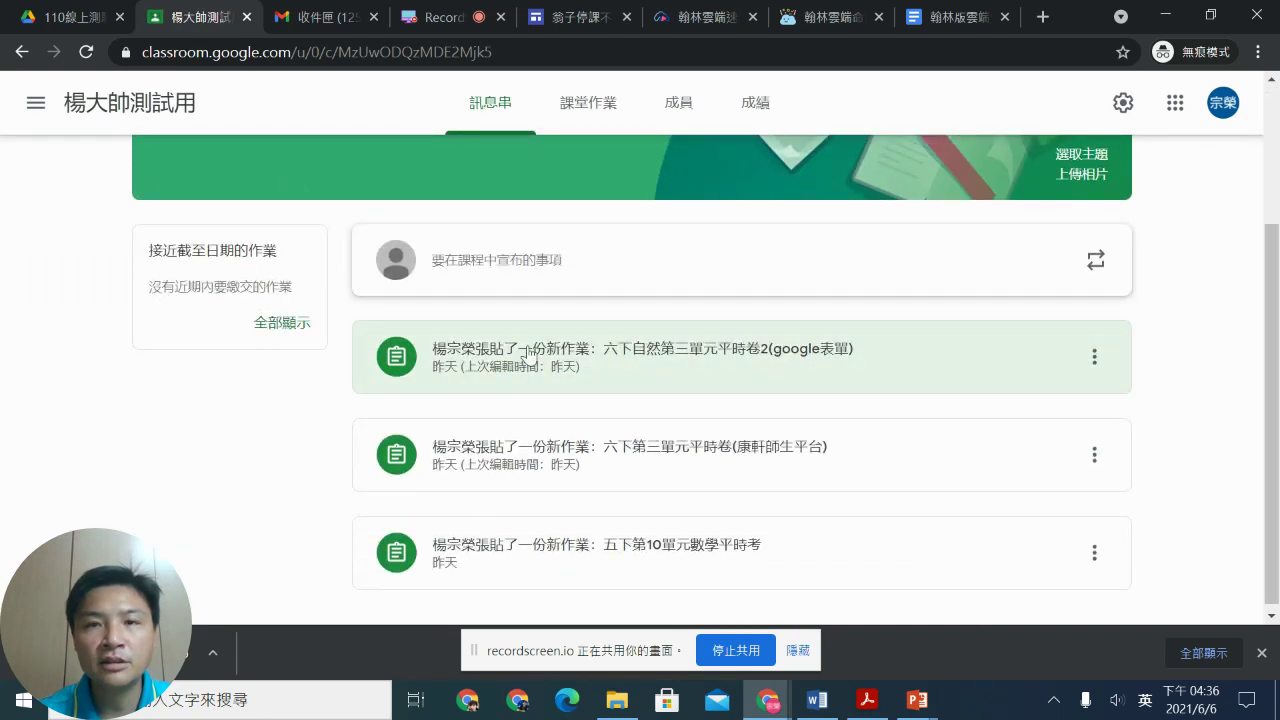
scroll(530, 305, up, 2)
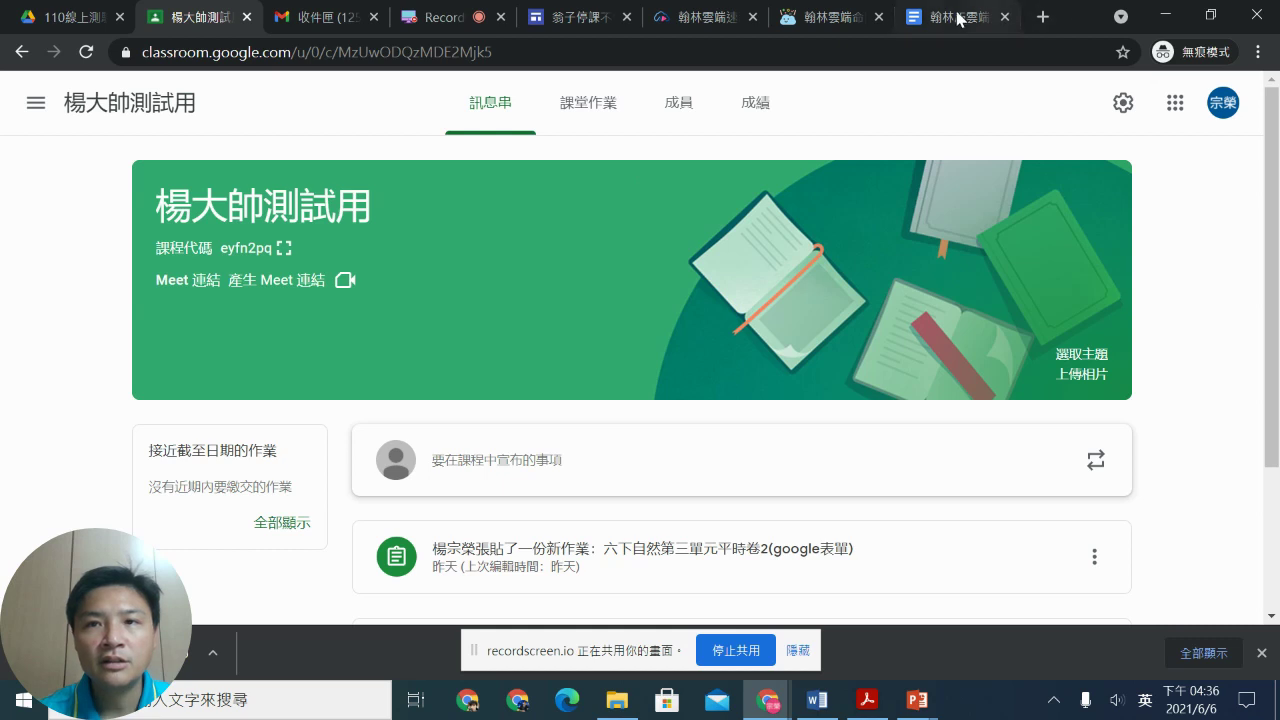
Step: Check the exam records, then bring up the class's classwork options for creating new work
click(833, 18)
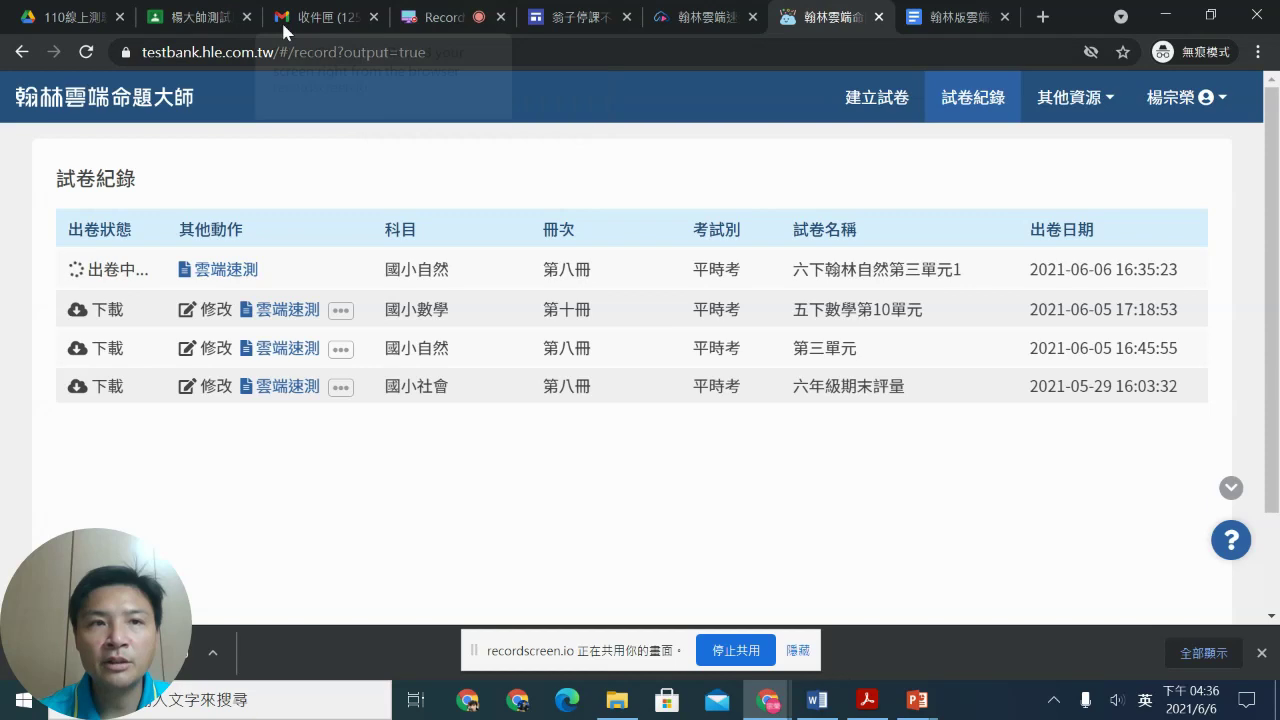
click(190, 17)
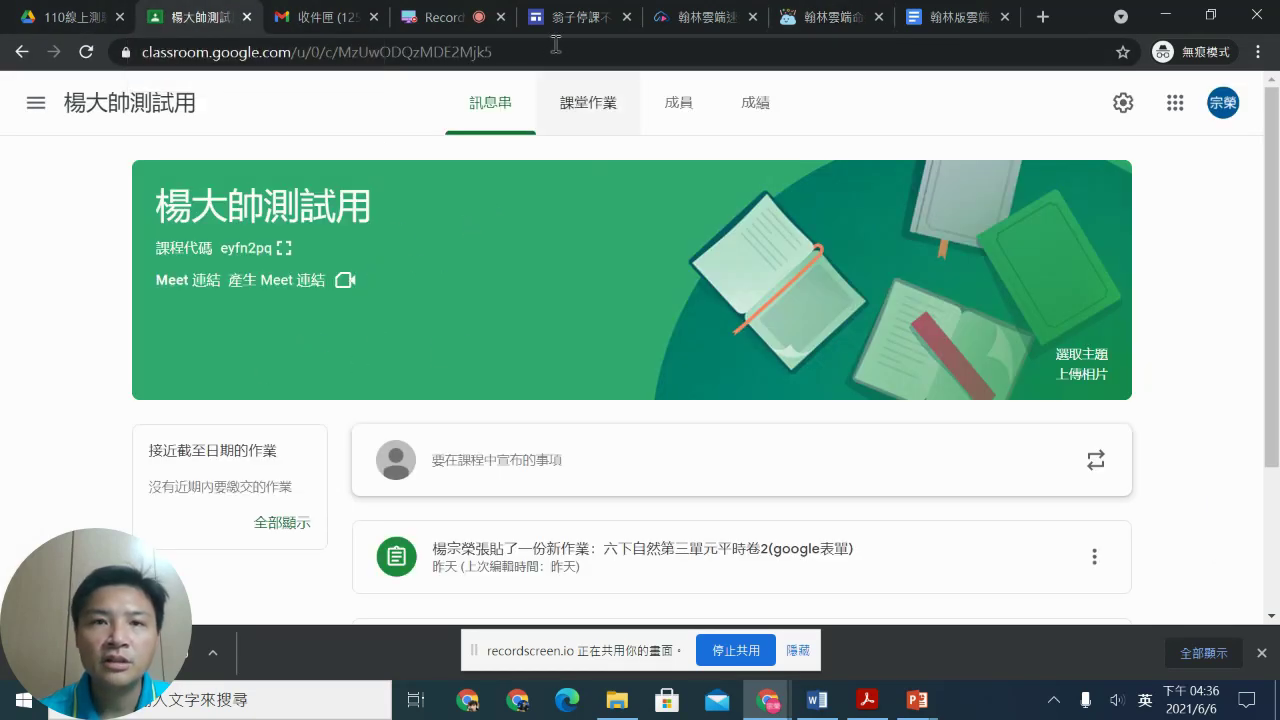
click(607, 101)
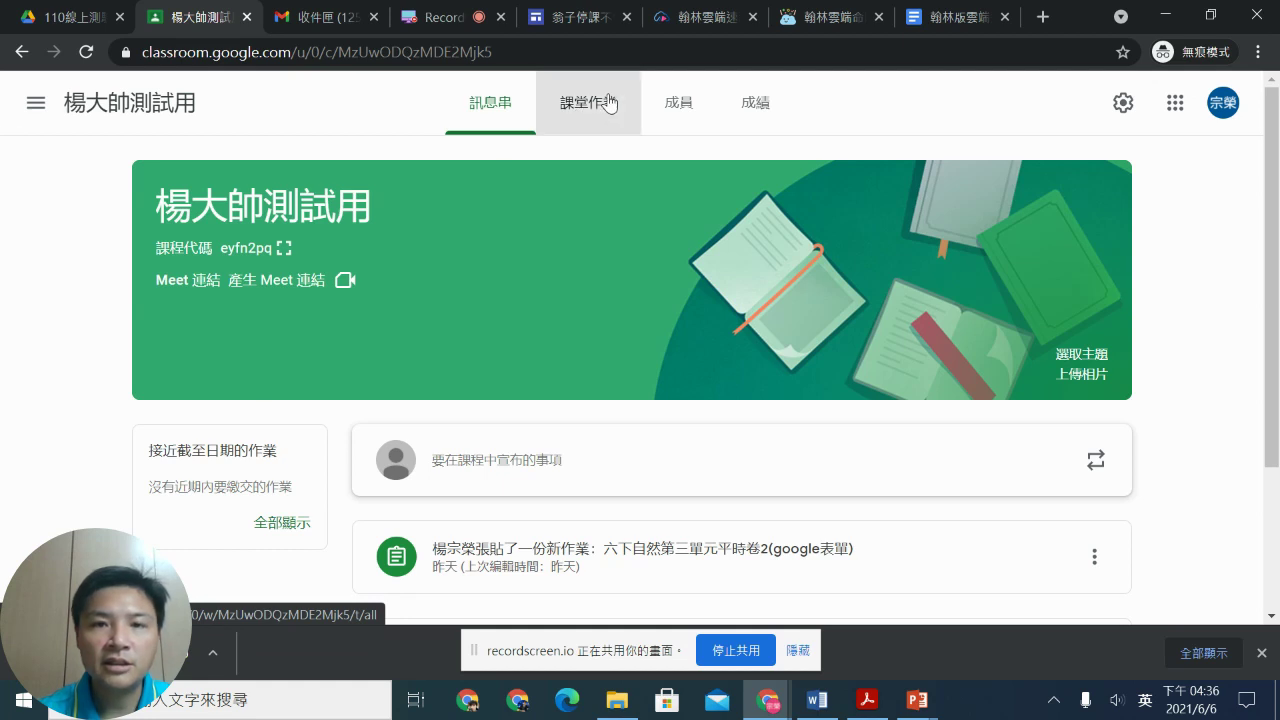
click(401, 178)
Step: Start a new quiz assignment filed under the 自然 topic
click(466, 287)
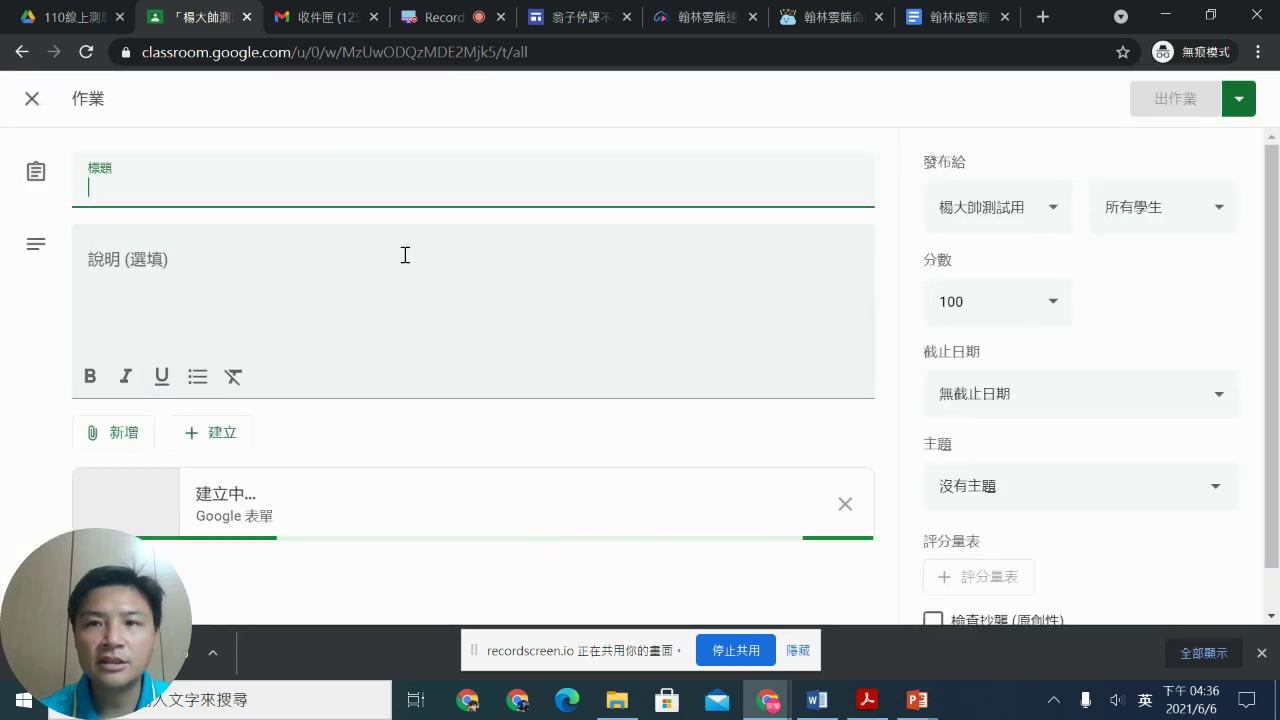
click(1012, 491)
click(977, 522)
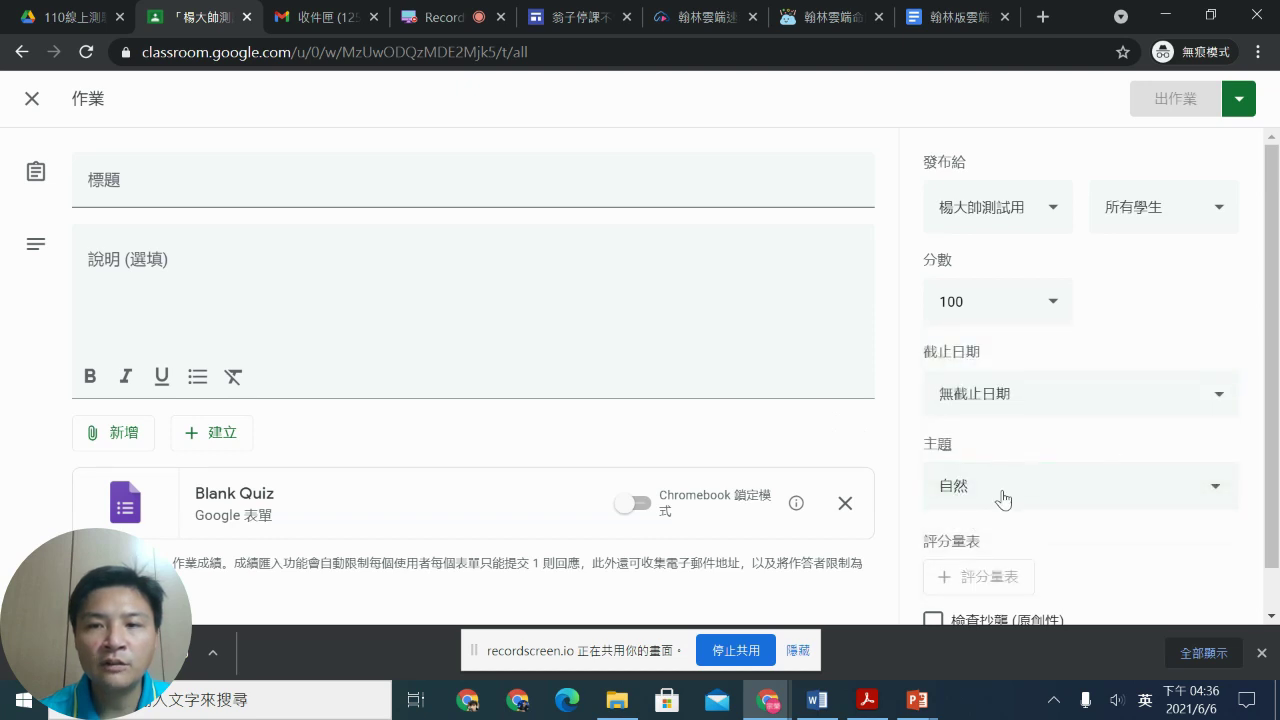
Step: Title the assignment 六下翰林版自然第三單元1
click(288, 184)
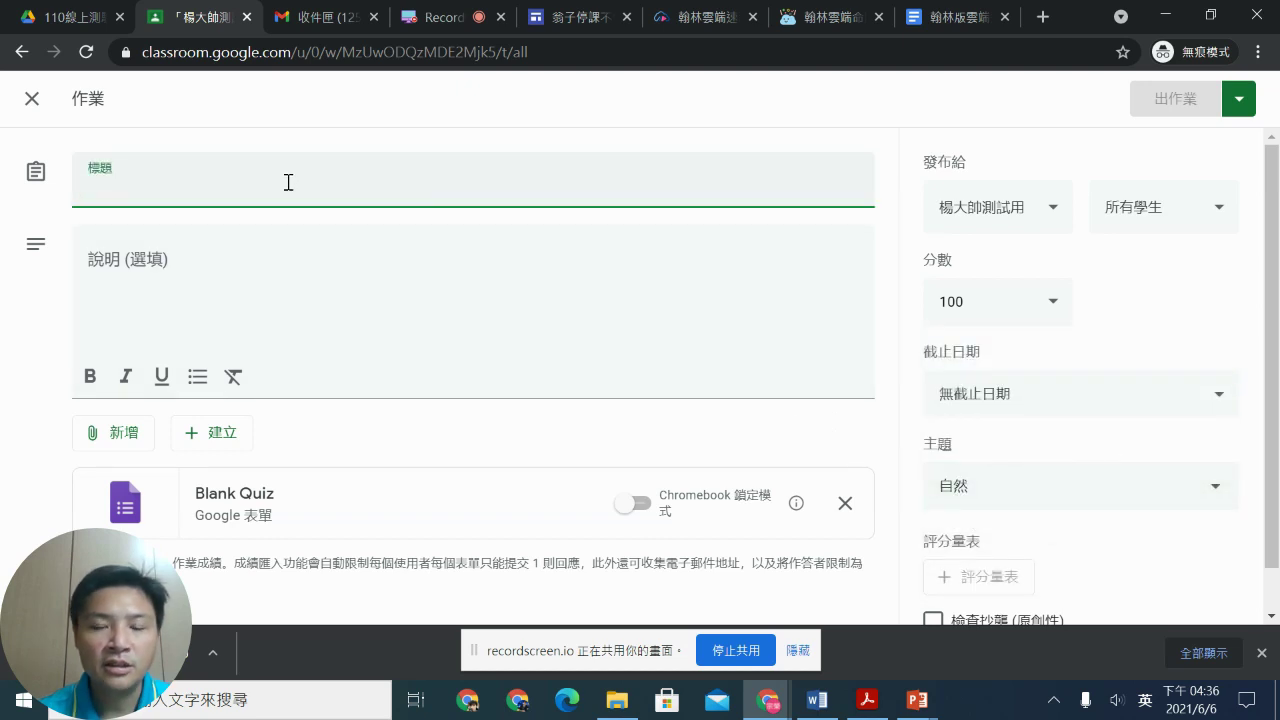
text(d)
key(BackSpace)
text(c)
key(BackSpace)
text(xu.)
key(BackSpace)
key(BackSpace)
key(shift)
text(六下)
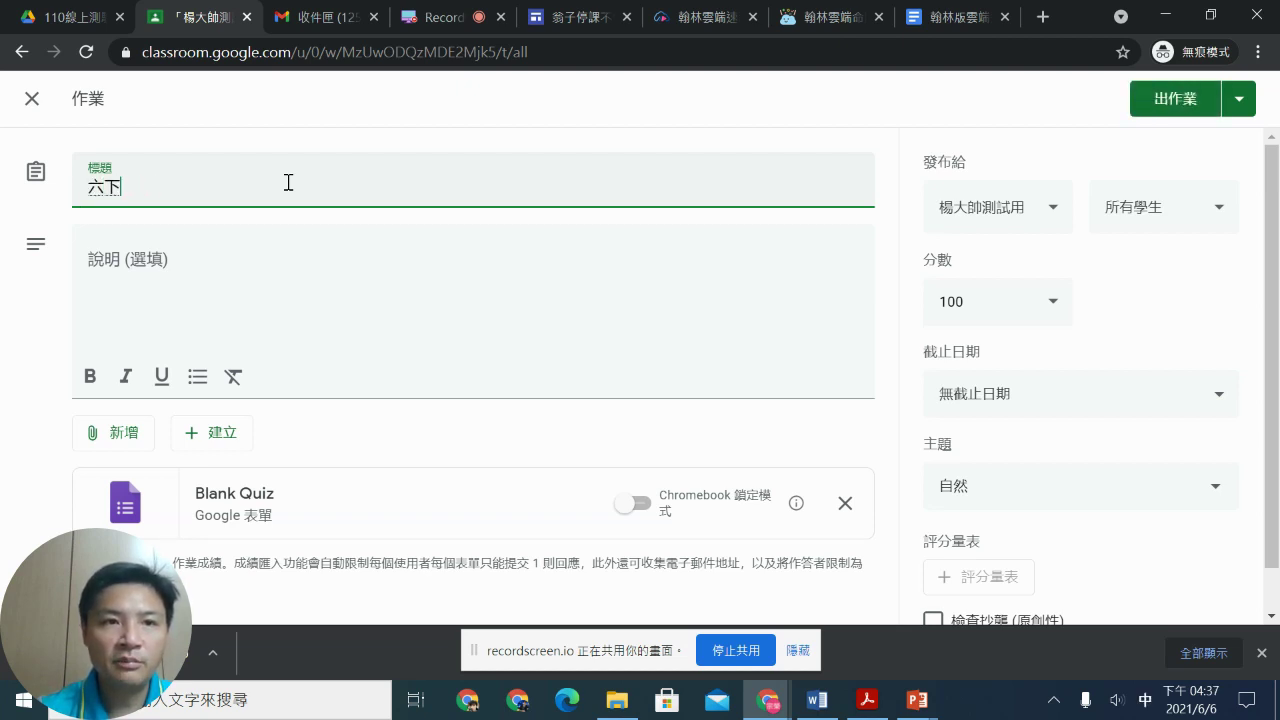
text(翰林版自然ㄌ)
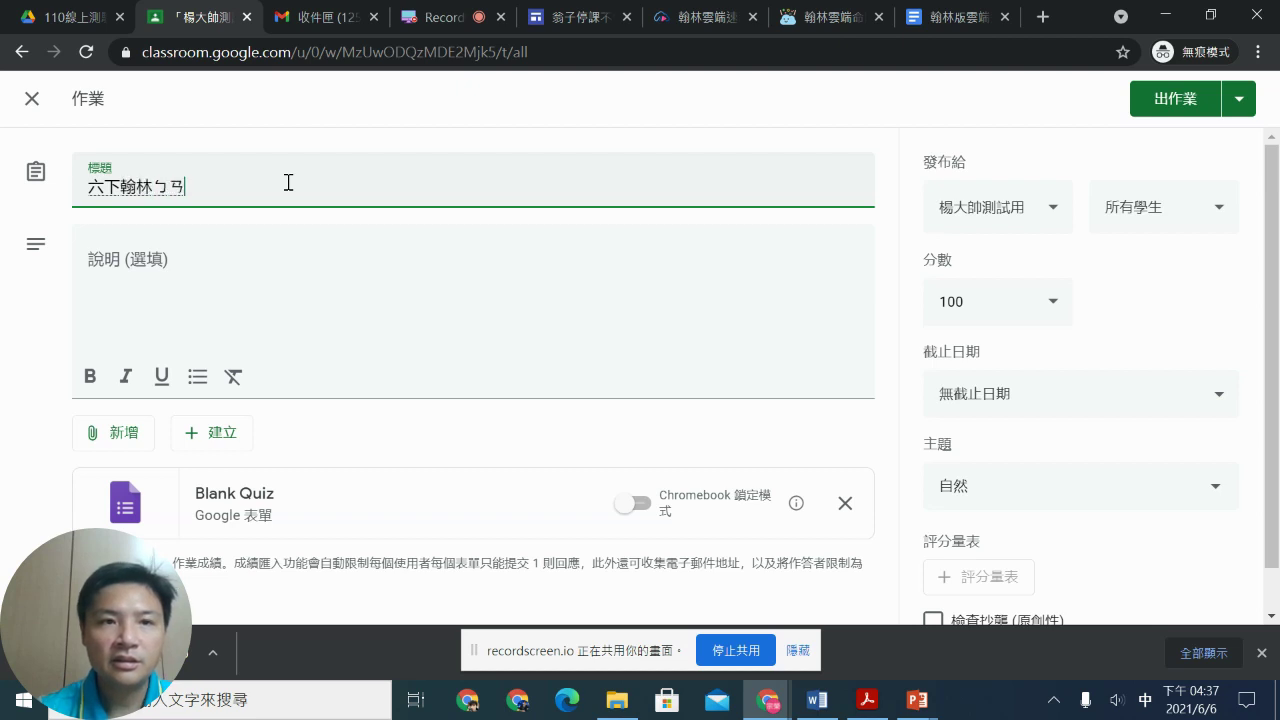
text(三)
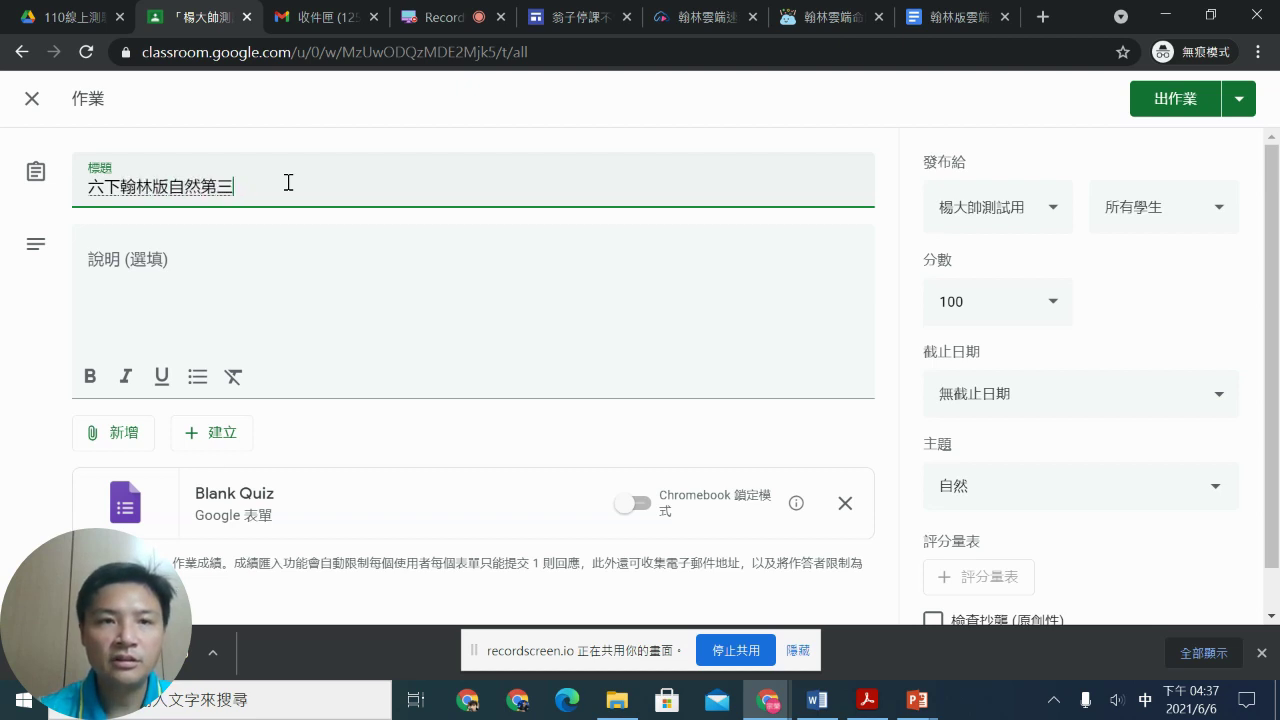
text(單ㄩㄢ元)
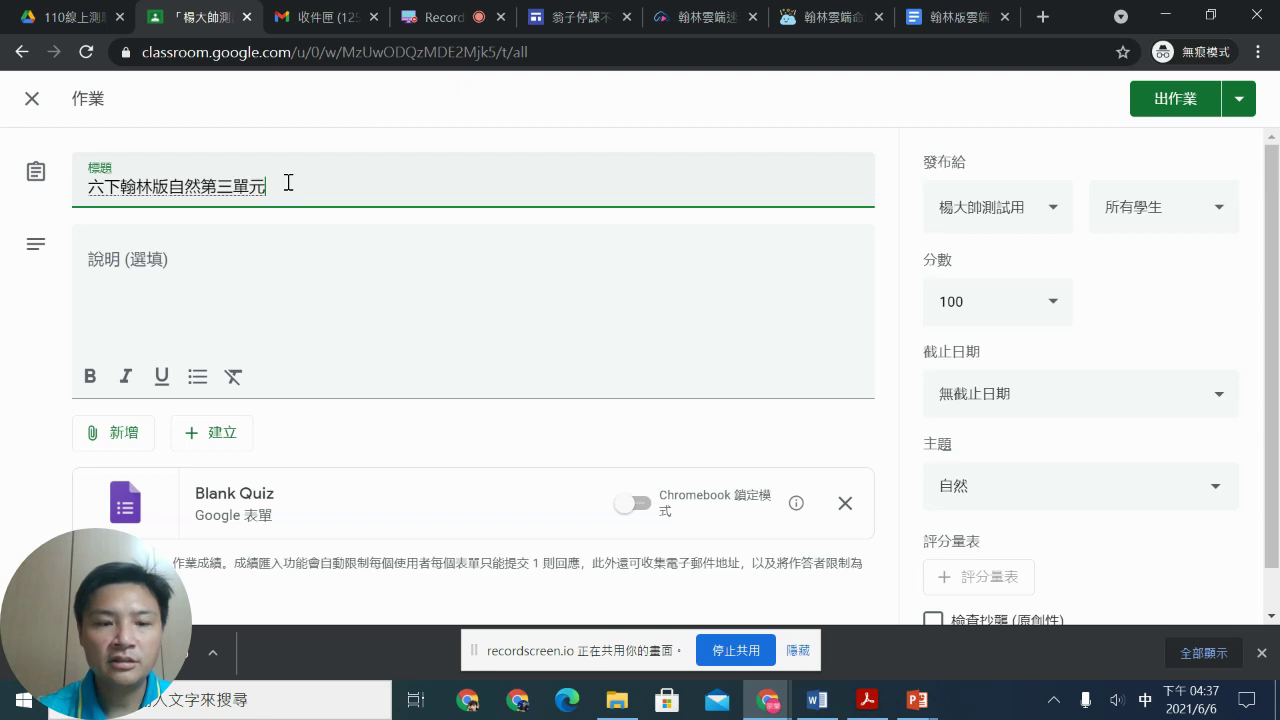
key(Return)
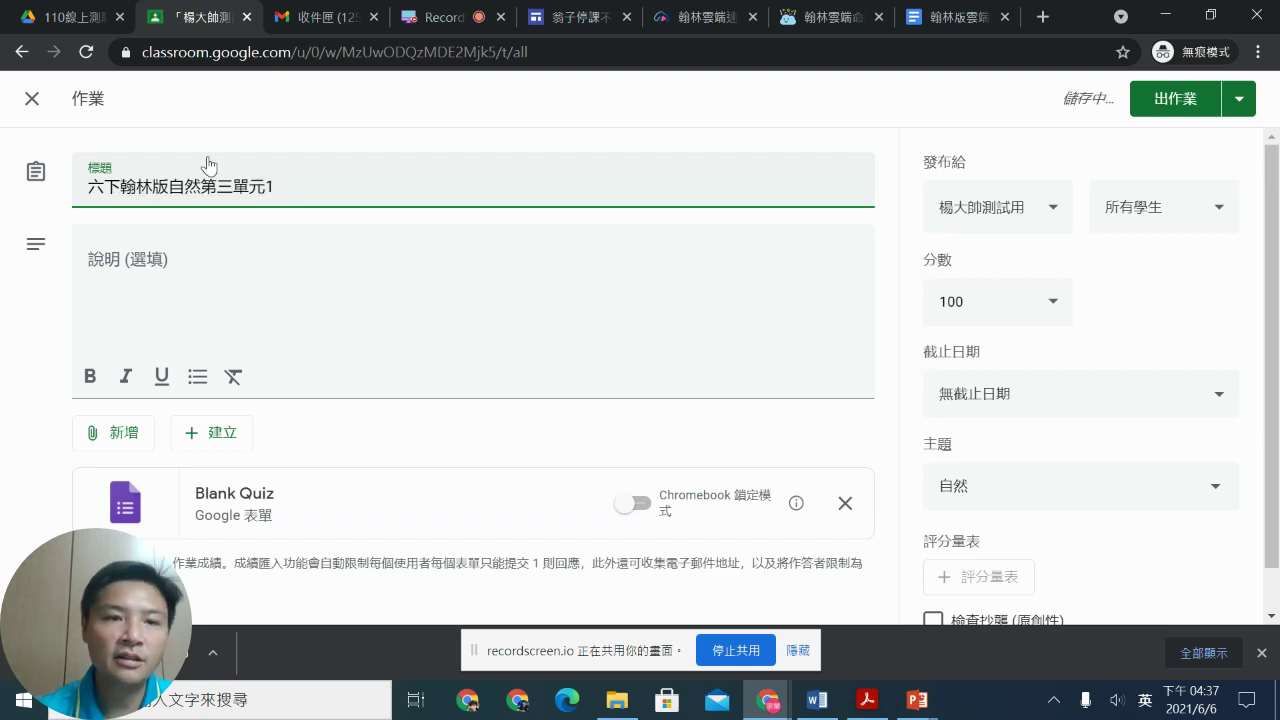
Step: Remove the Blank Quiz attachment and return to the test-bank records
scroll(177, 214, down, 2)
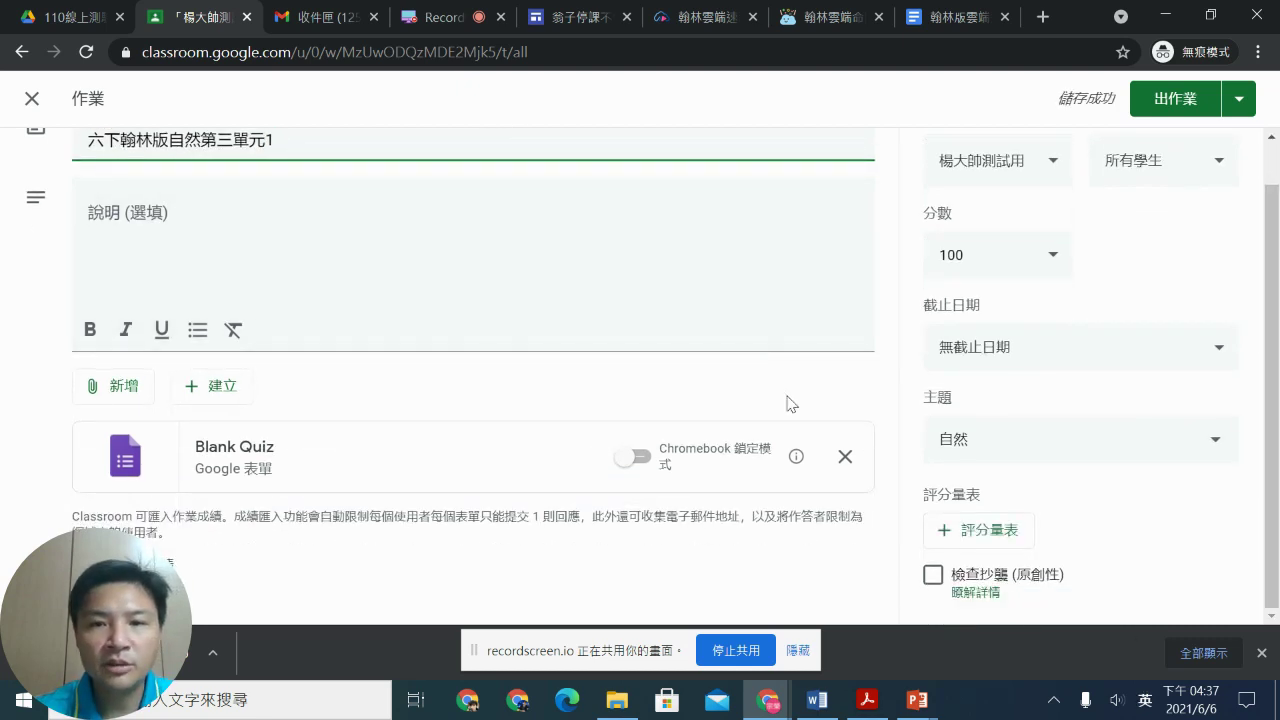
click(846, 458)
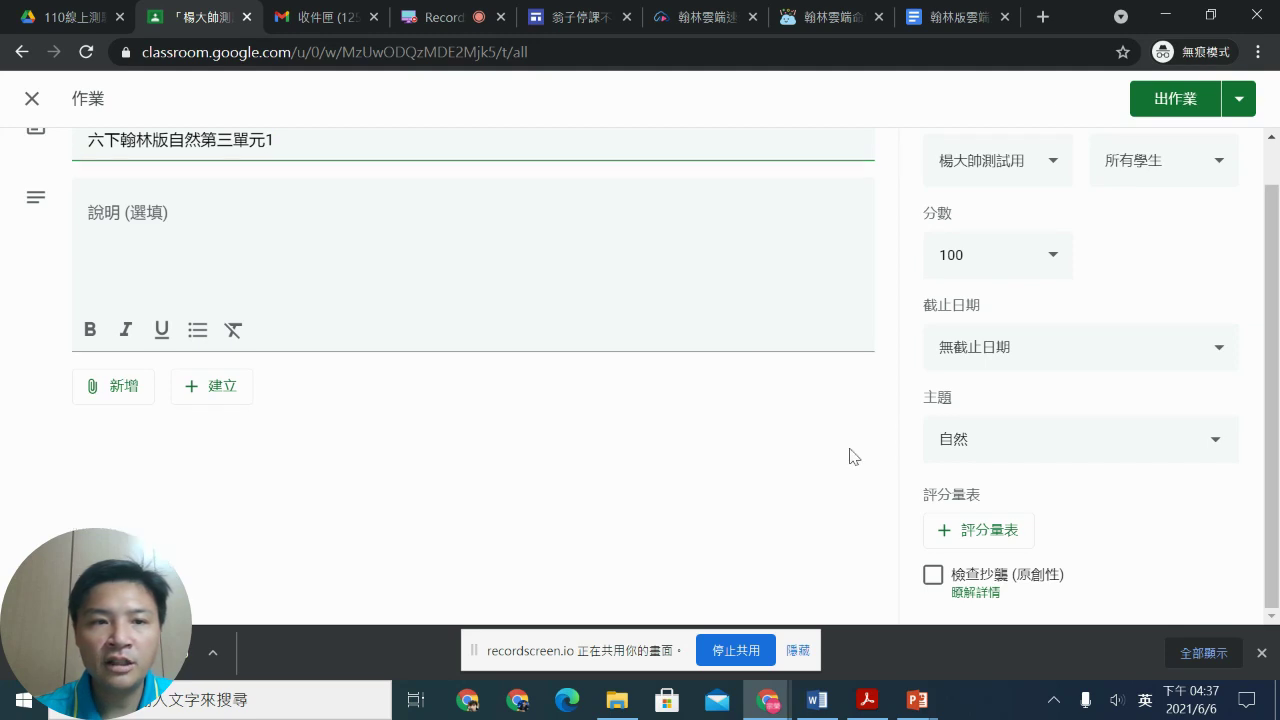
click(265, 242)
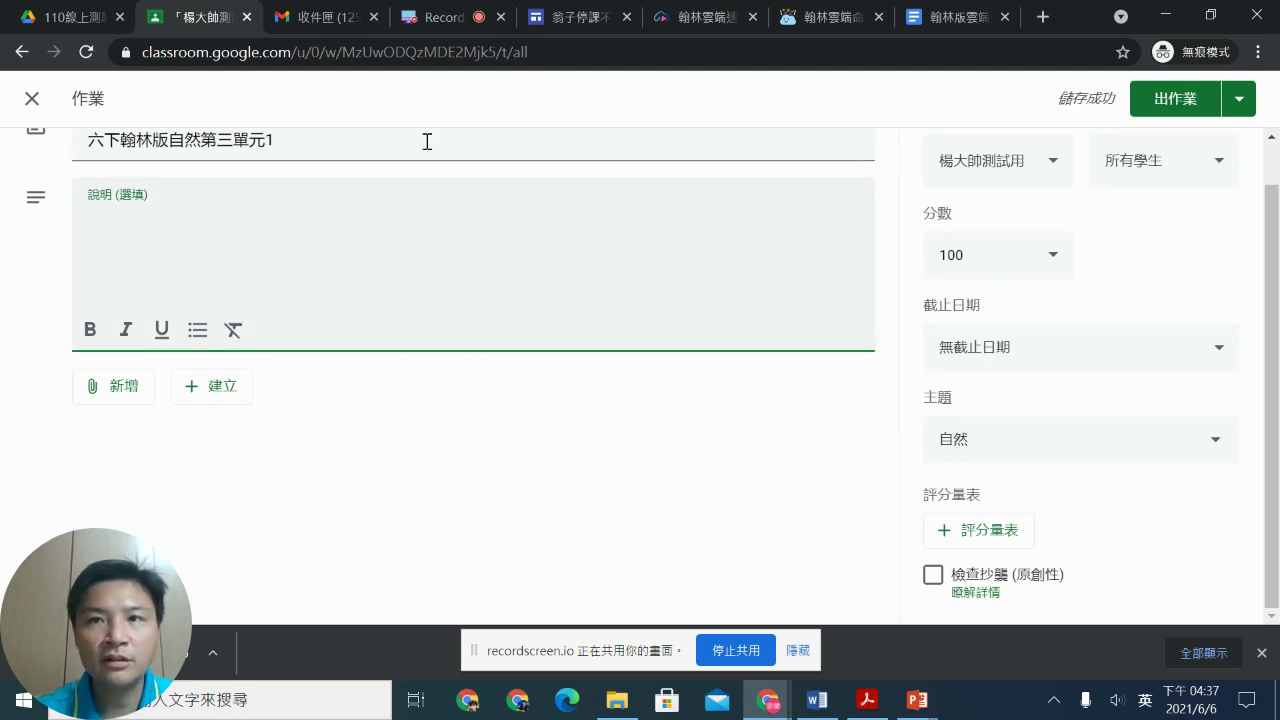
click(832, 20)
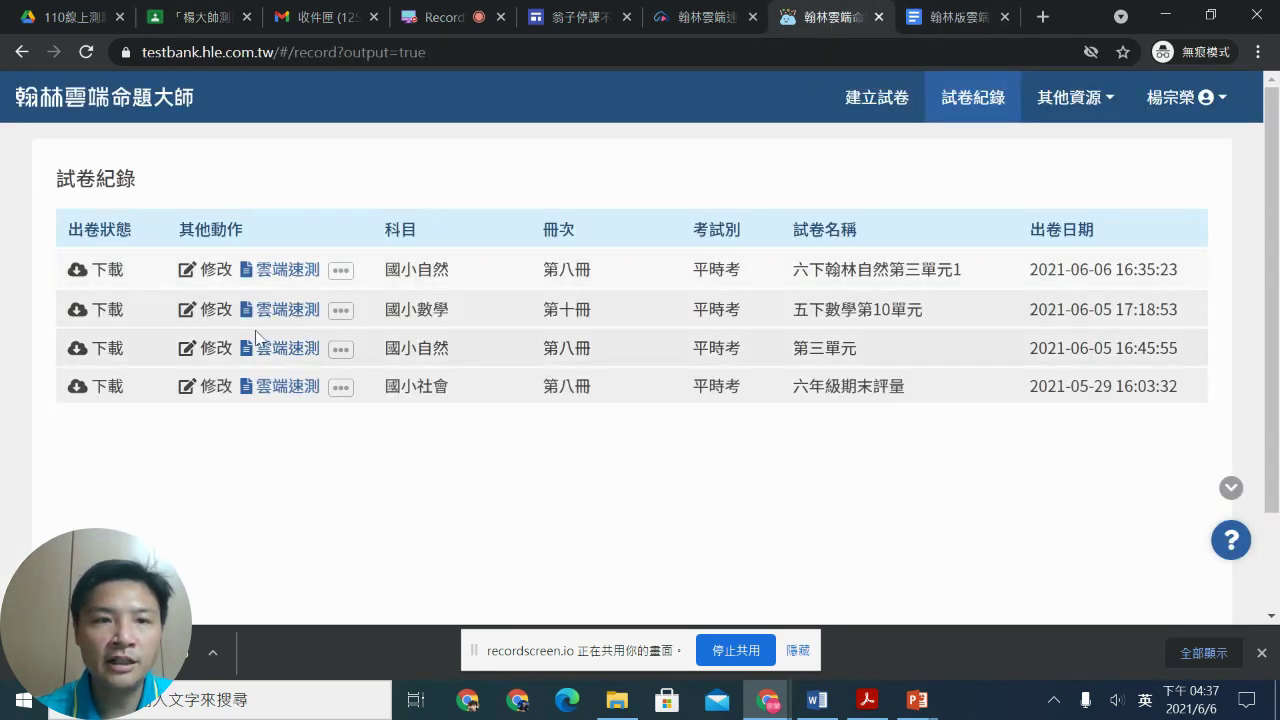
Step: Choose 雲端速測 → 線上派卷 for 六下翰林自然第三單元1, cancelling the new-class dialog
click(342, 272)
click(285, 271)
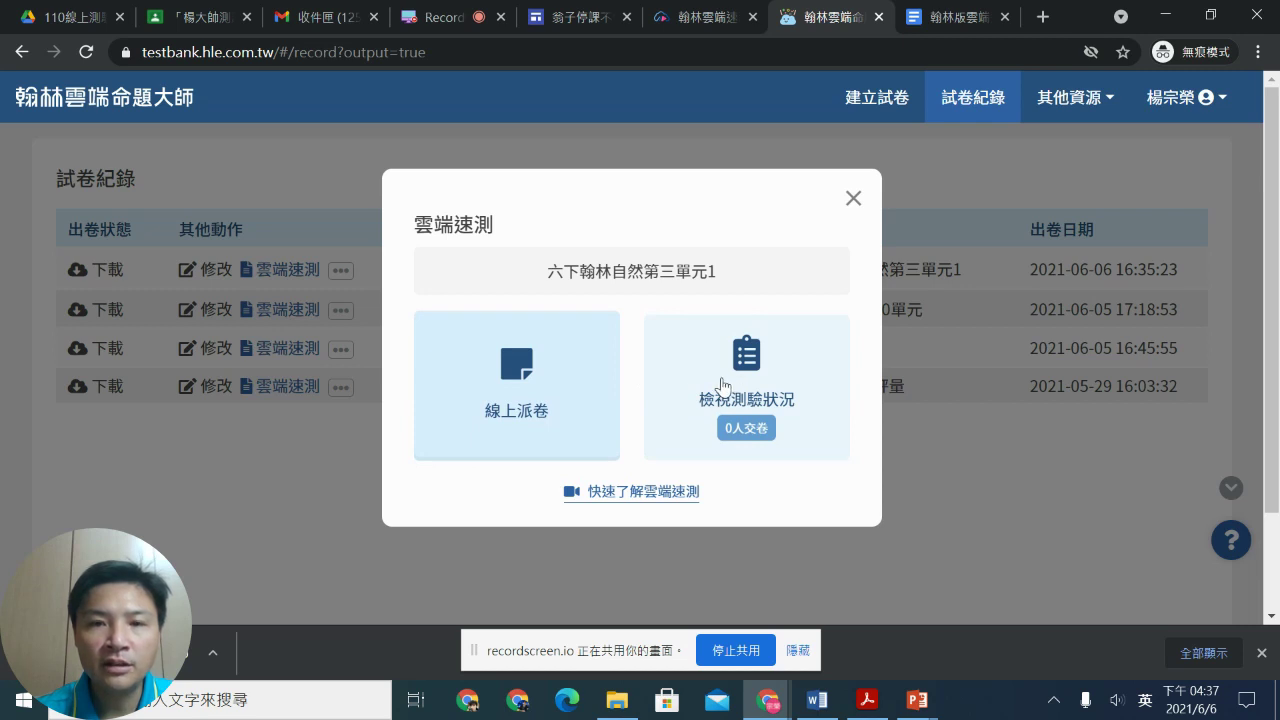
click(529, 384)
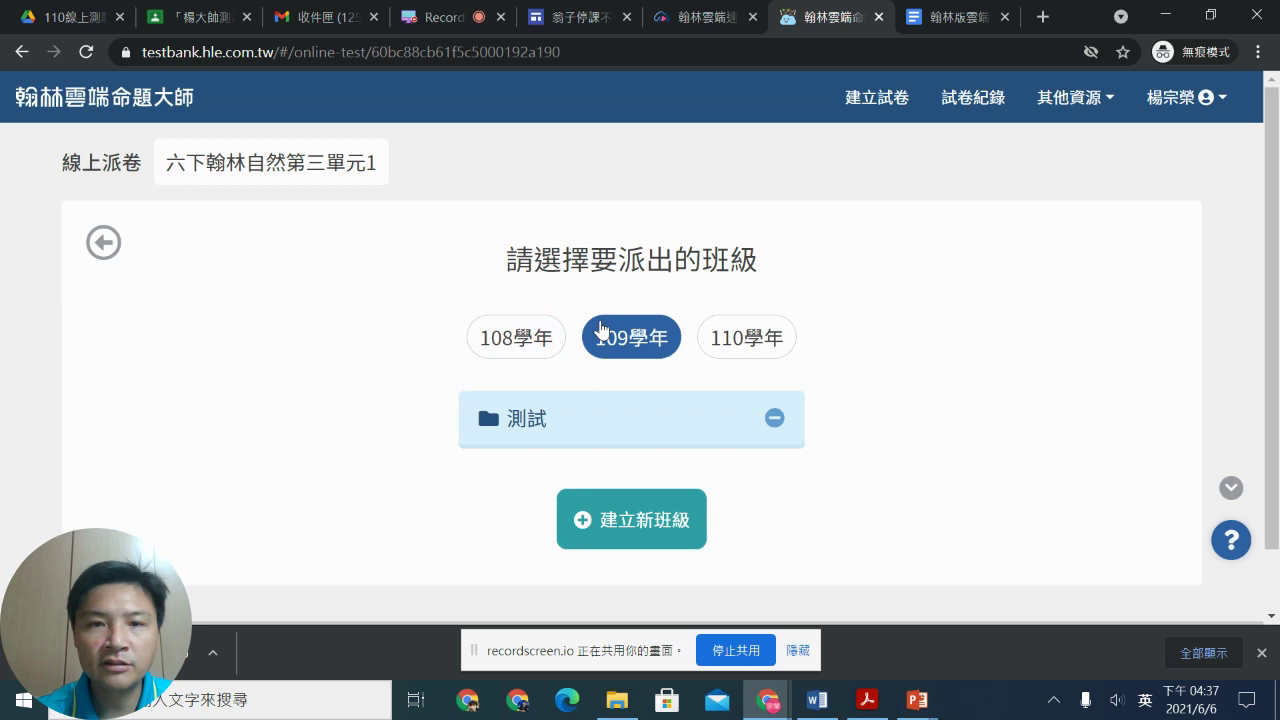
scroll(570, 297, down, 2)
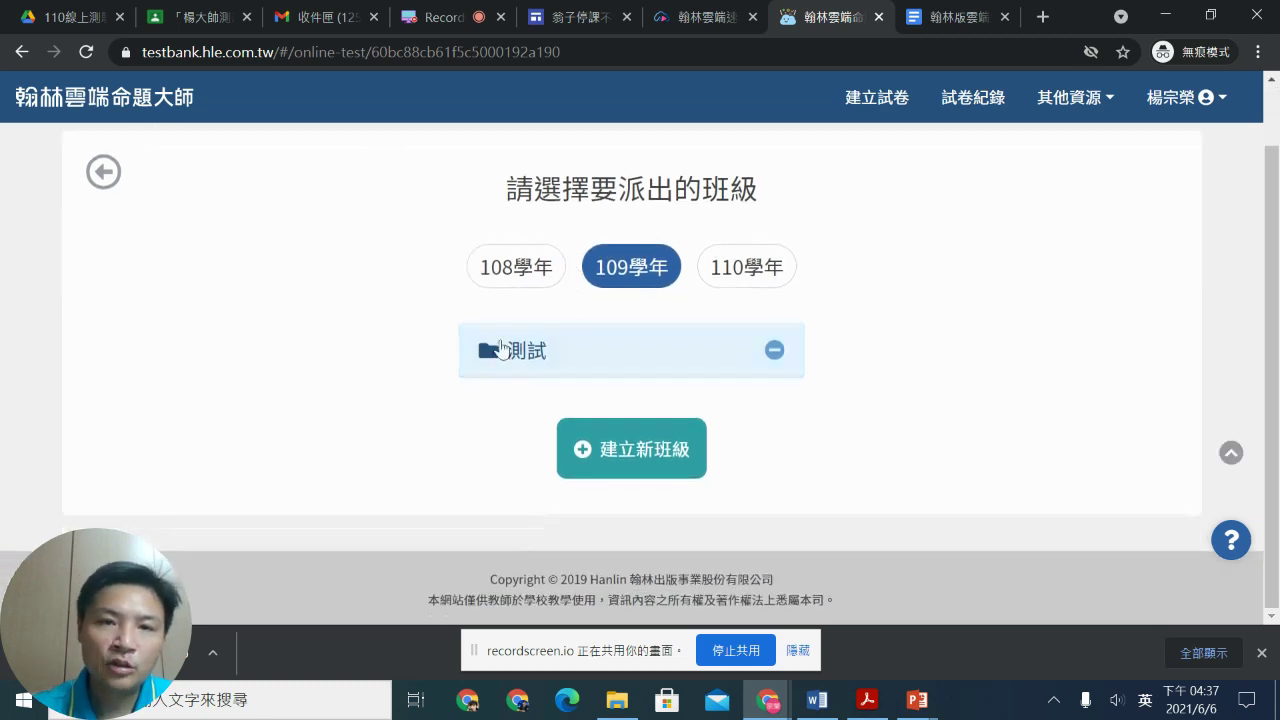
click(582, 464)
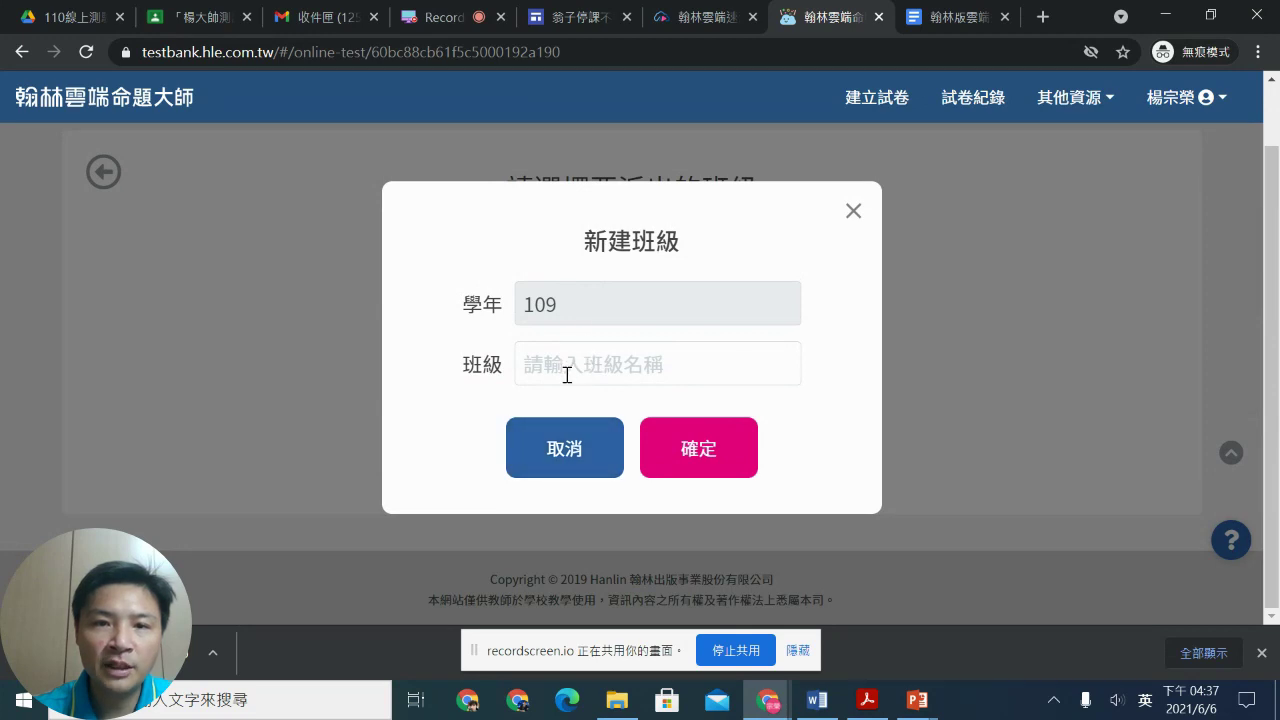
click(855, 211)
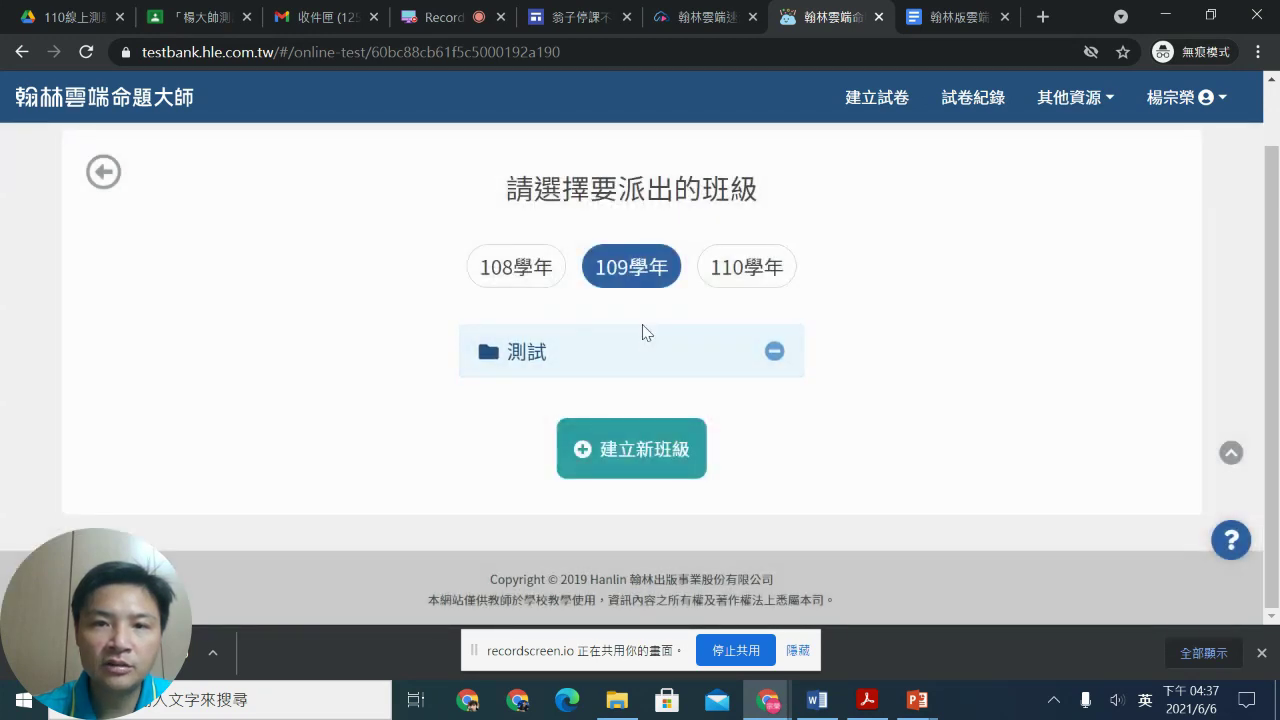
Step: Dispatch the quiz to the 測試 class as a 測驗連結
click(541, 360)
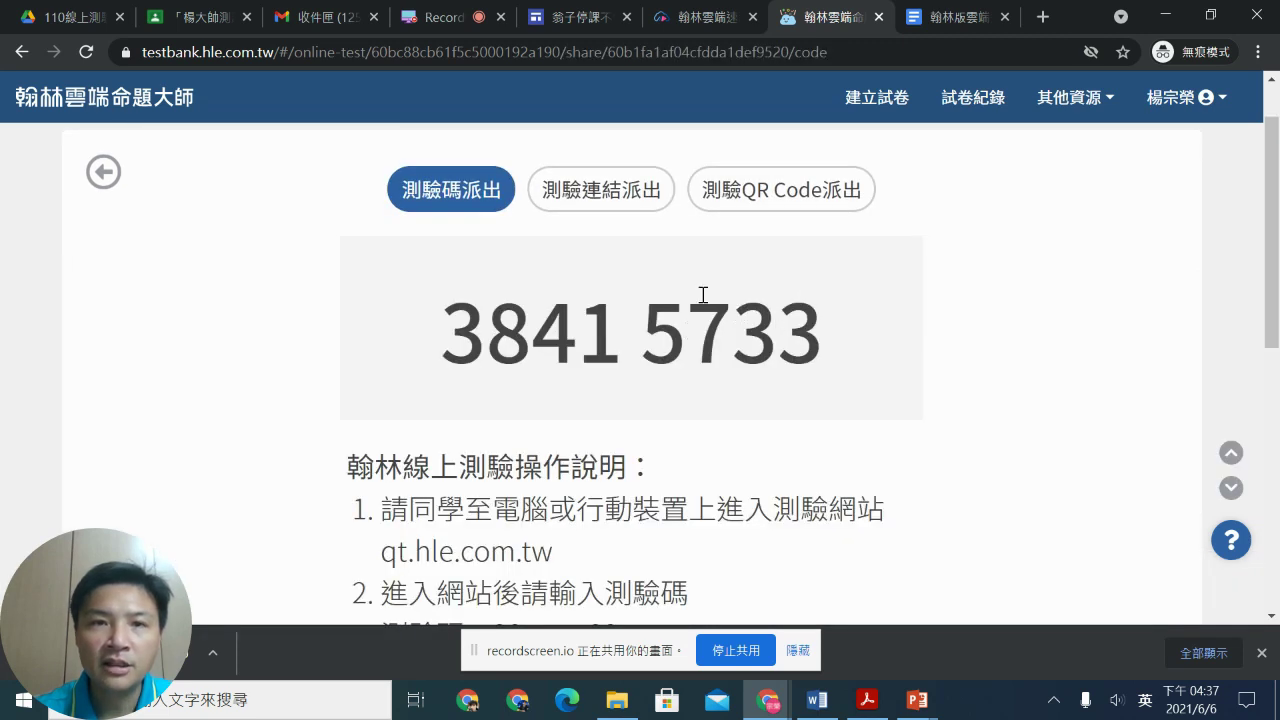
scroll(700, 297, down, 1)
scroll(686, 304, up, 1)
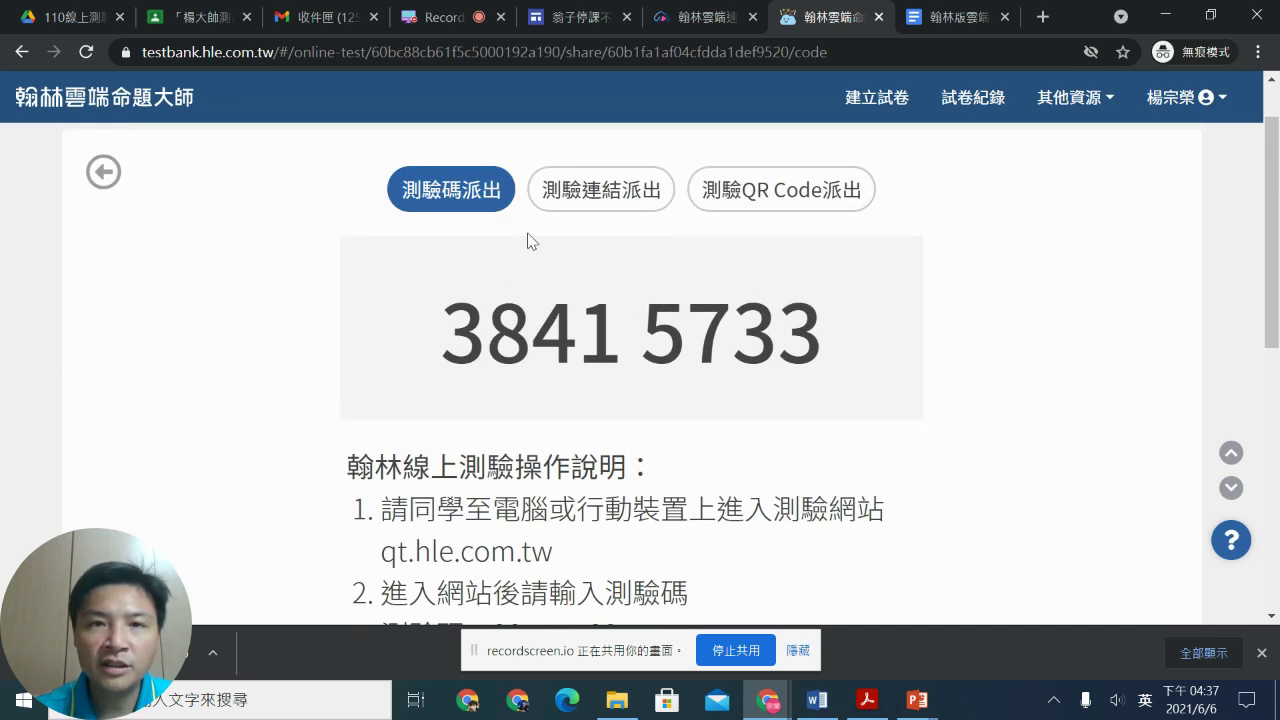
click(619, 200)
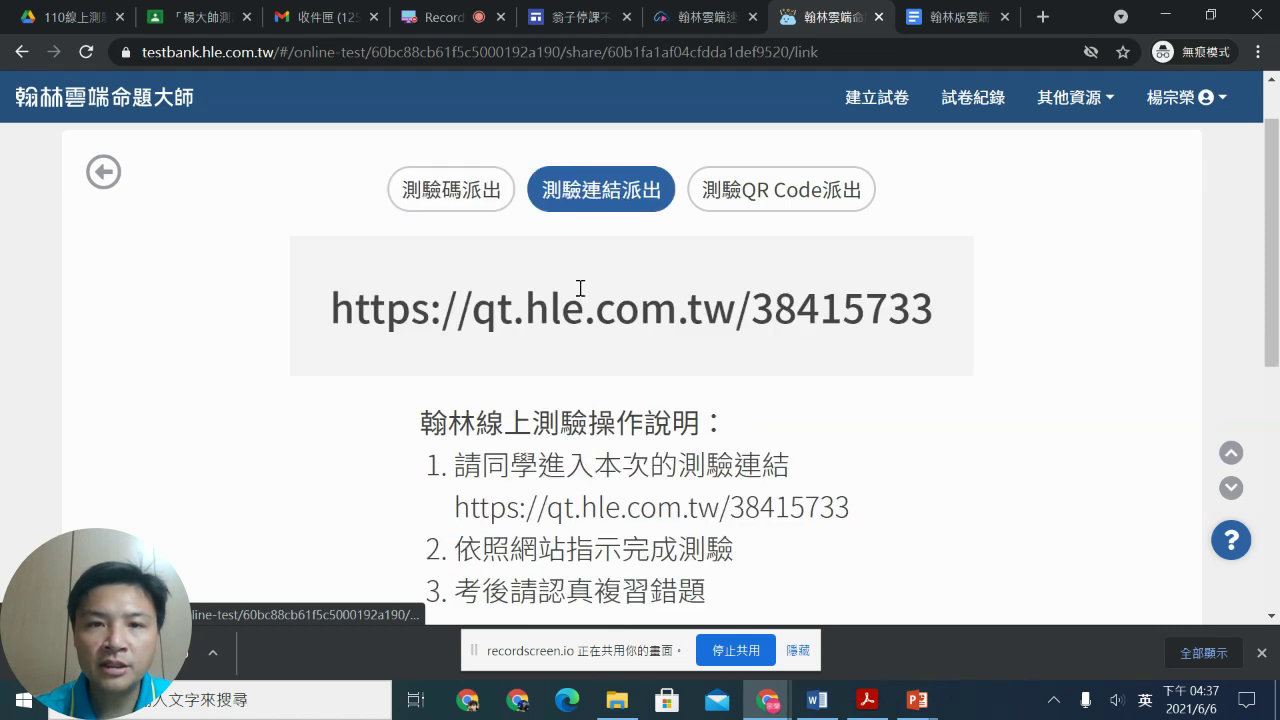
Step: Copy the test instructions with the link and return to the Classroom draft
scroll(572, 310, down, 1)
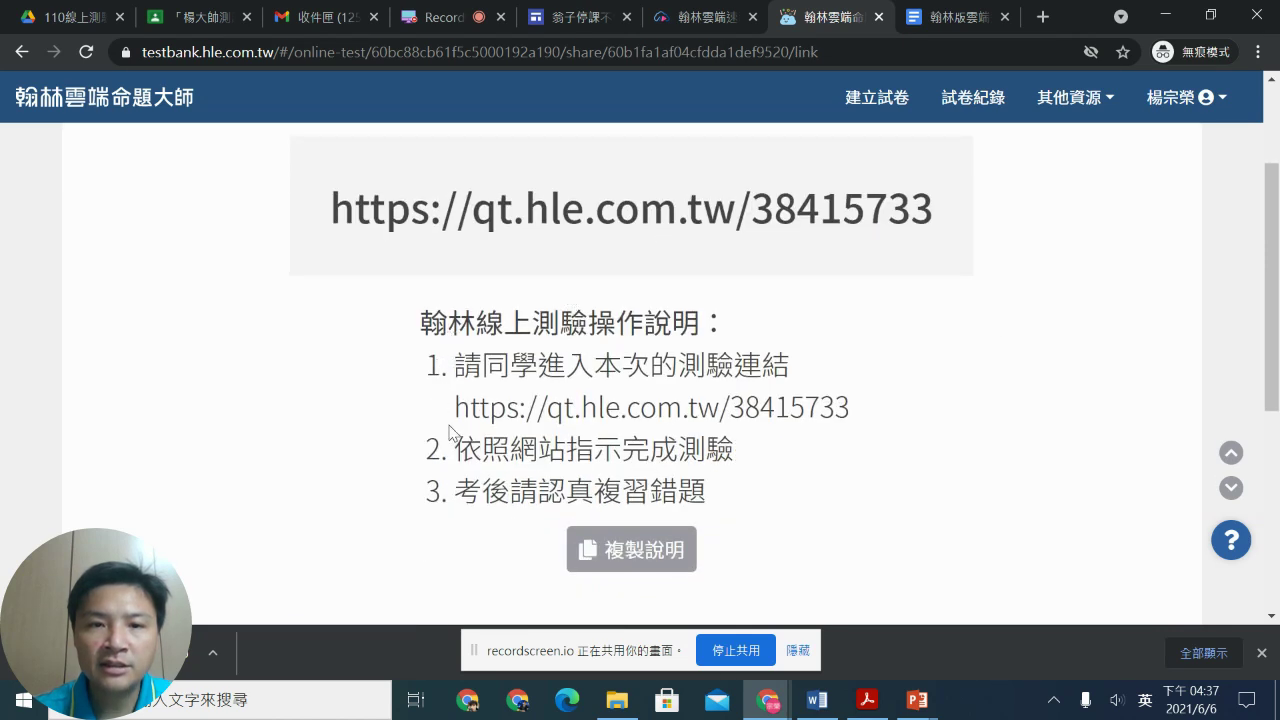
drag(453, 414, 846, 416)
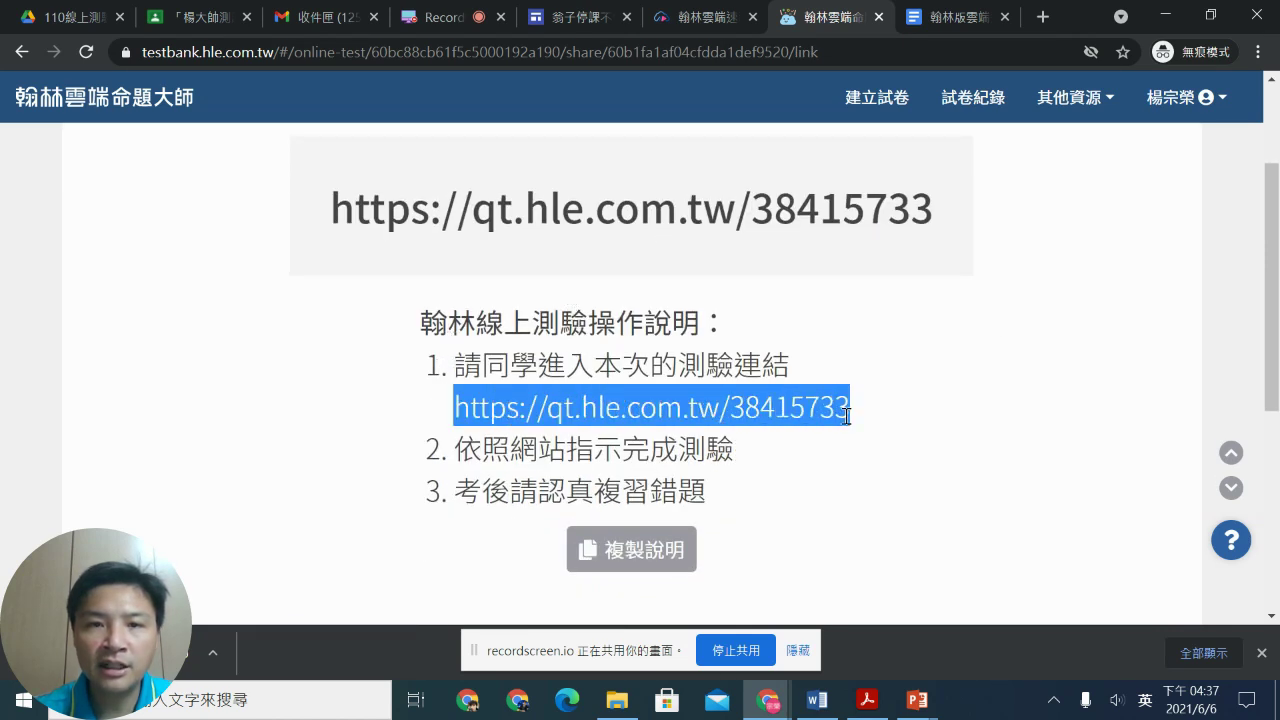
click(420, 319)
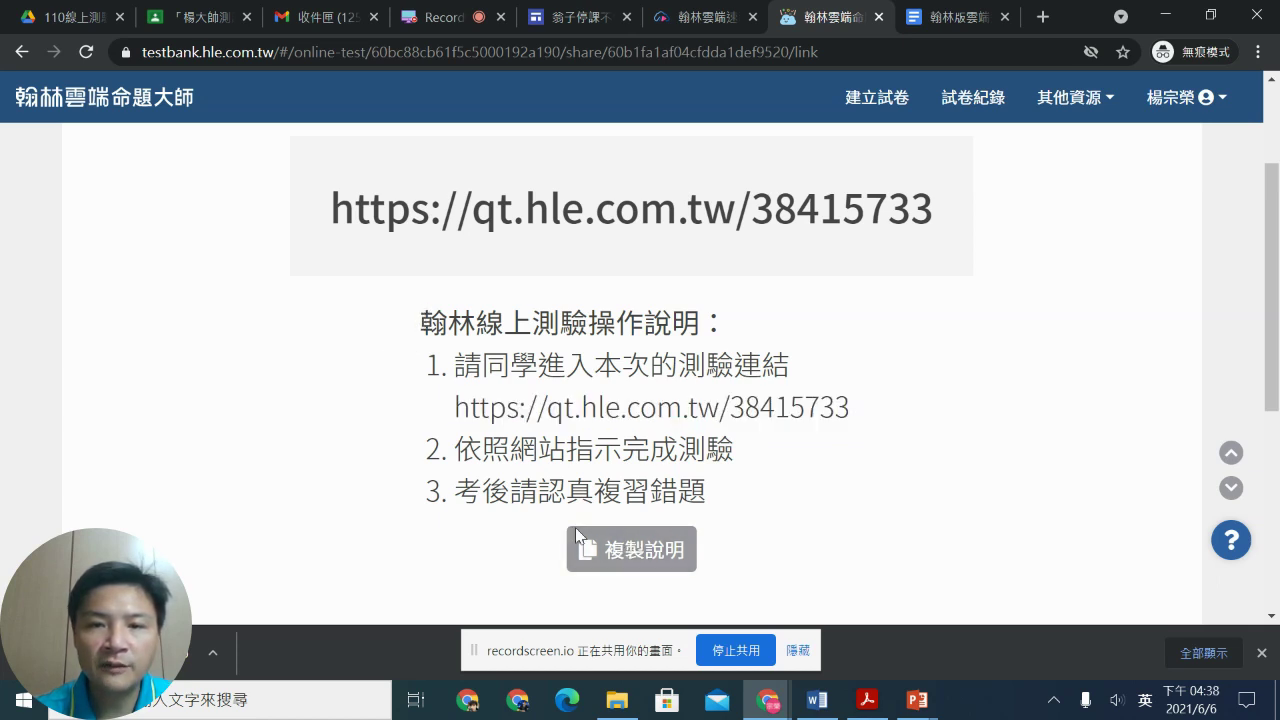
click(172, 20)
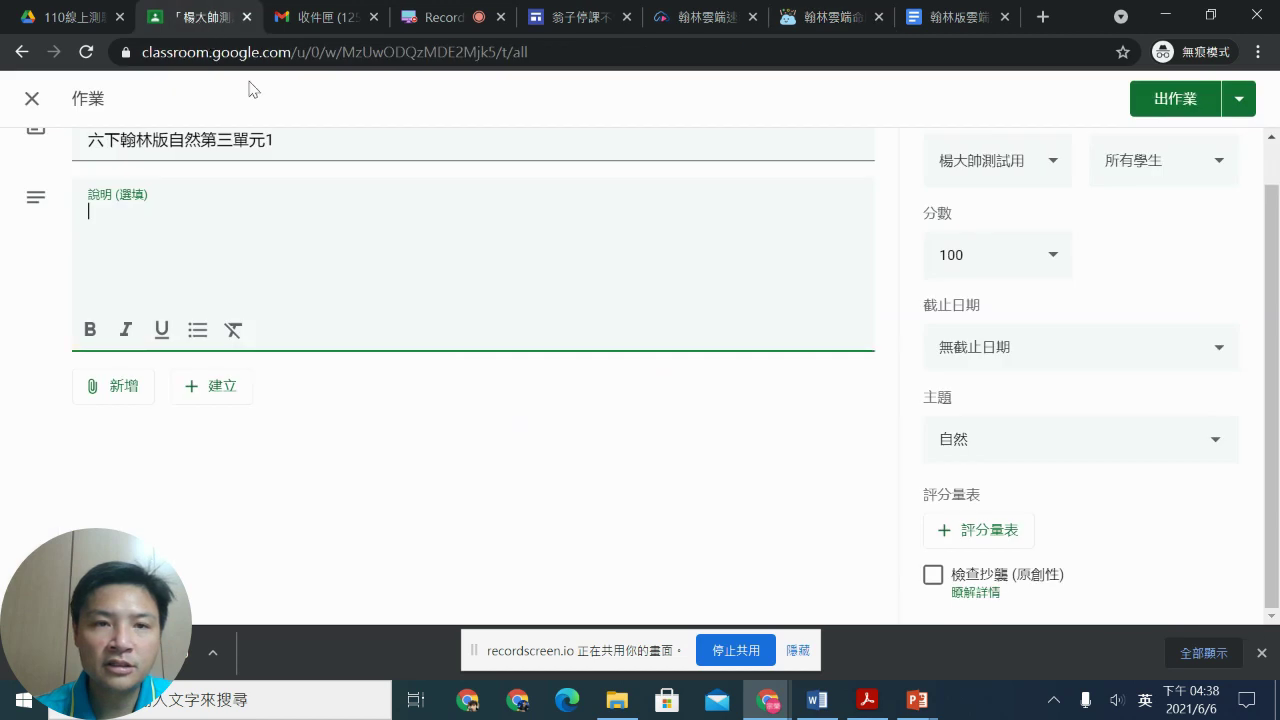
Step: Paste the quiz-link instructions into 說明 and post 六下翰林版自然第三單元1 to the class
right_click(182, 214)
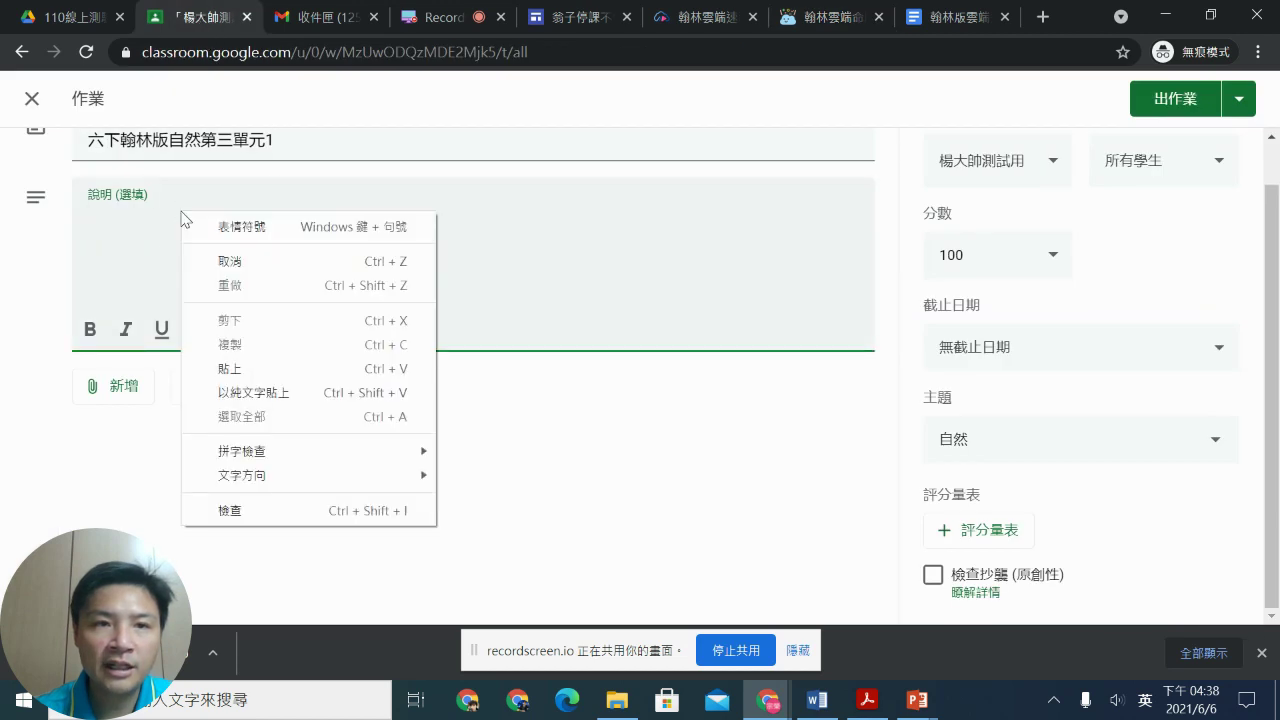
click(240, 369)
click(341, 267)
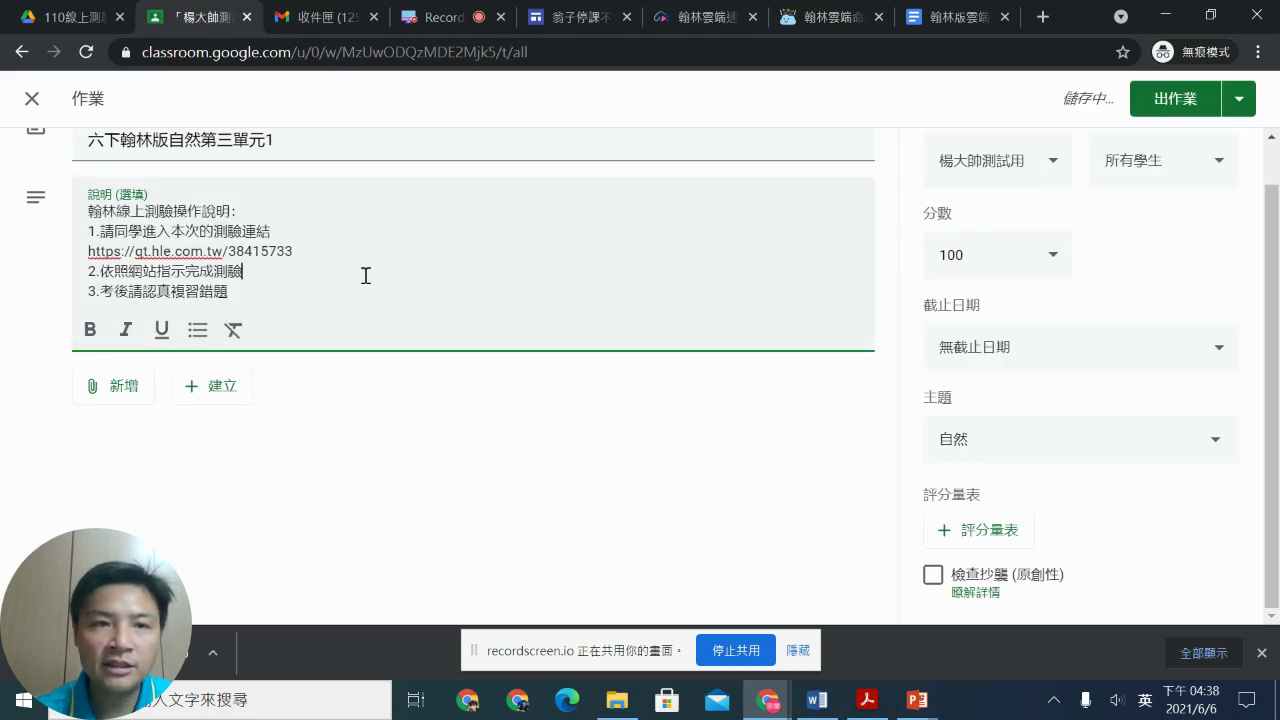
scroll(448, 264, up, 1)
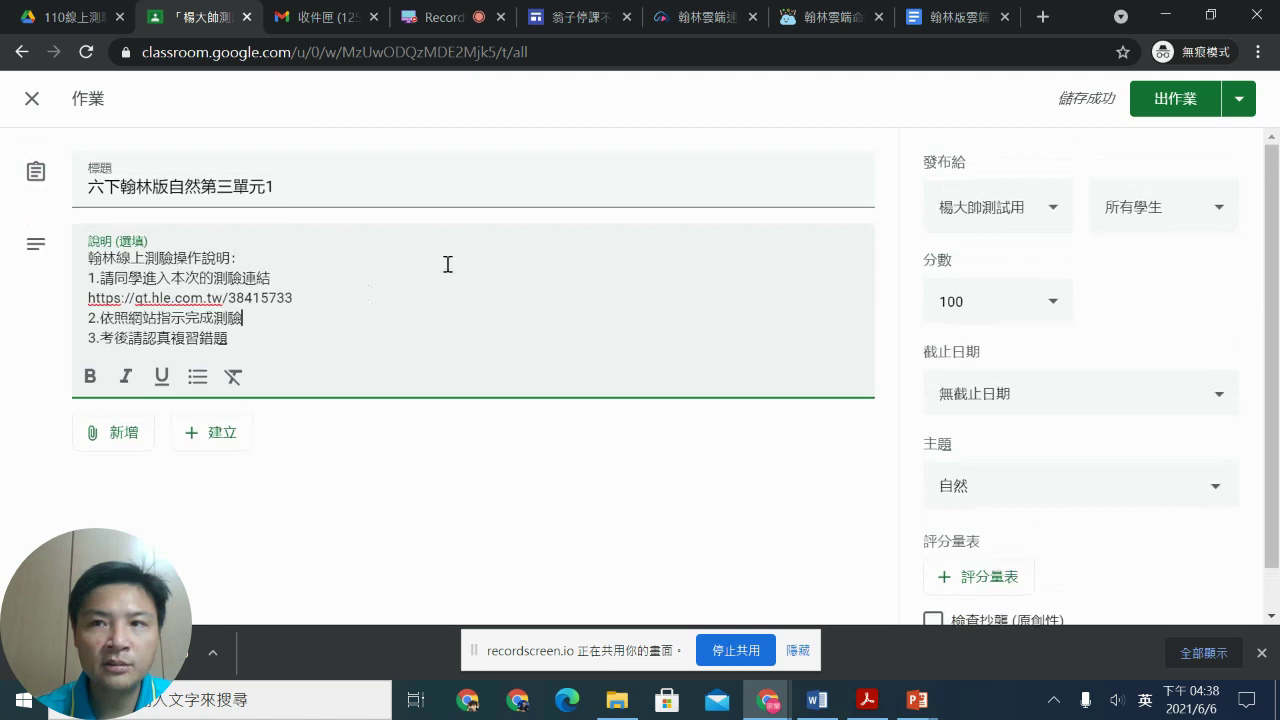
click(1189, 104)
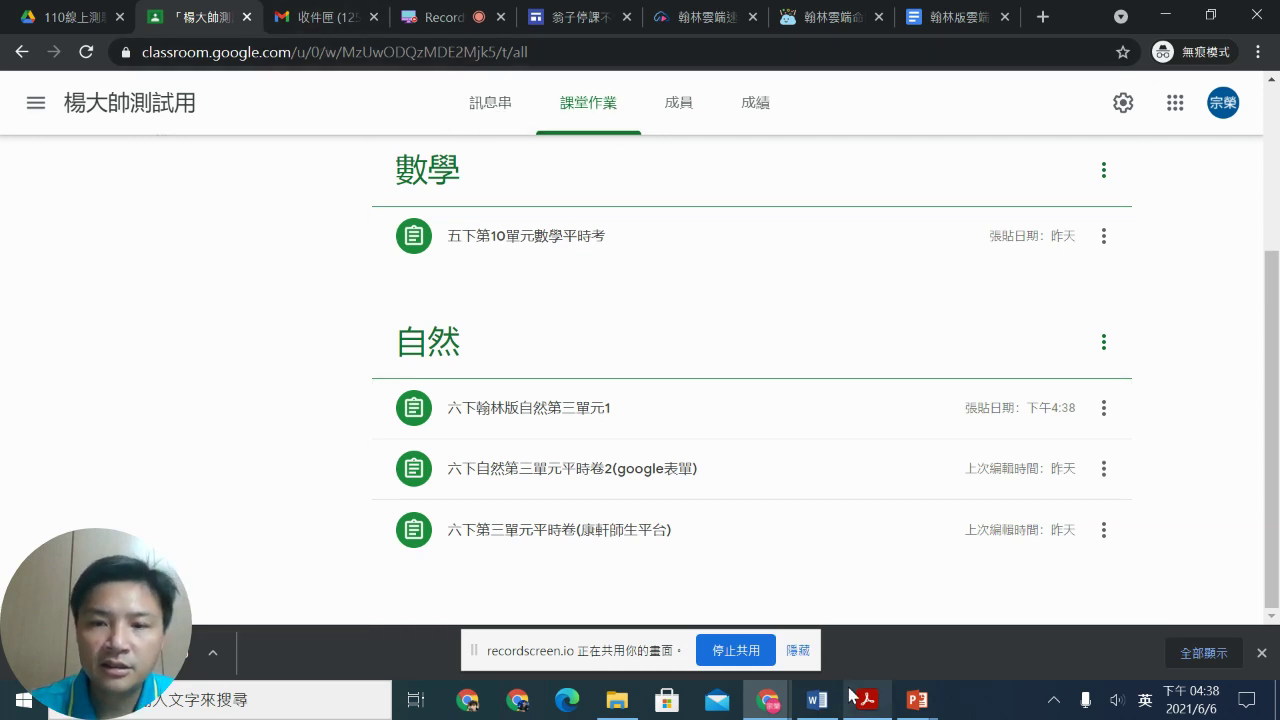
Step: Switch to the other Chrome window and close YouTube Studio
mouse_move(765, 702)
click(748, 566)
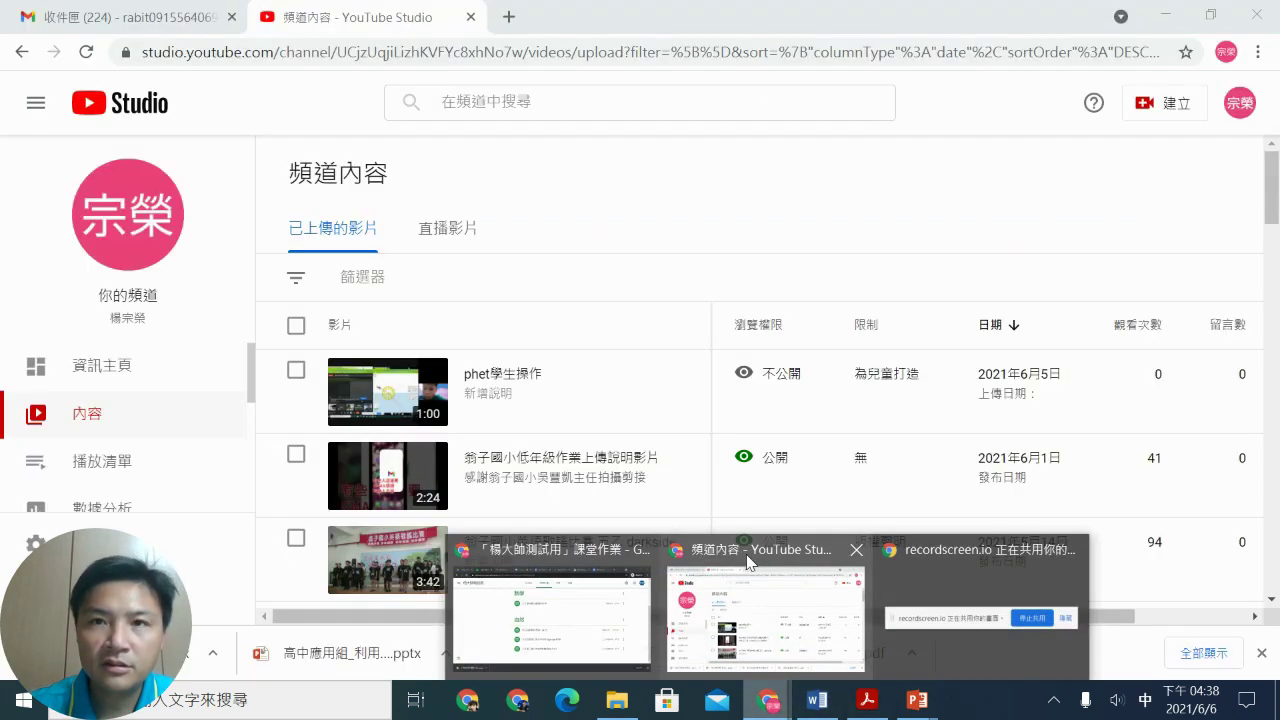
click(470, 17)
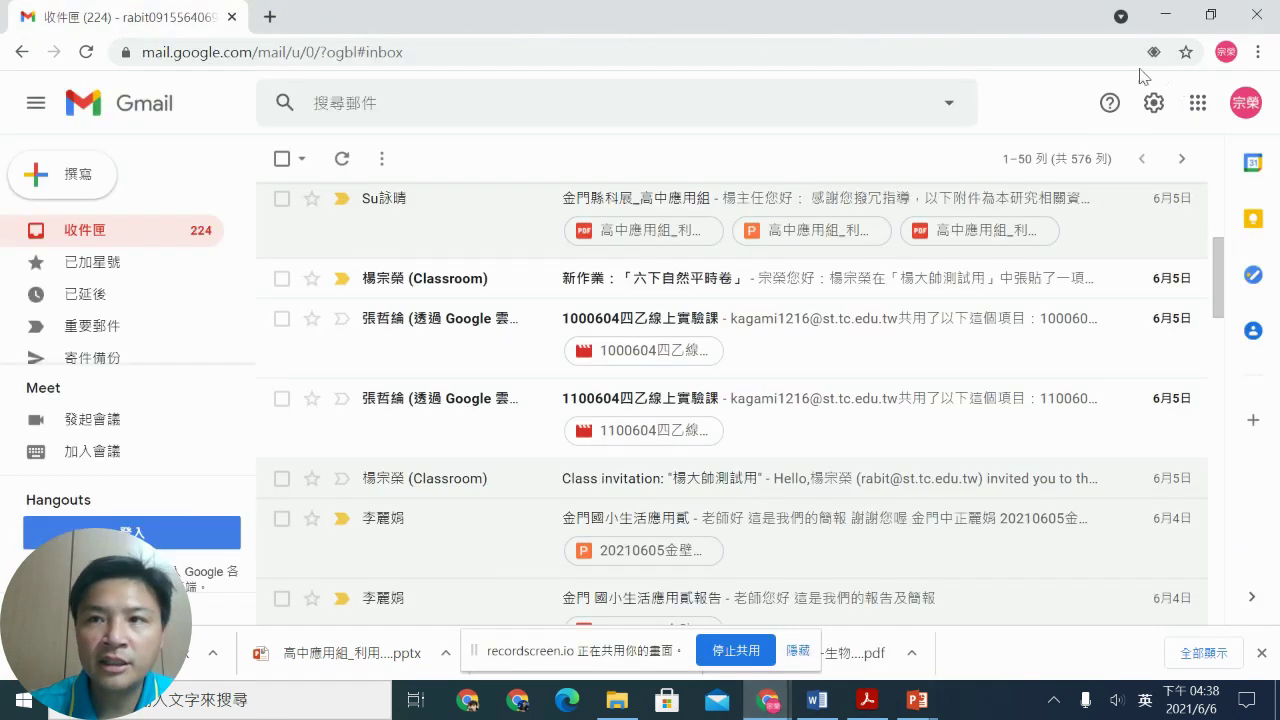
Step: Open Classroom from the apps grid and open the test class's 六下翰林版自然第三單元1 post
click(1205, 112)
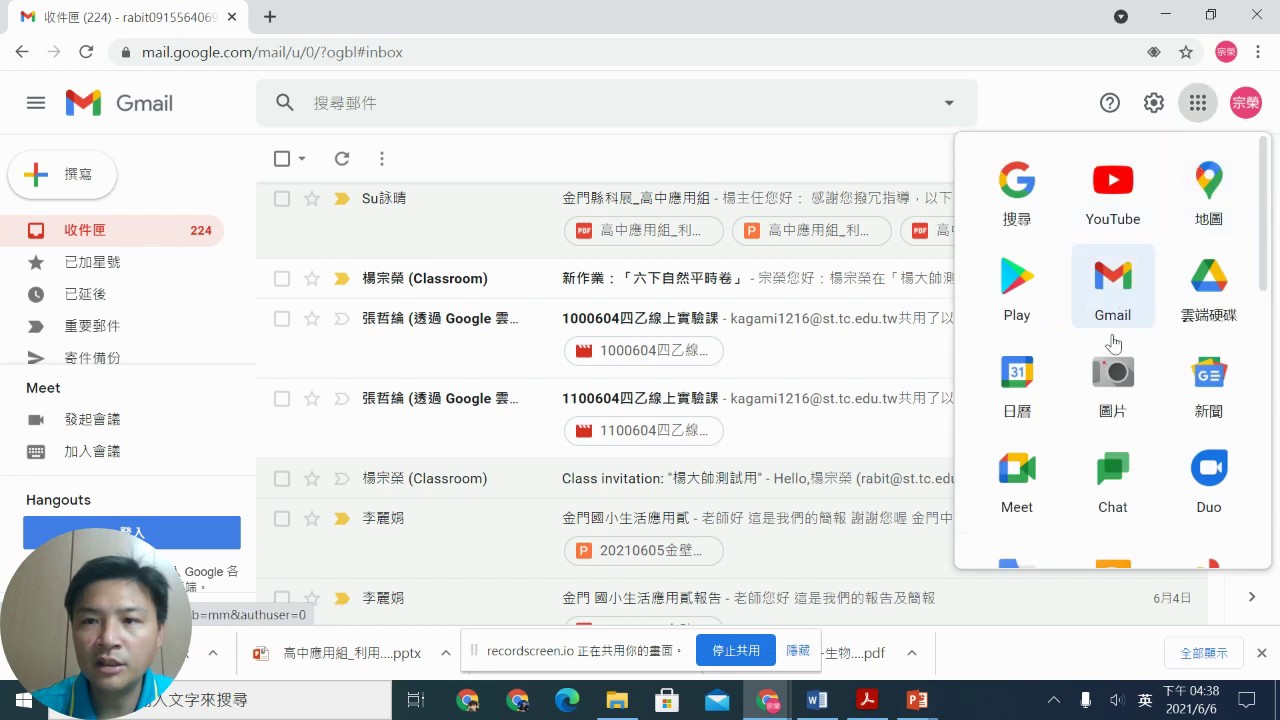
scroll(1048, 385, down, 1)
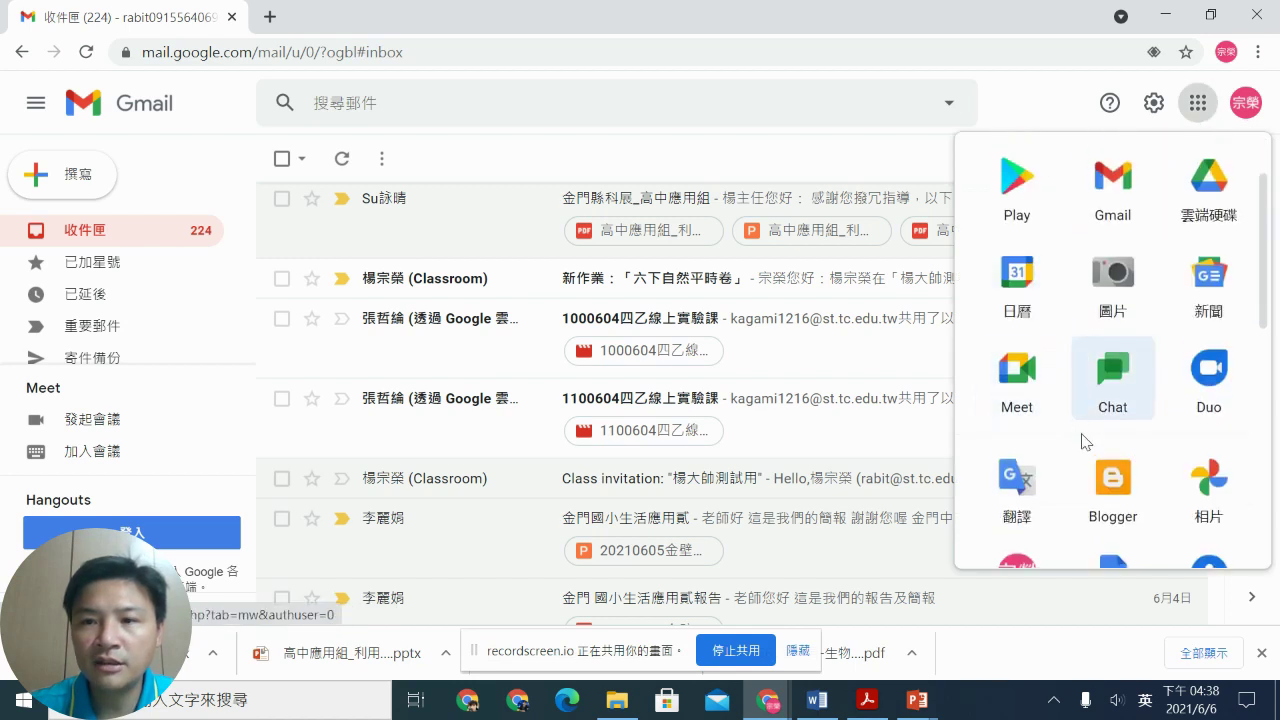
scroll(1104, 411, down, 2)
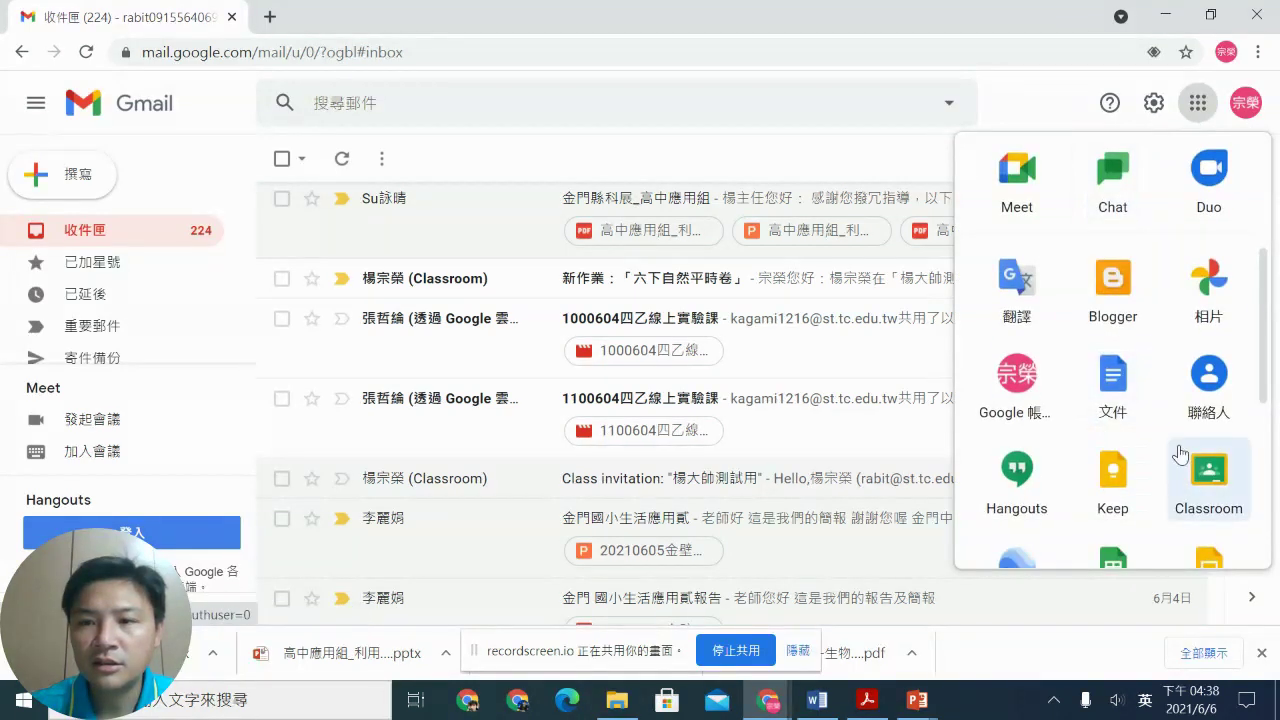
click(1190, 458)
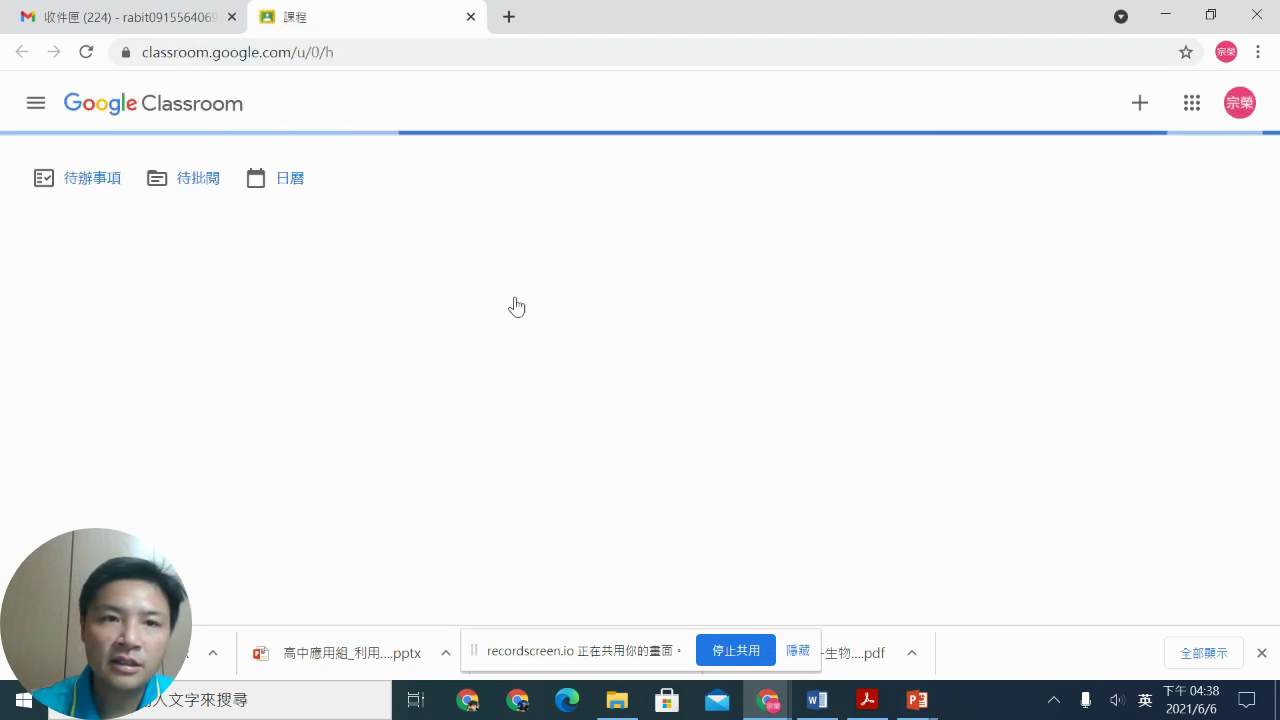
click(128, 240)
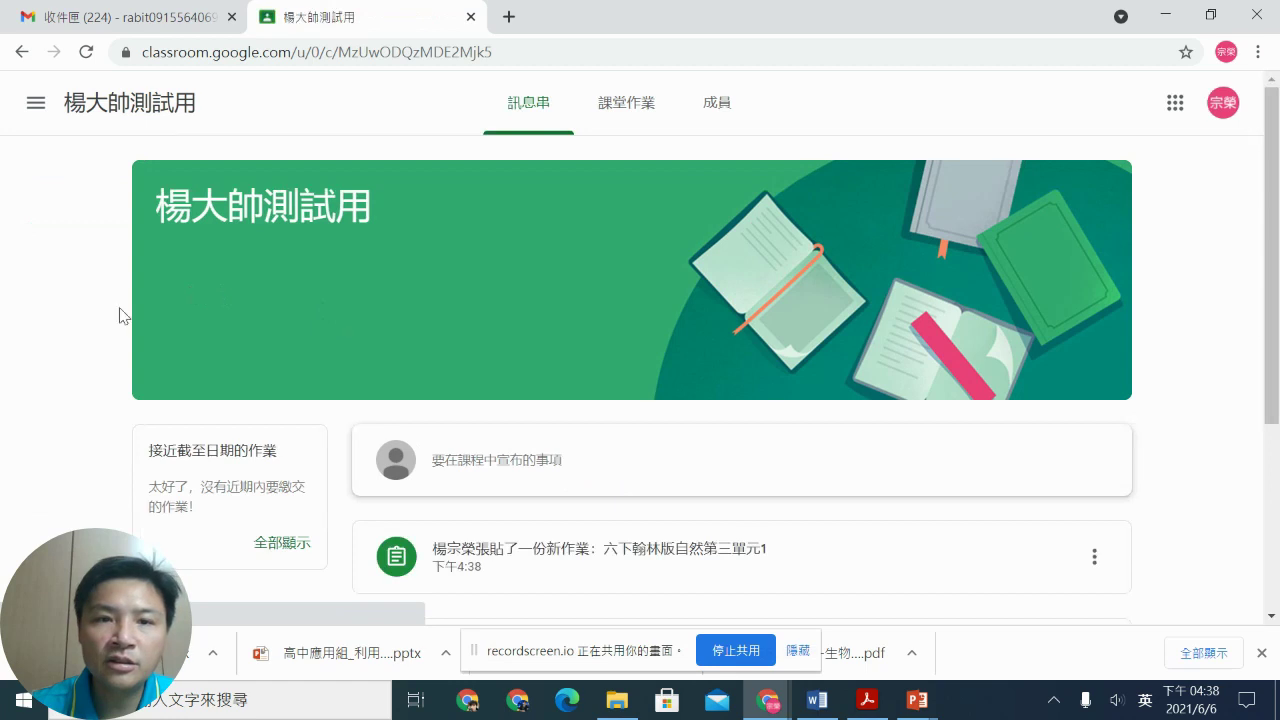
scroll(479, 250, down, 3)
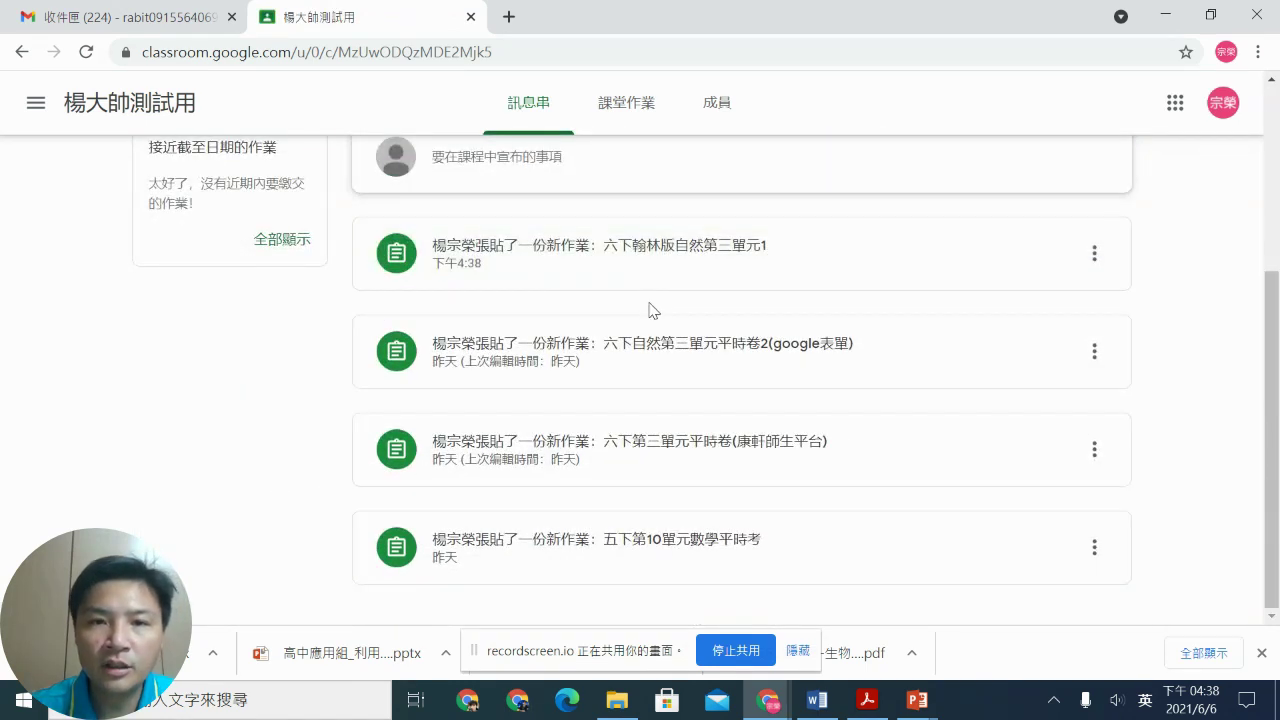
click(645, 256)
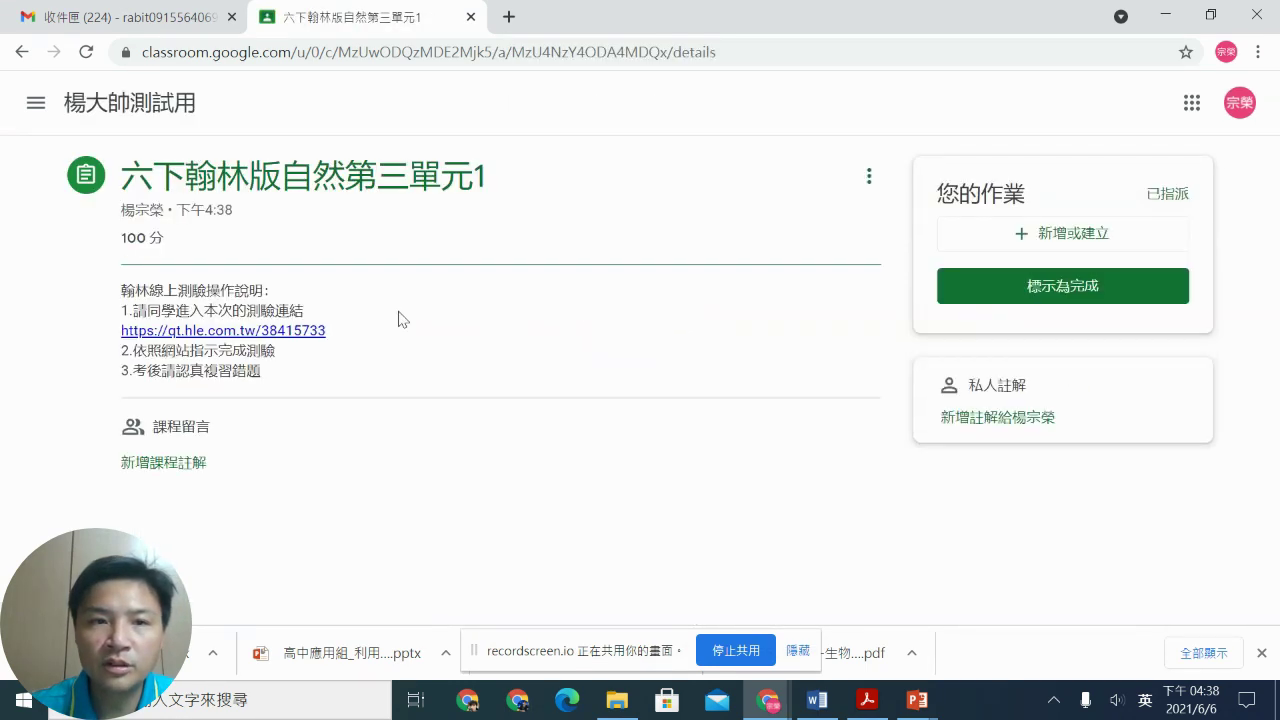
Step: Open the quiz link, enter the student's name and seat number 31, confirm, and start
click(316, 332)
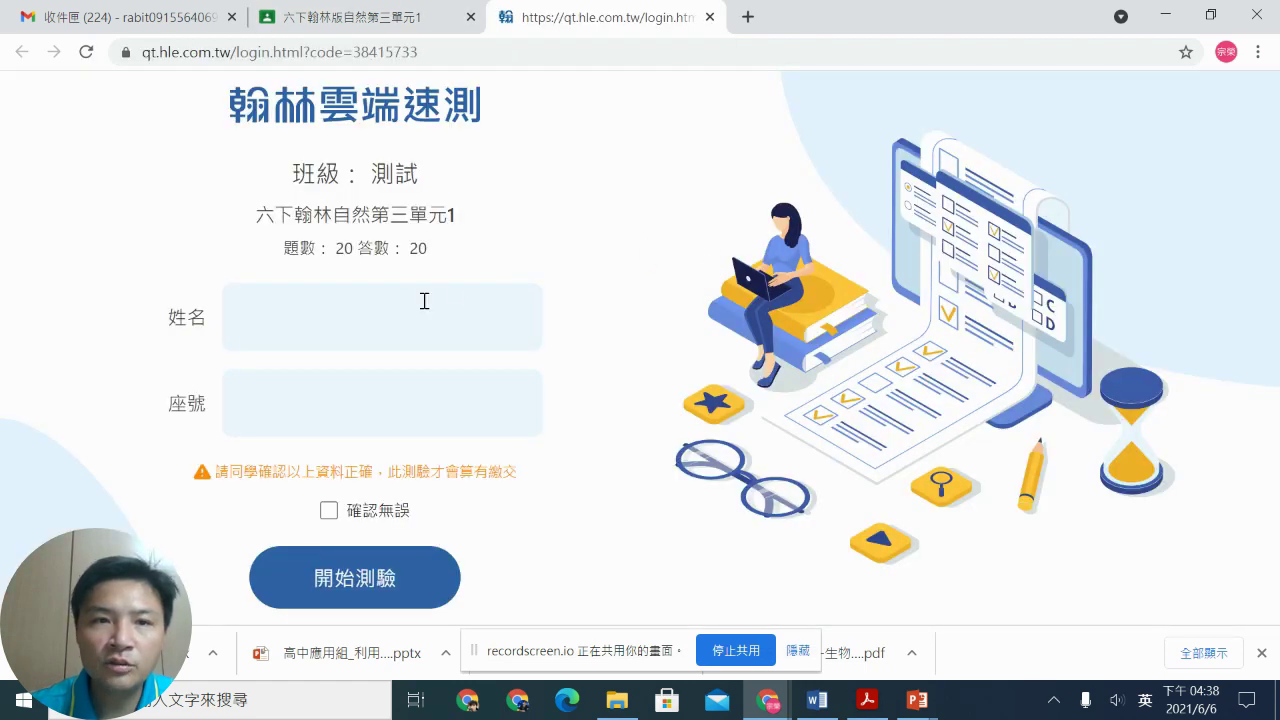
click(417, 311)
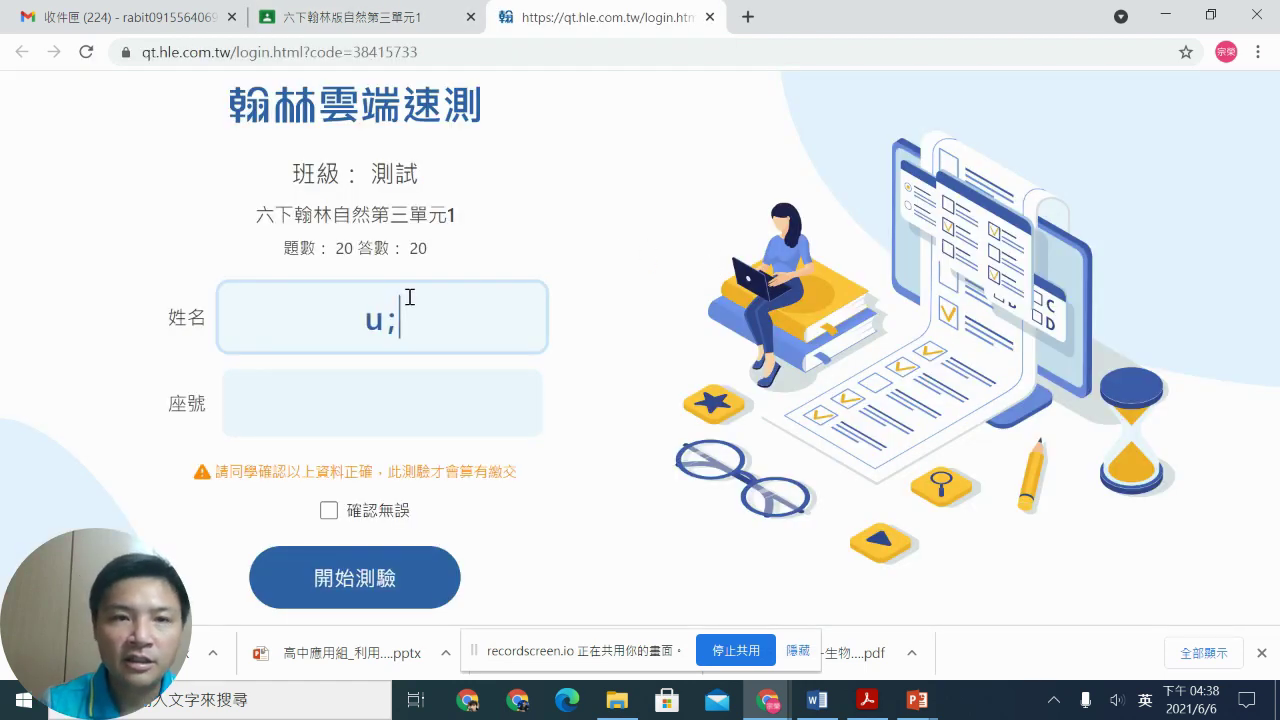
text(y94vu84m3)
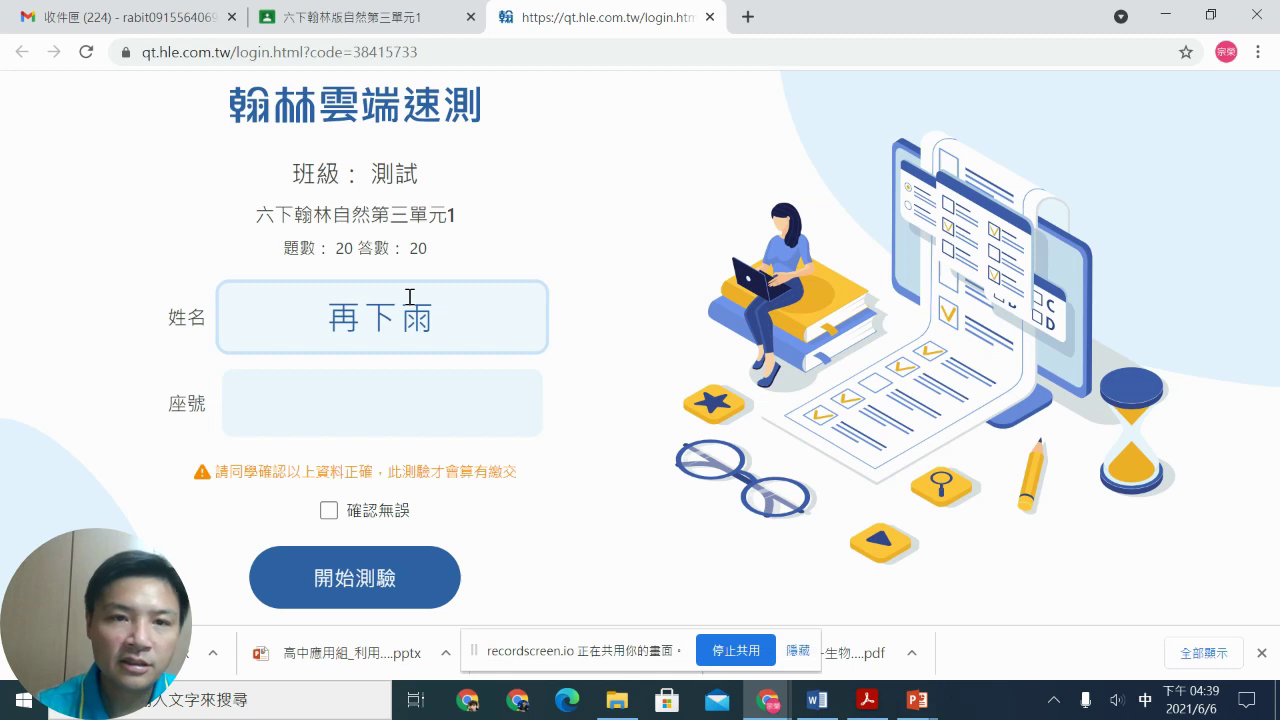
click(396, 383)
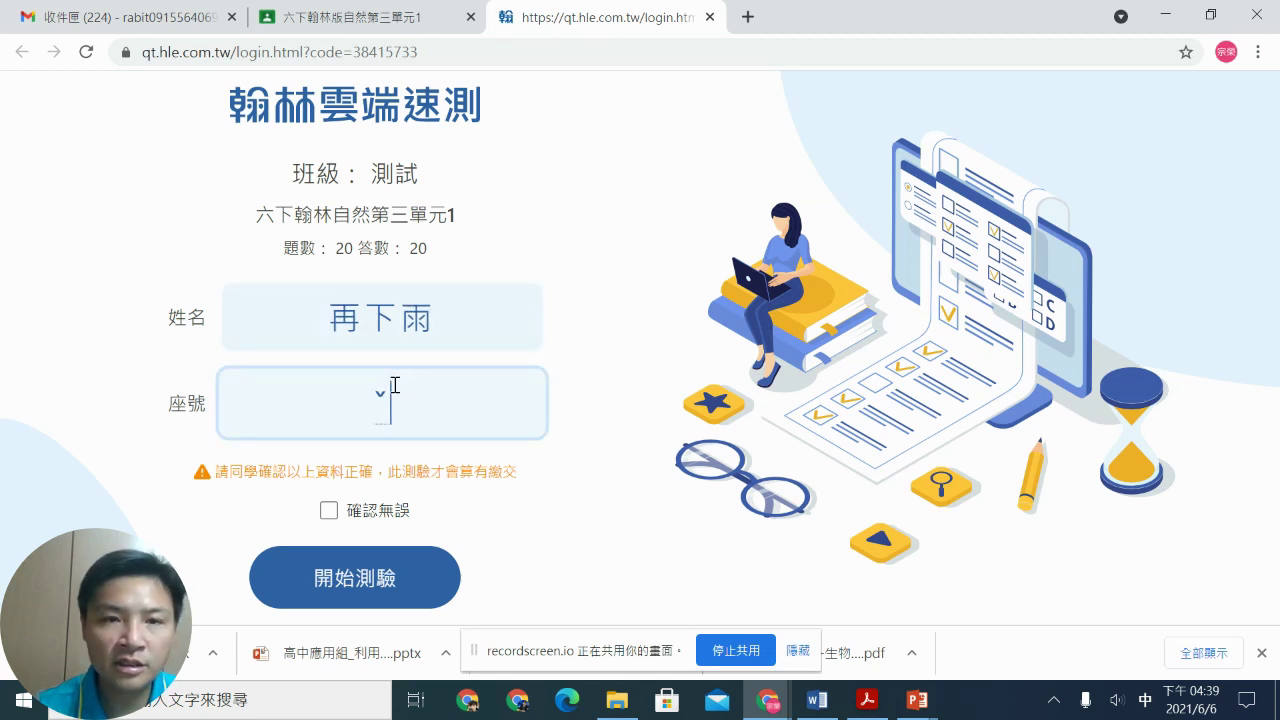
text(331)
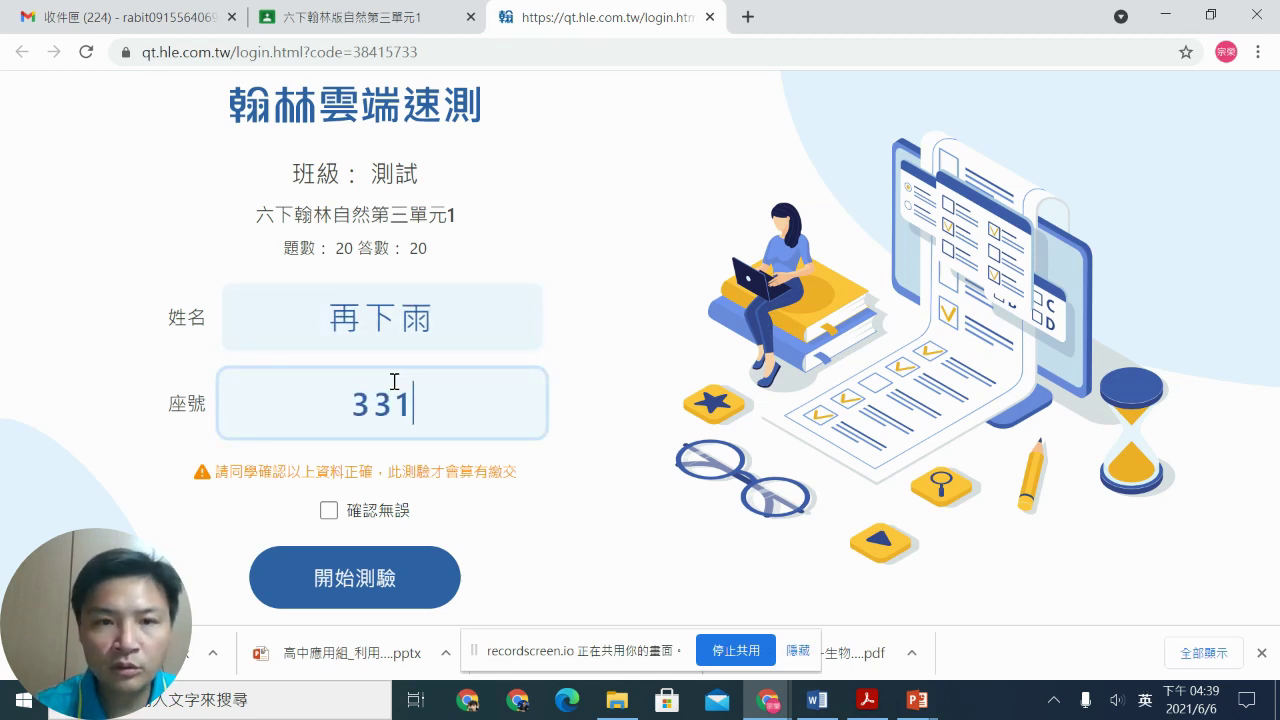
text(3)
key(BackSpace)
key(BackSpace)
key(BackSpace)
text(1)
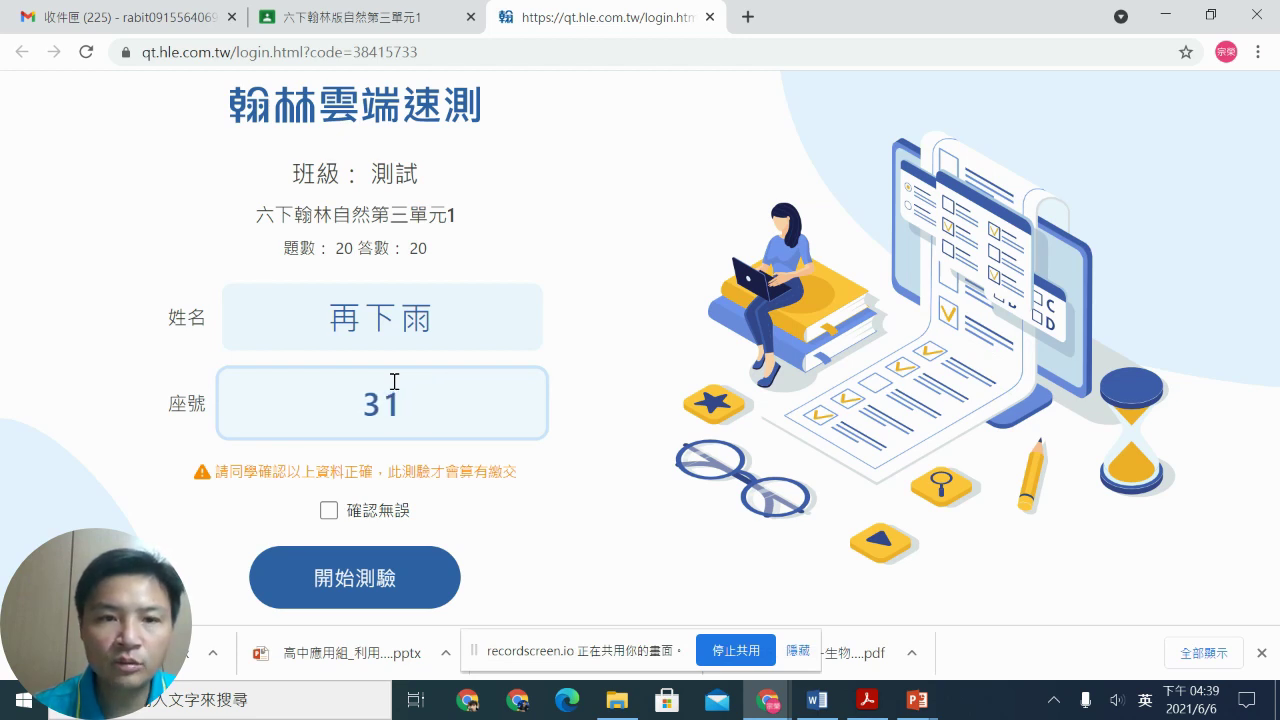
click(329, 511)
click(357, 584)
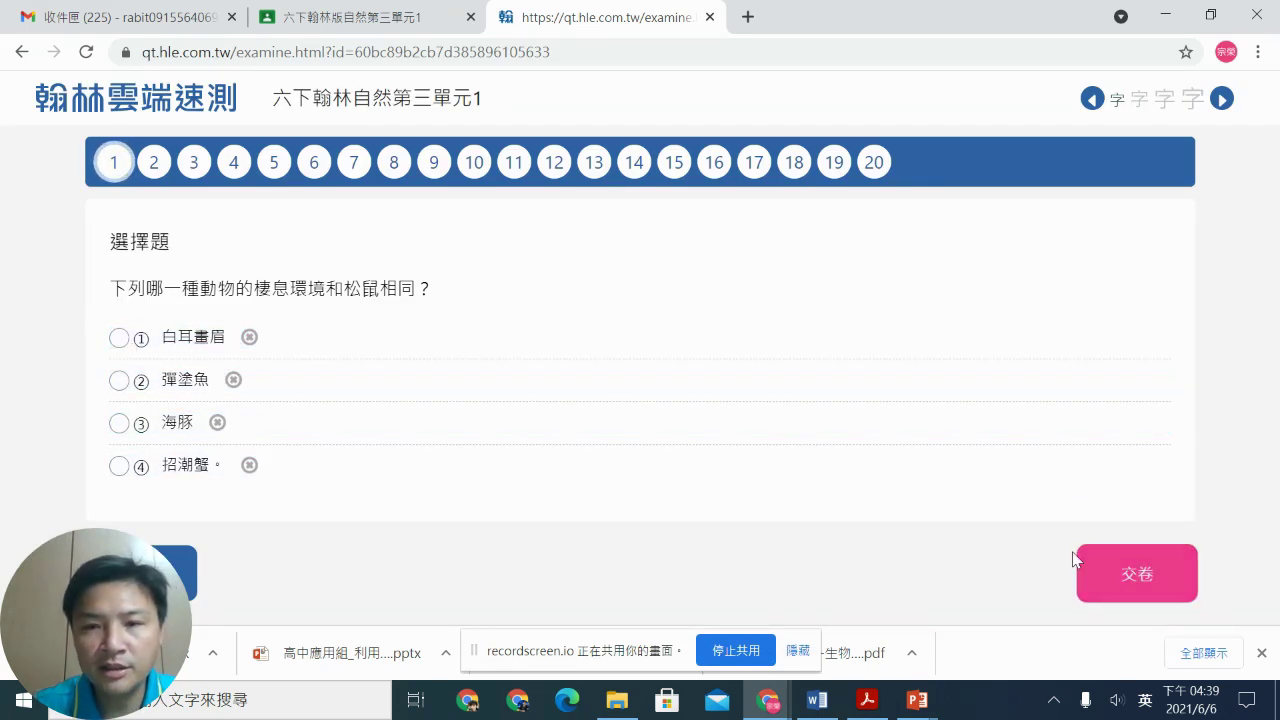
Step: Answer questions 1–8 (白耳畫眉, 溼地, 稀有種, 玉山杜鵑, …, 草原), skipping question 7
click(119, 340)
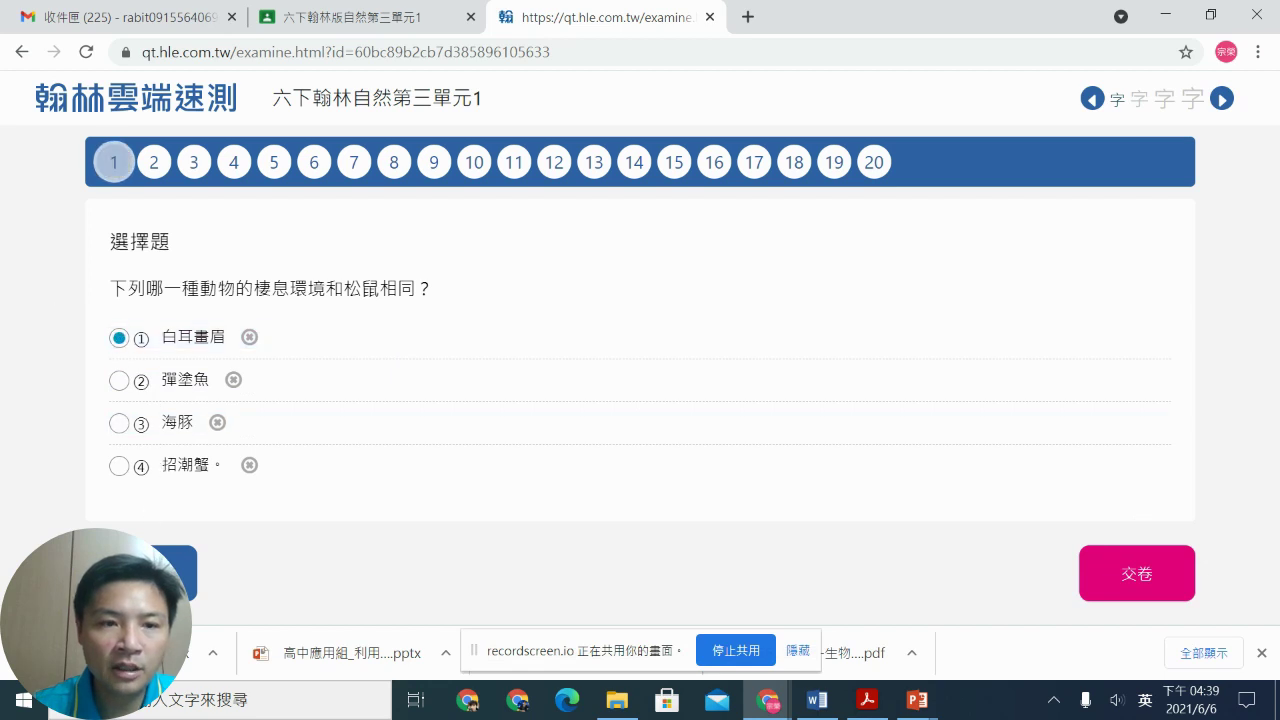
click(119, 384)
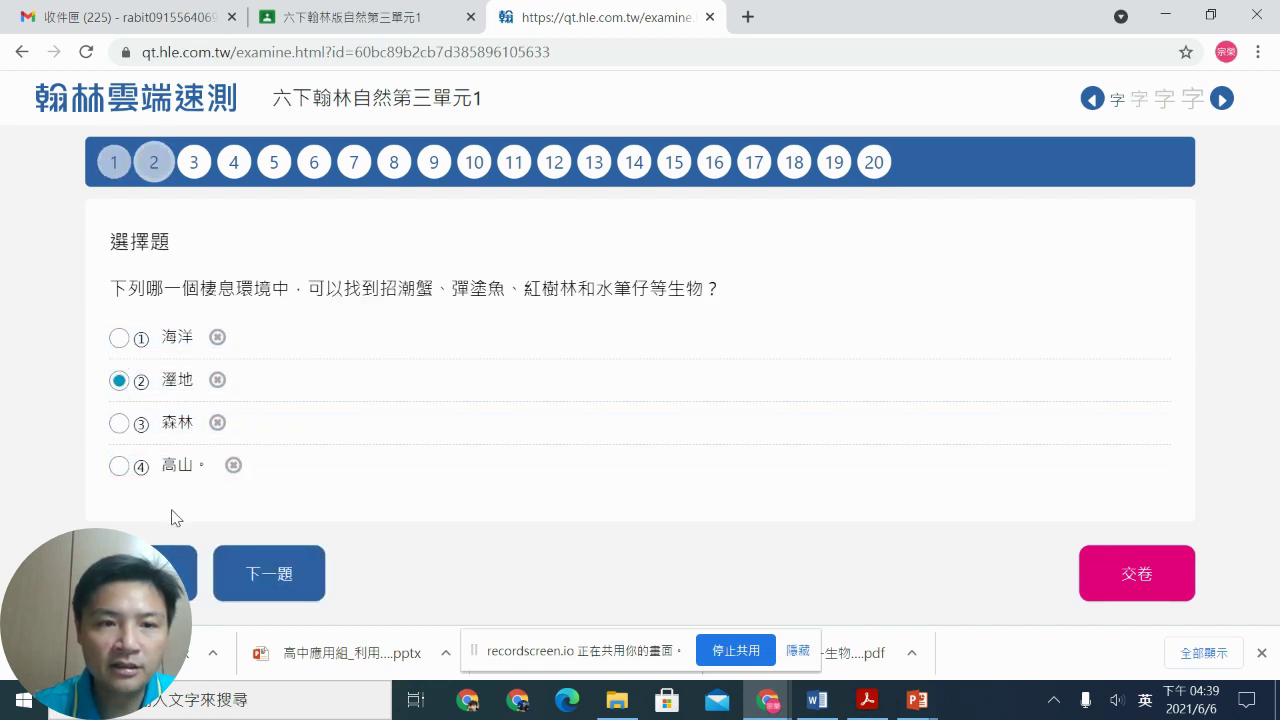
click(119, 381)
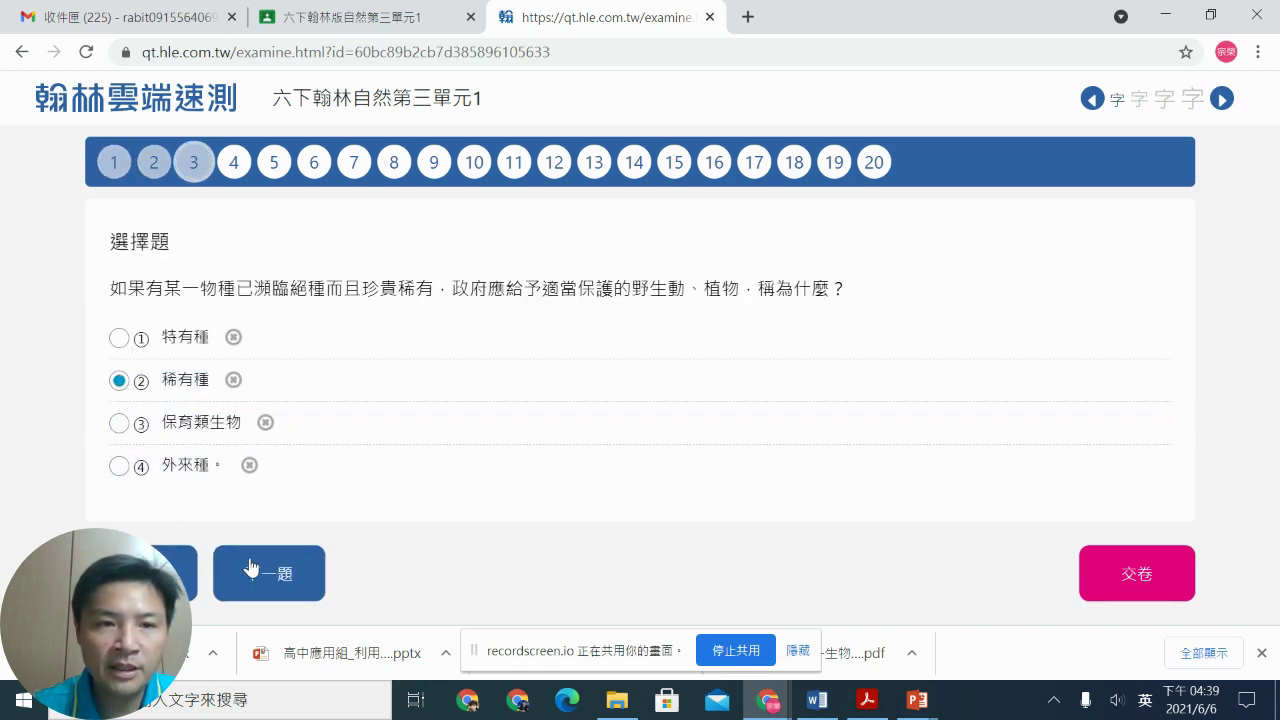
drag(120, 380, 245, 381)
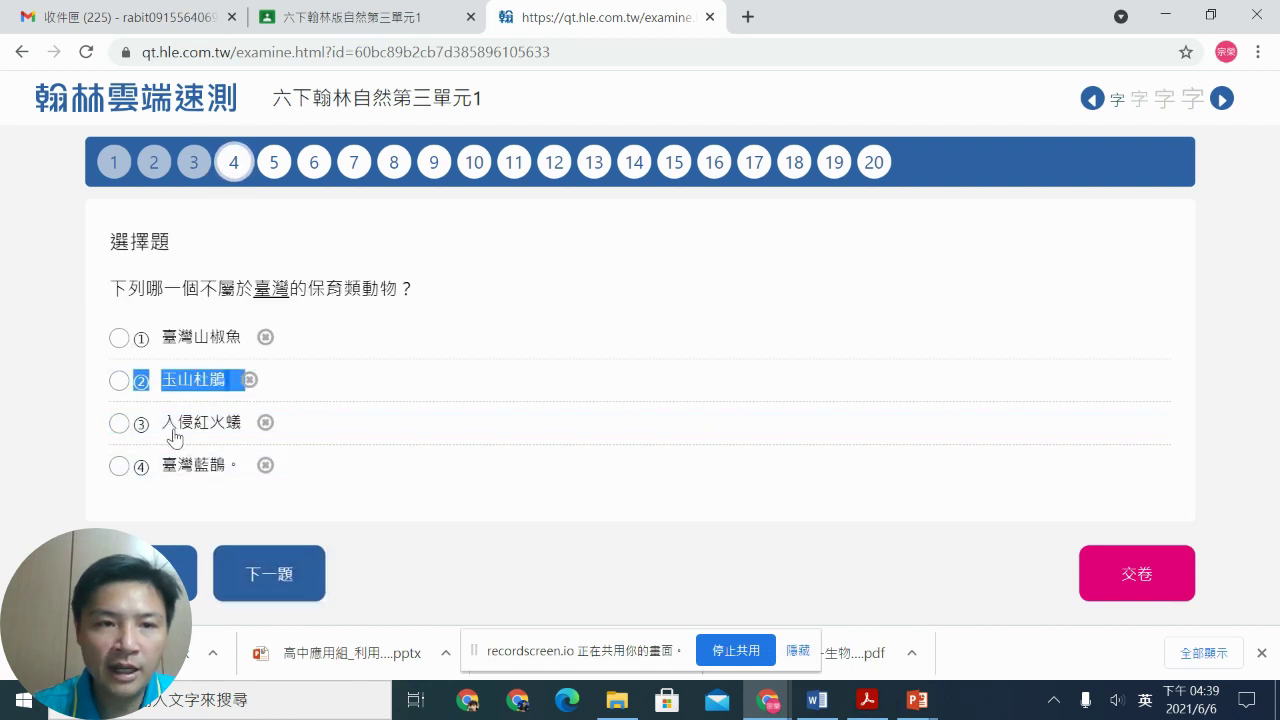
click(119, 381)
click(287, 585)
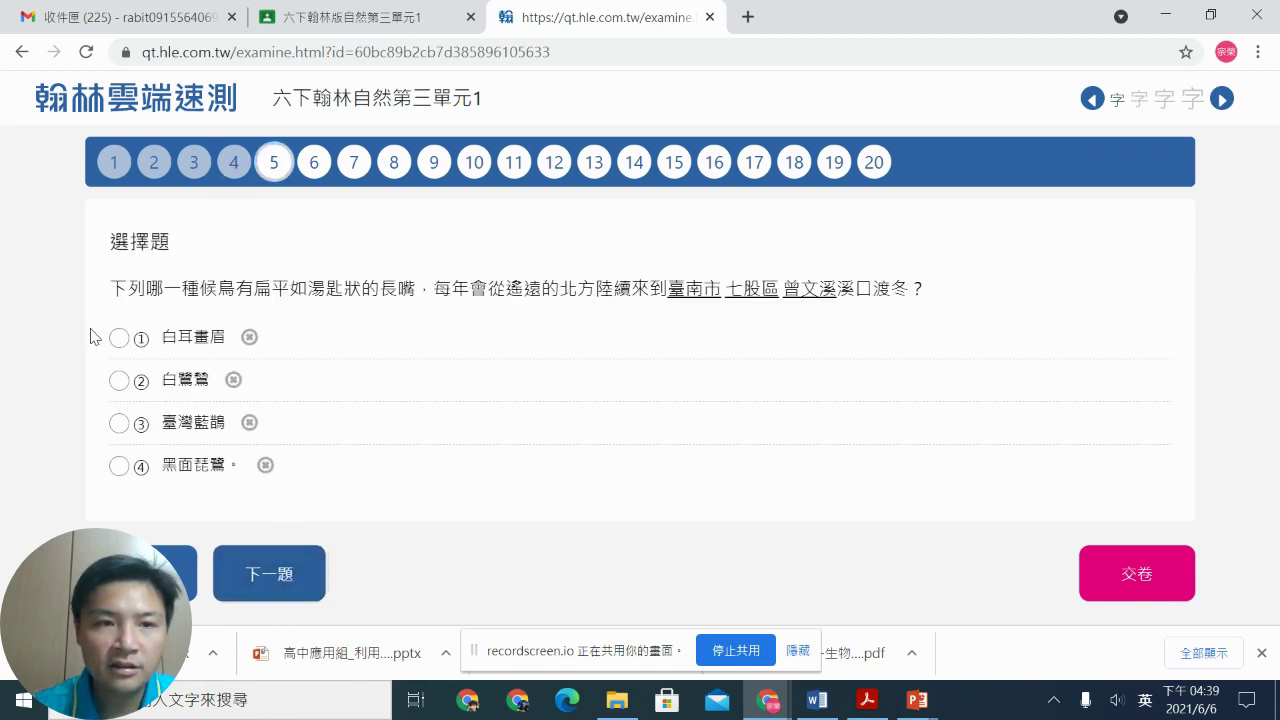
click(119, 338)
click(268, 575)
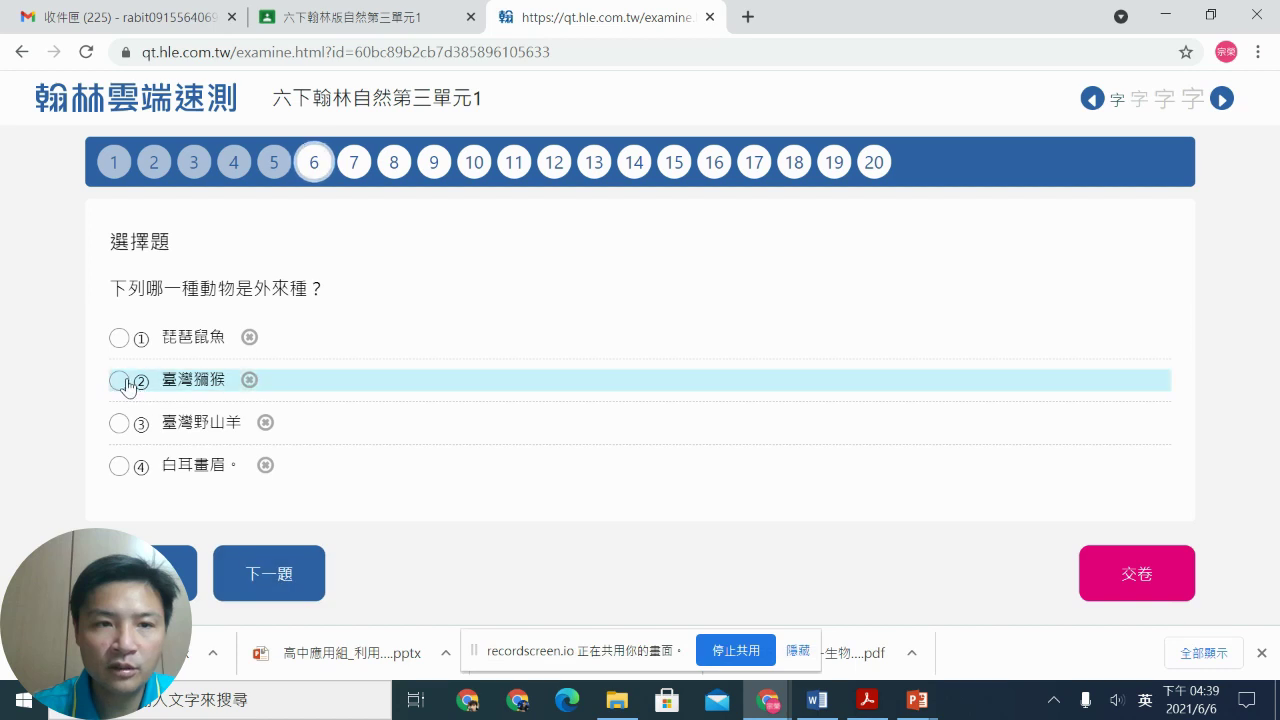
click(119, 381)
click(268, 574)
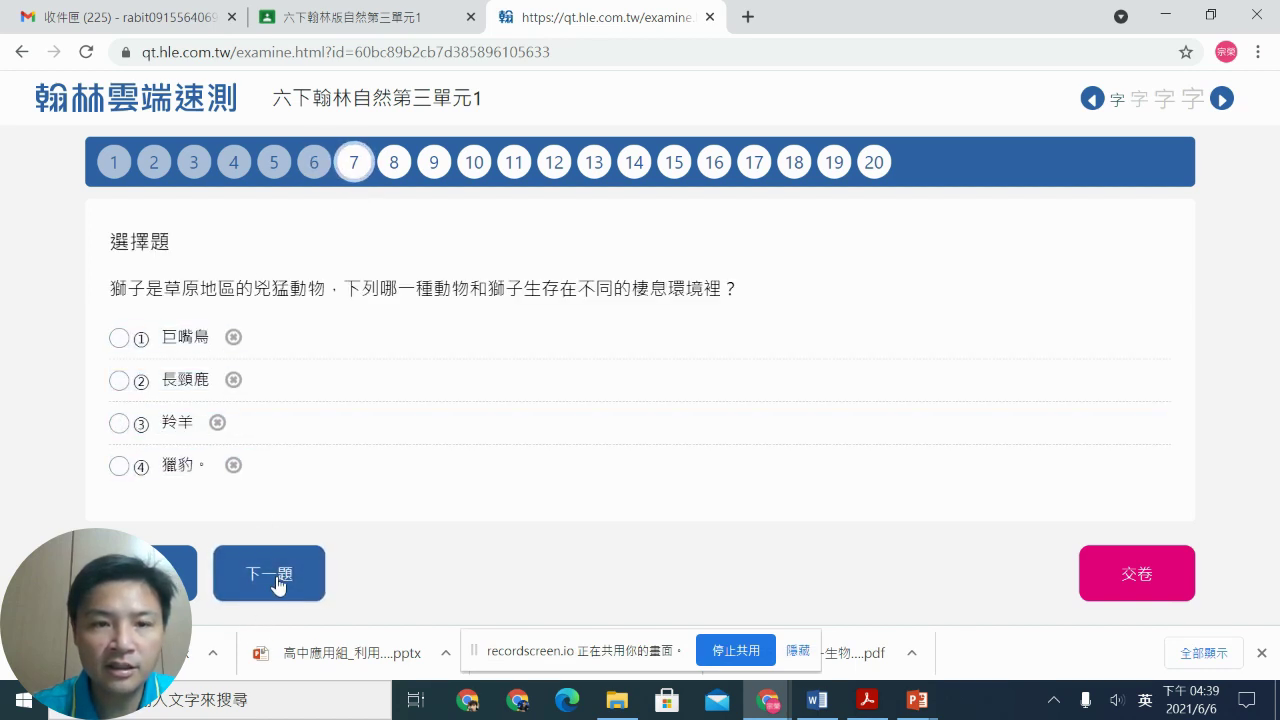
click(270, 573)
click(120, 340)
click(266, 552)
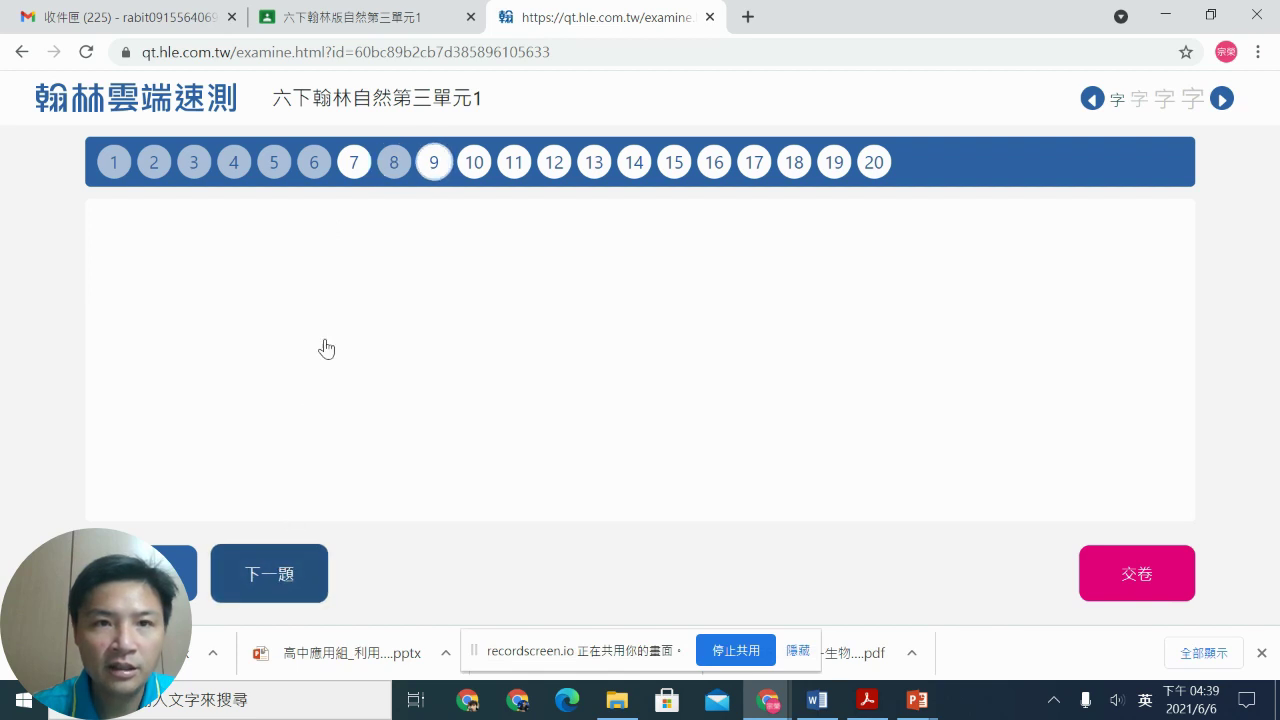
Step: Go back and answer skipped question 7 with 長頸鹿 and question 9 with 散熱
click(355, 165)
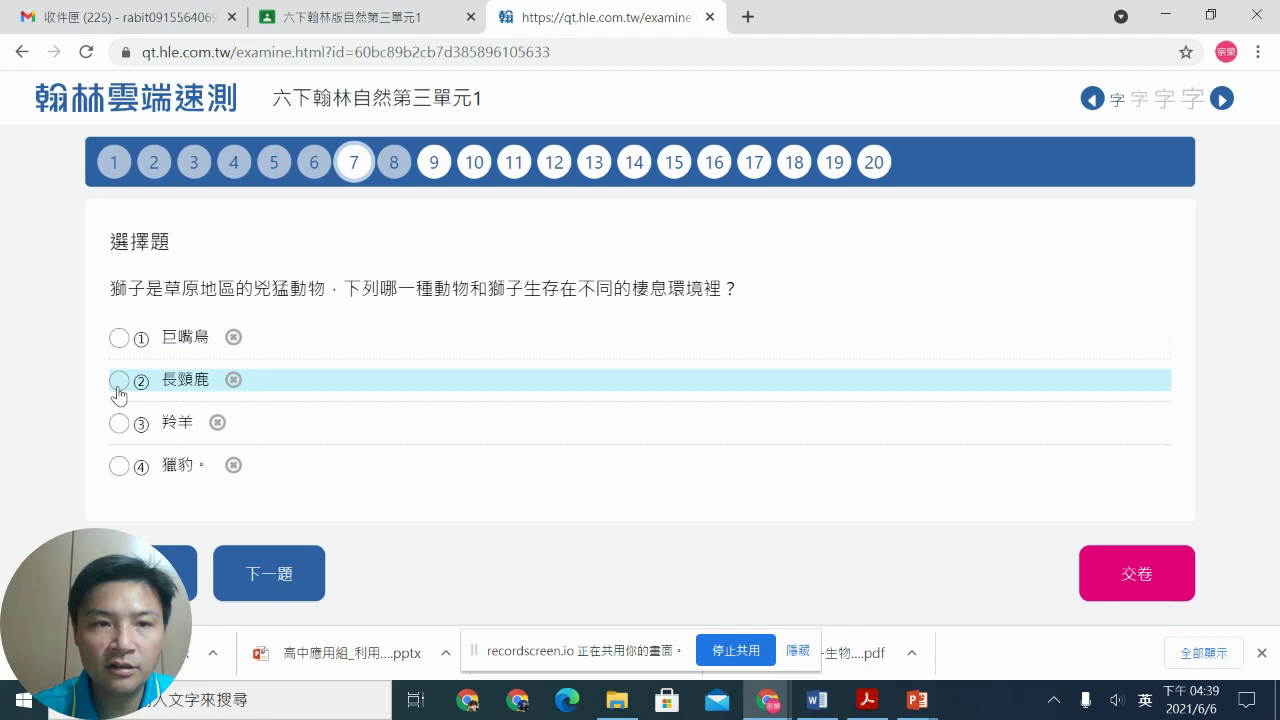
click(118, 382)
click(263, 571)
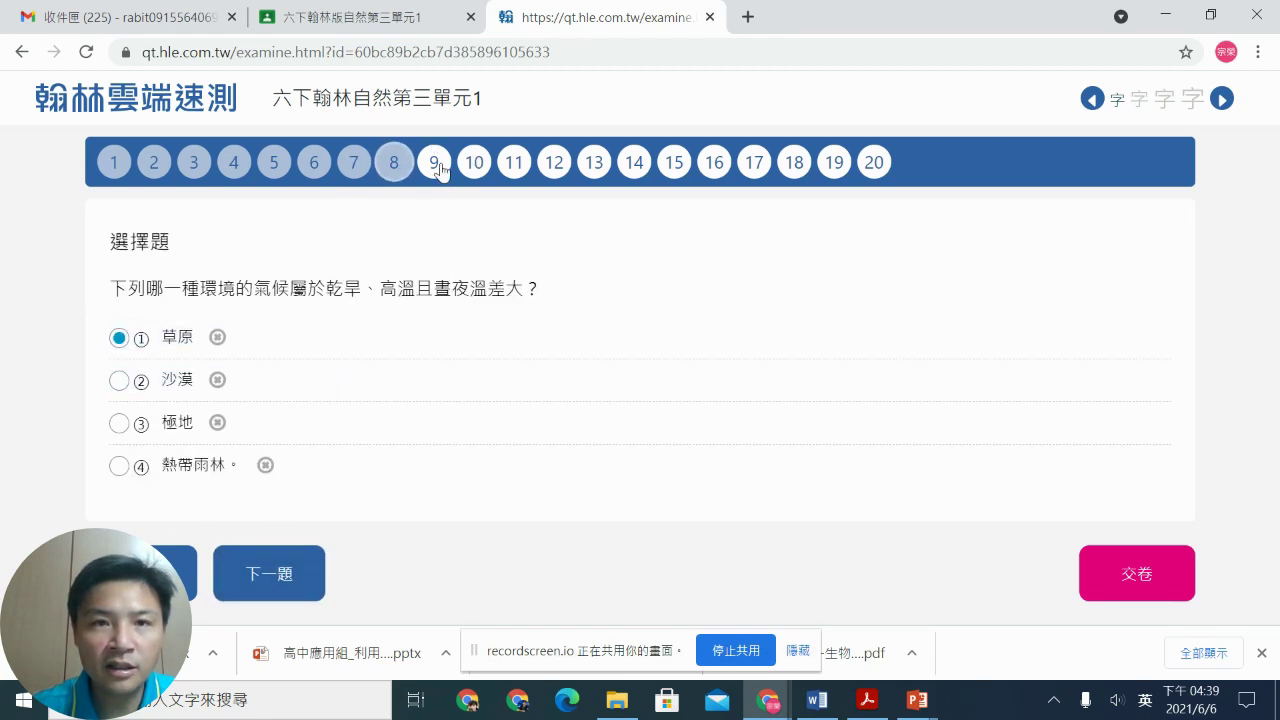
click(432, 162)
click(262, 572)
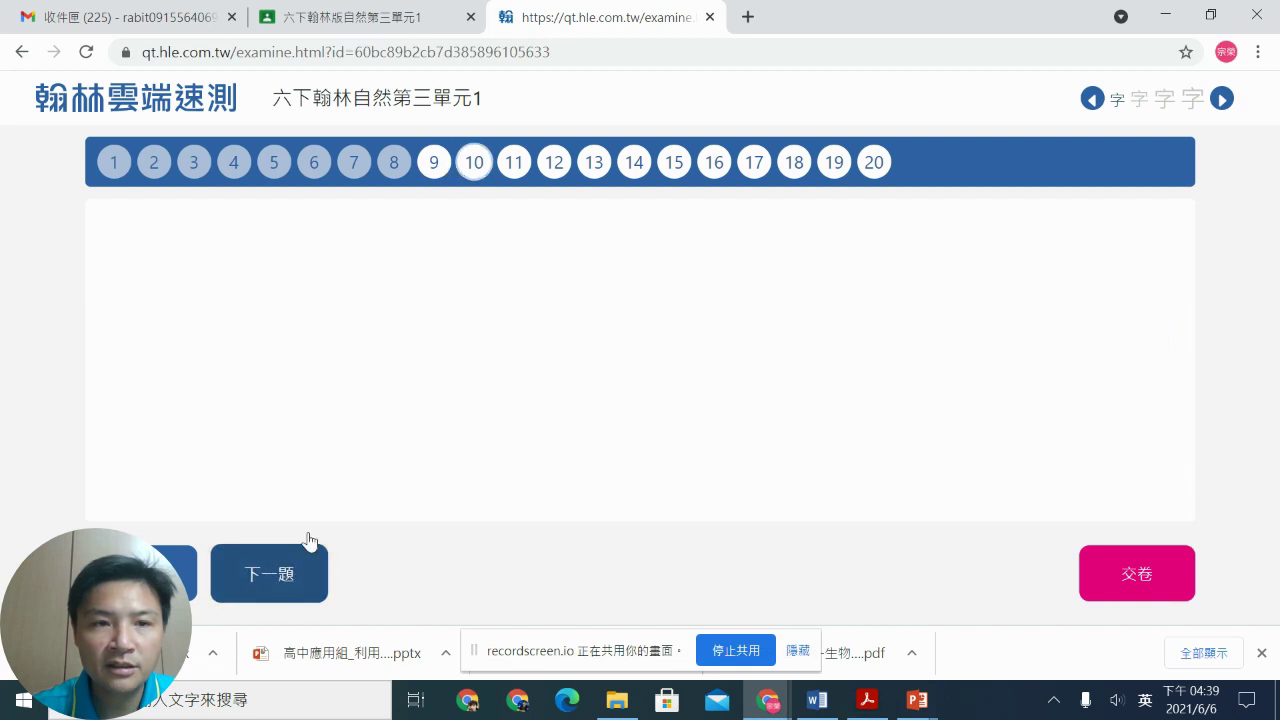
click(440, 160)
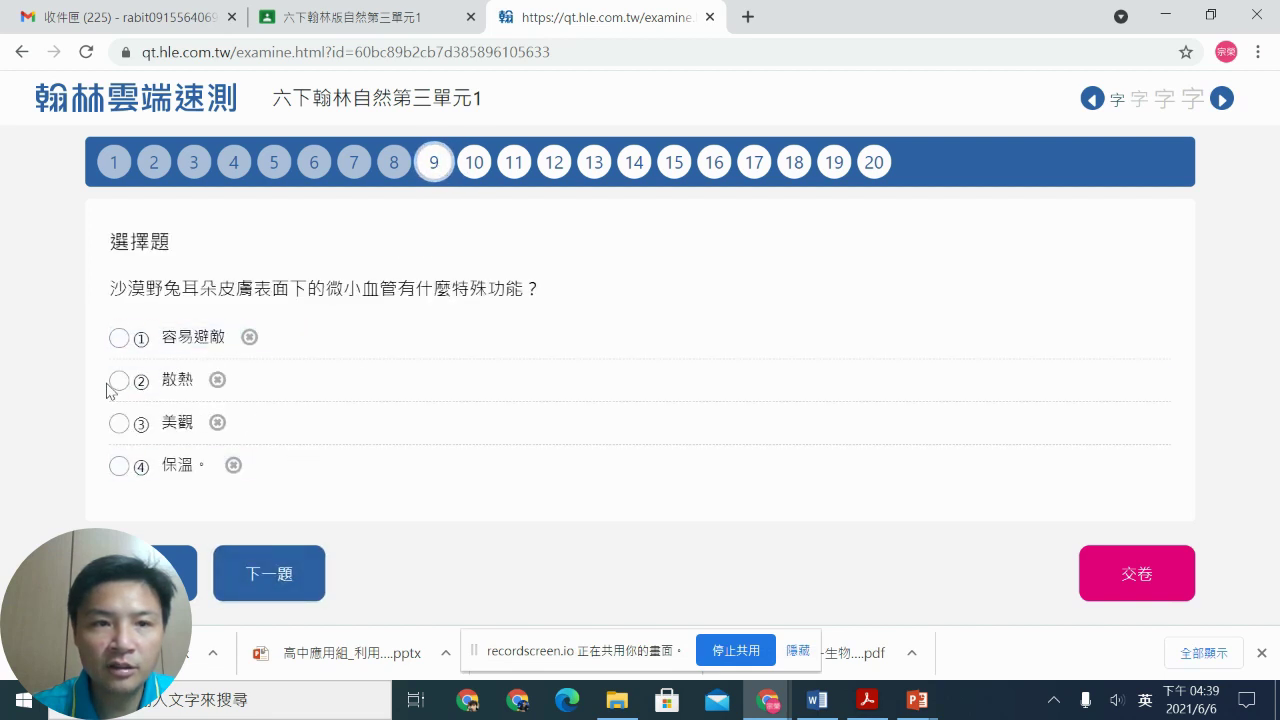
click(112, 386)
click(266, 572)
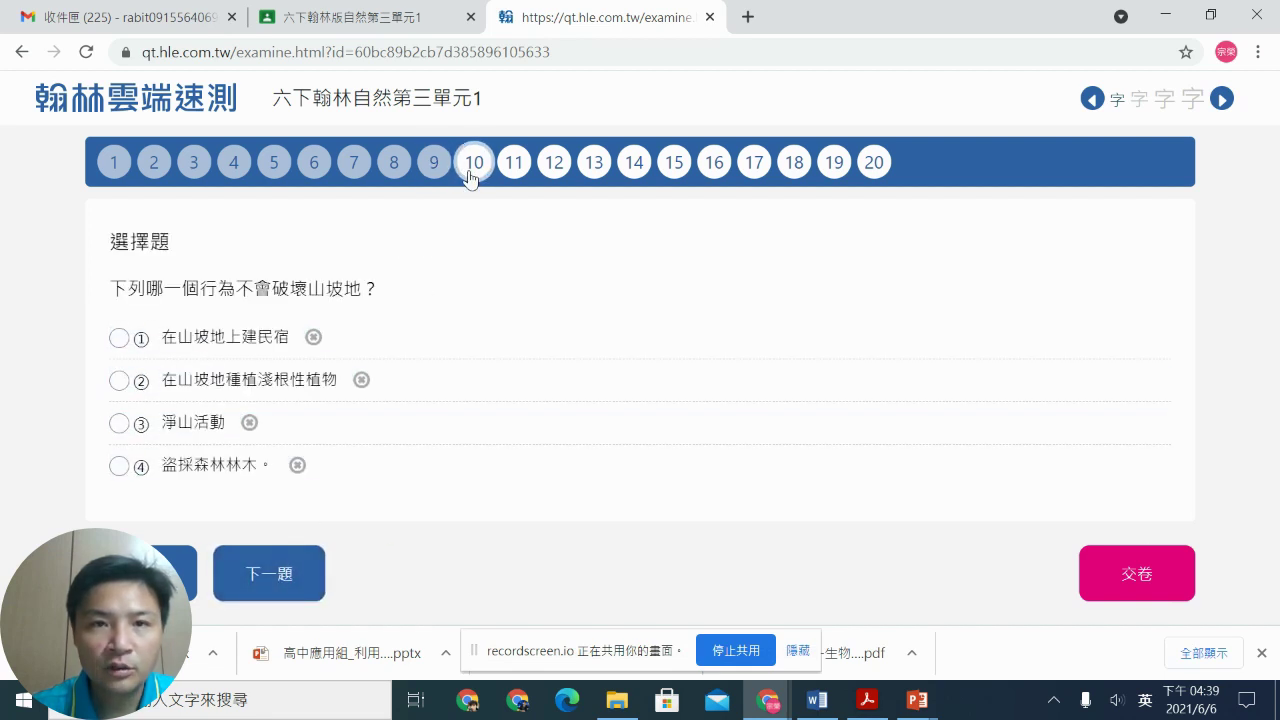
Step: Answer questions 10–20 (地震, 多種植樹木, 紫斑蝶, … 重工業的發展)
click(118, 381)
click(222, 570)
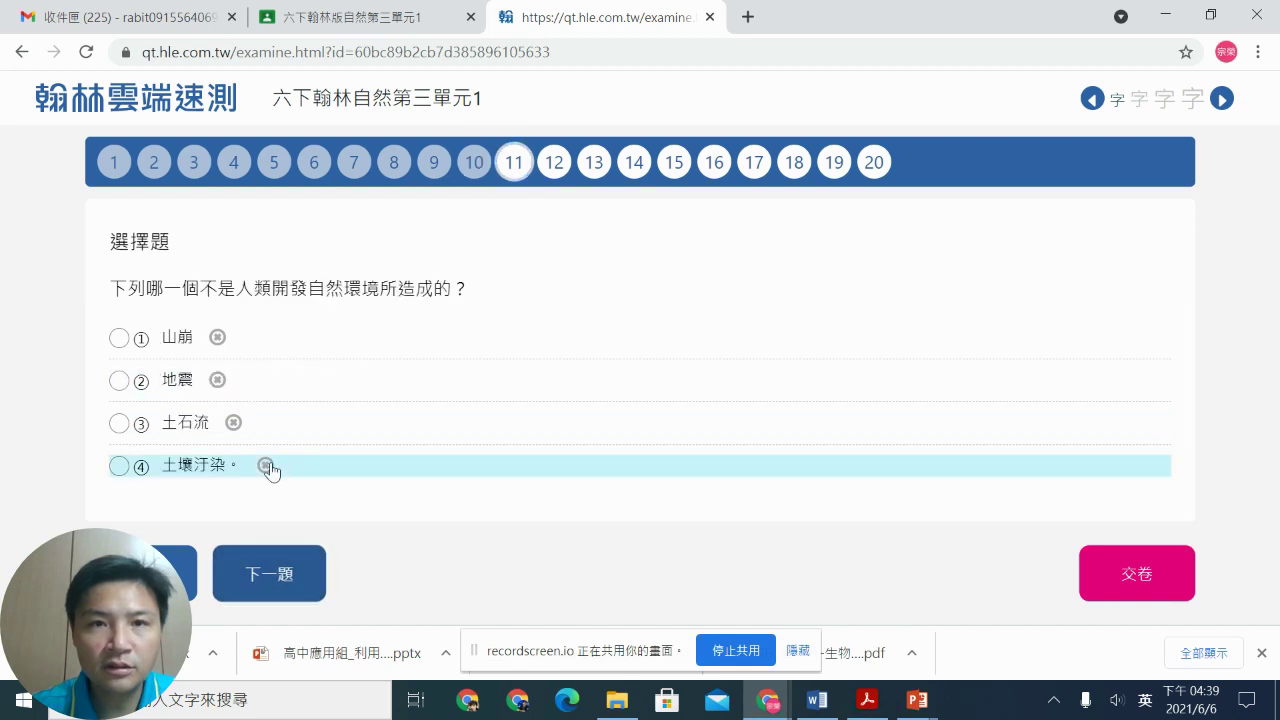
click(145, 396)
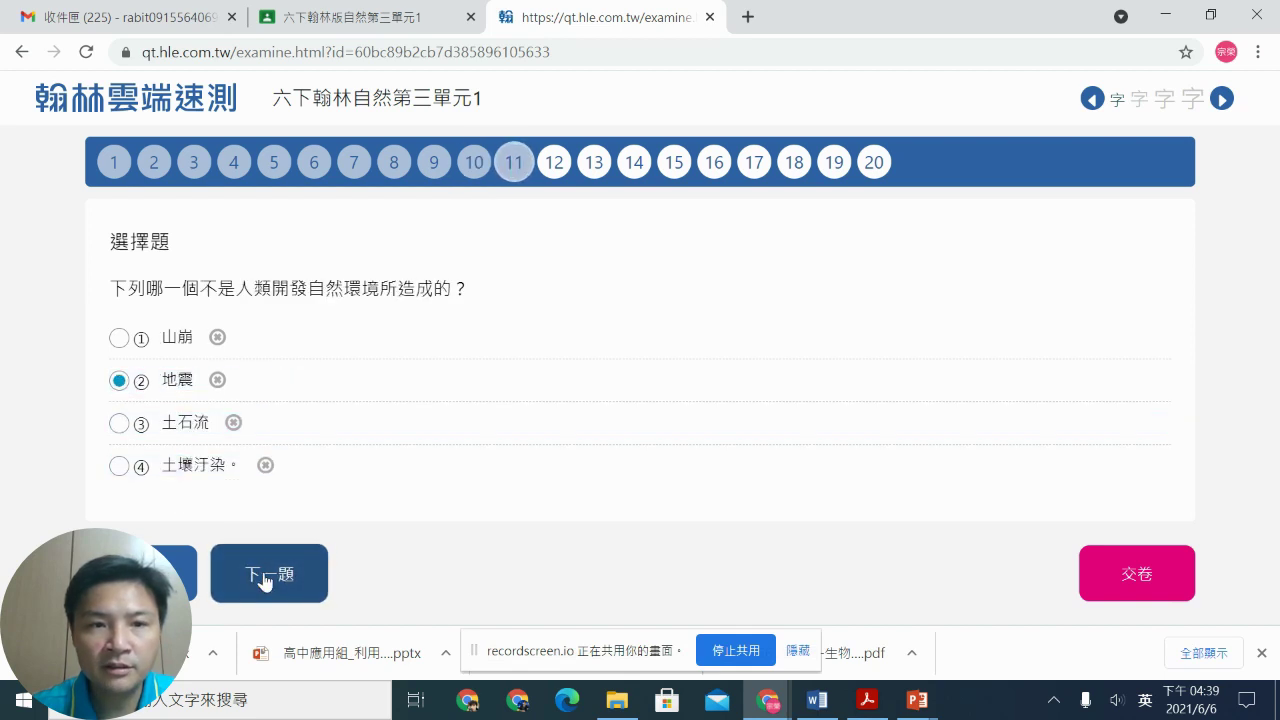
click(270, 573)
click(120, 423)
click(274, 560)
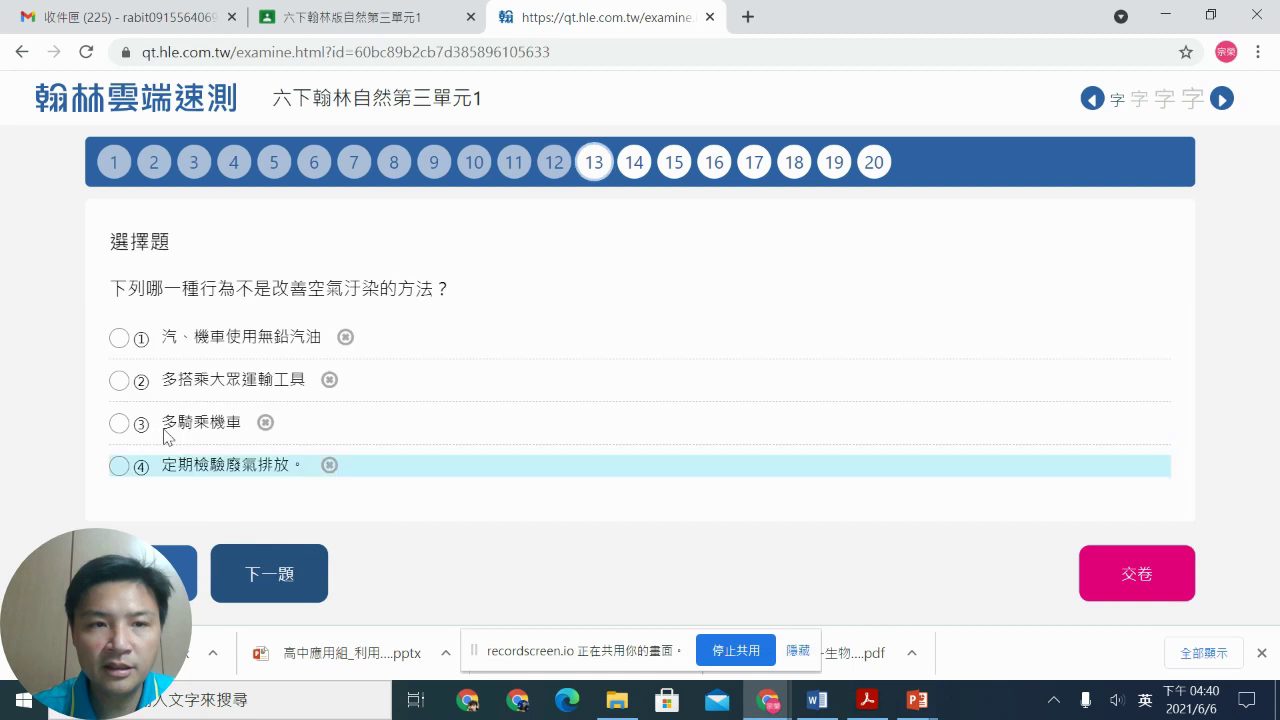
click(122, 384)
click(245, 570)
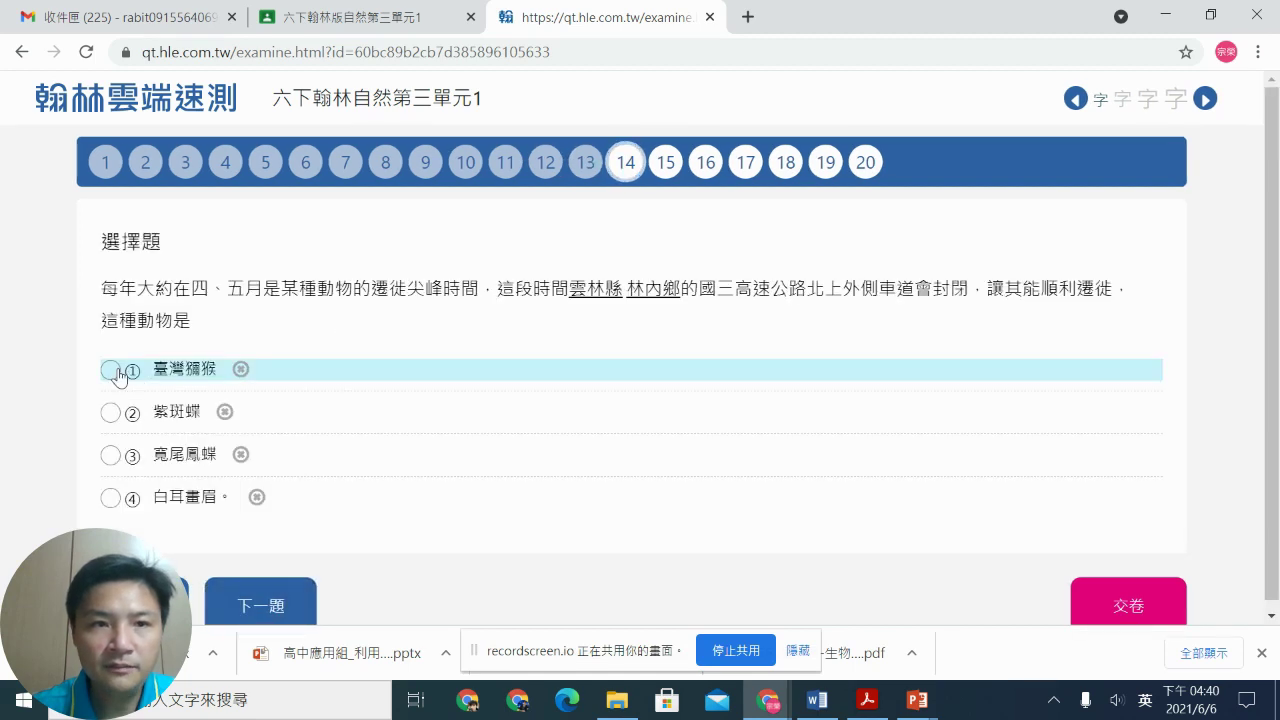
click(116, 423)
click(215, 600)
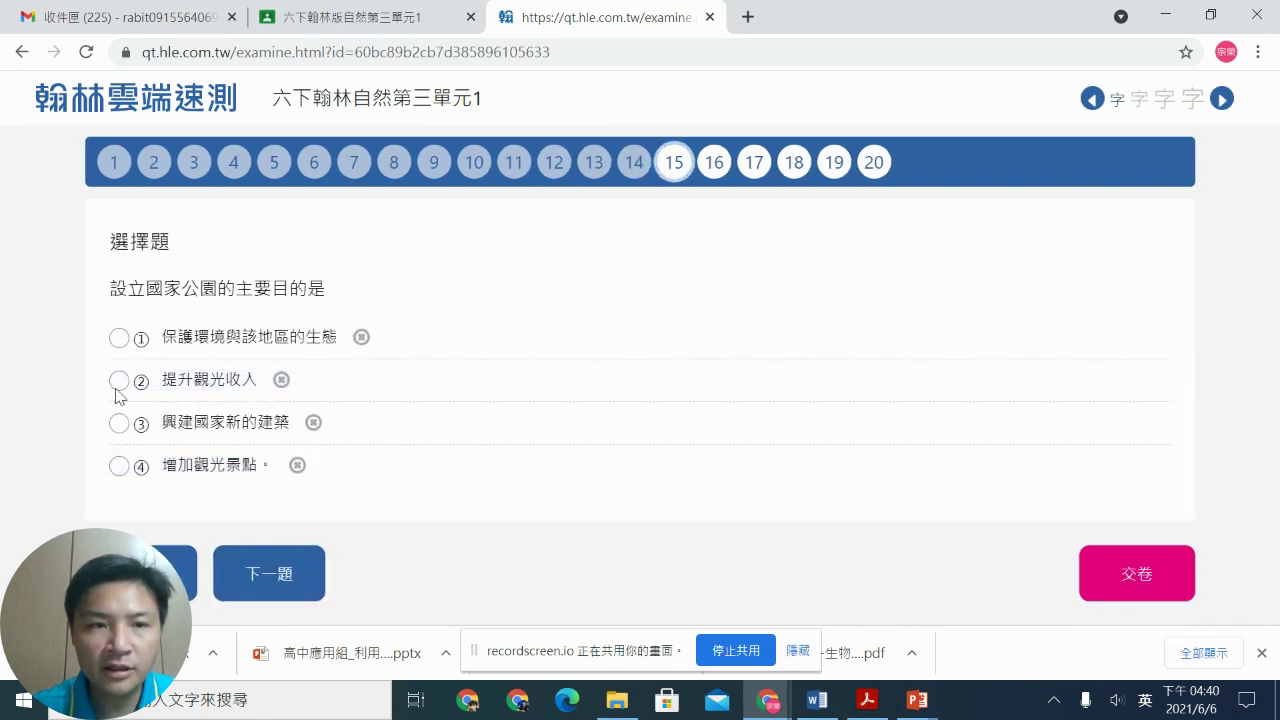
click(119, 381)
click(283, 595)
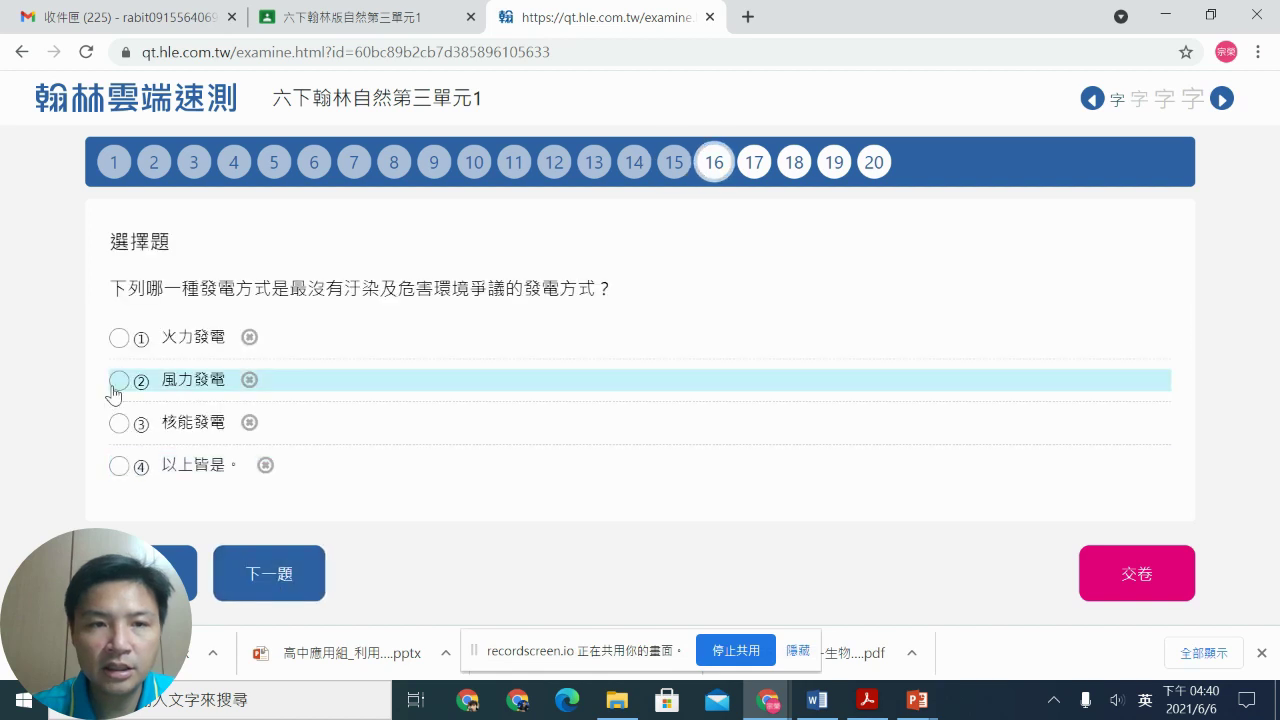
click(117, 383)
click(266, 555)
click(119, 381)
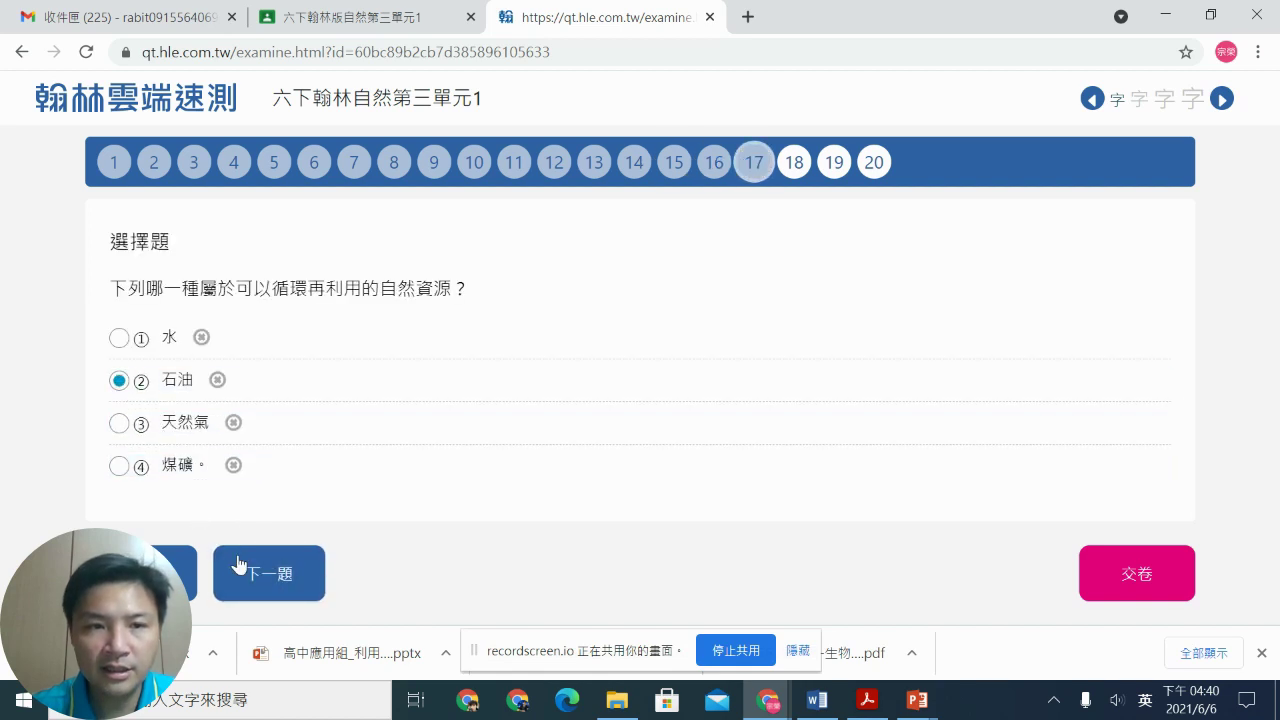
click(258, 585)
click(119, 381)
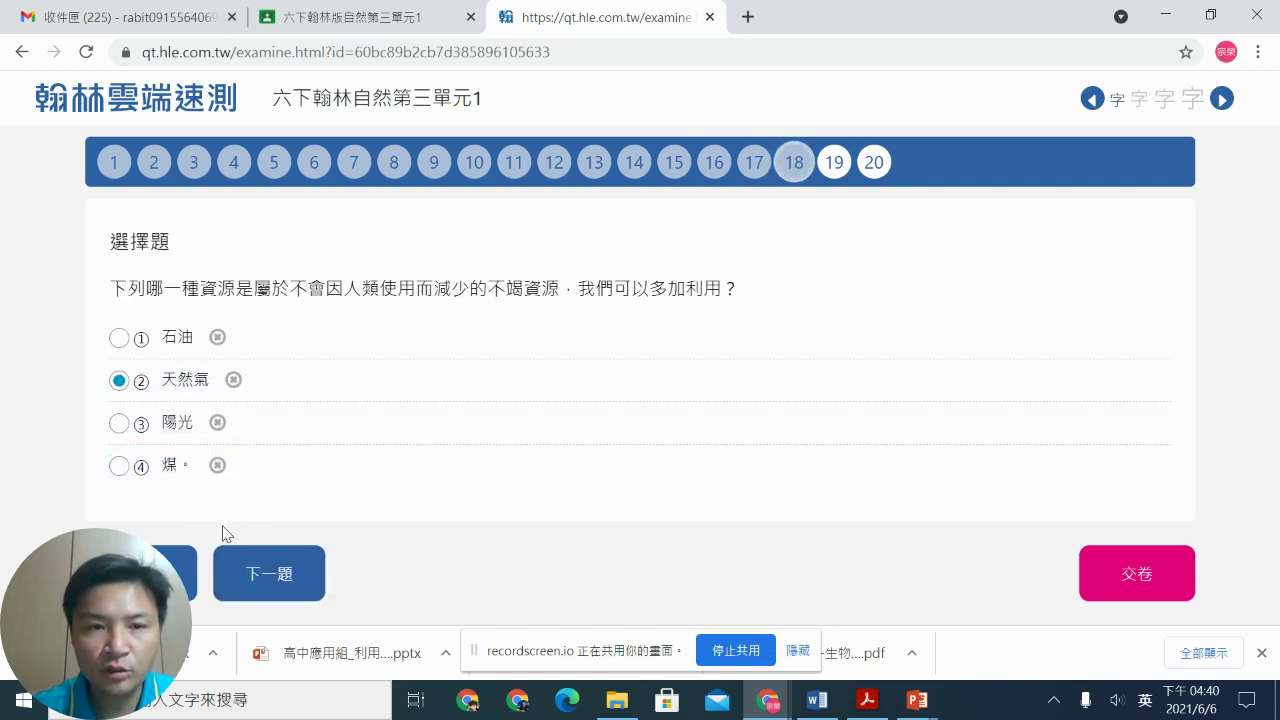
click(250, 575)
click(119, 381)
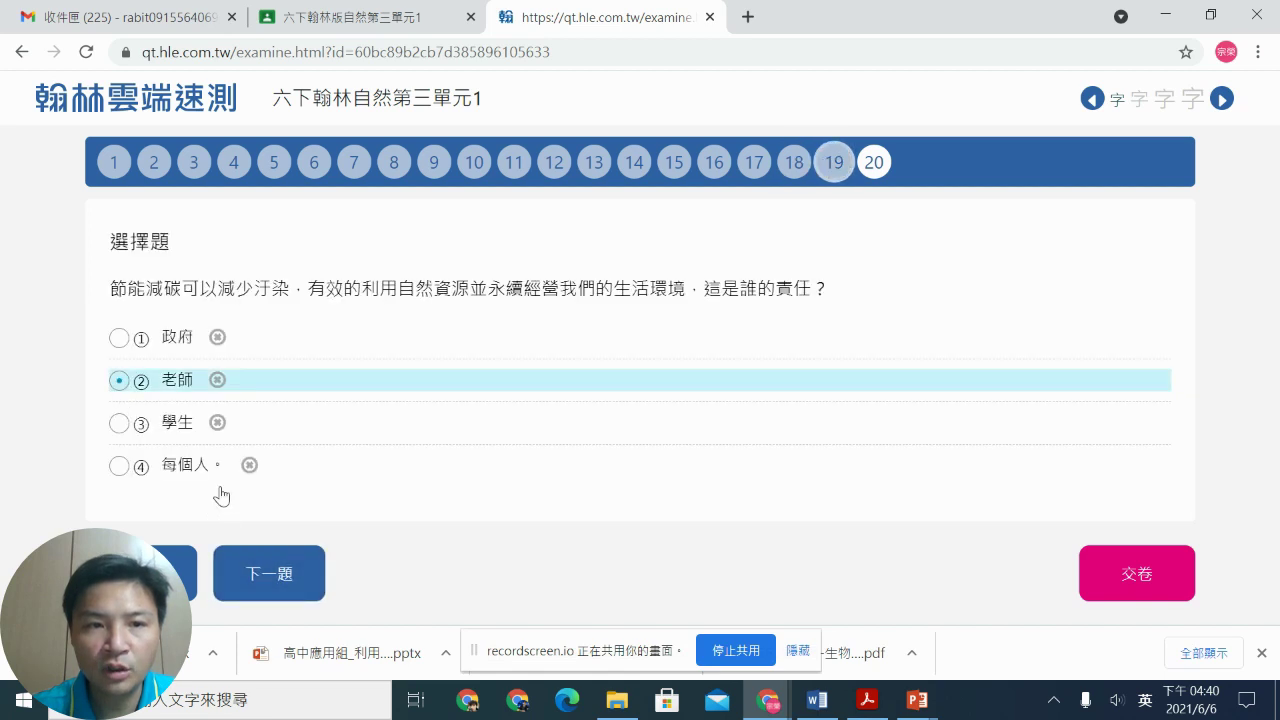
click(270, 572)
click(119, 381)
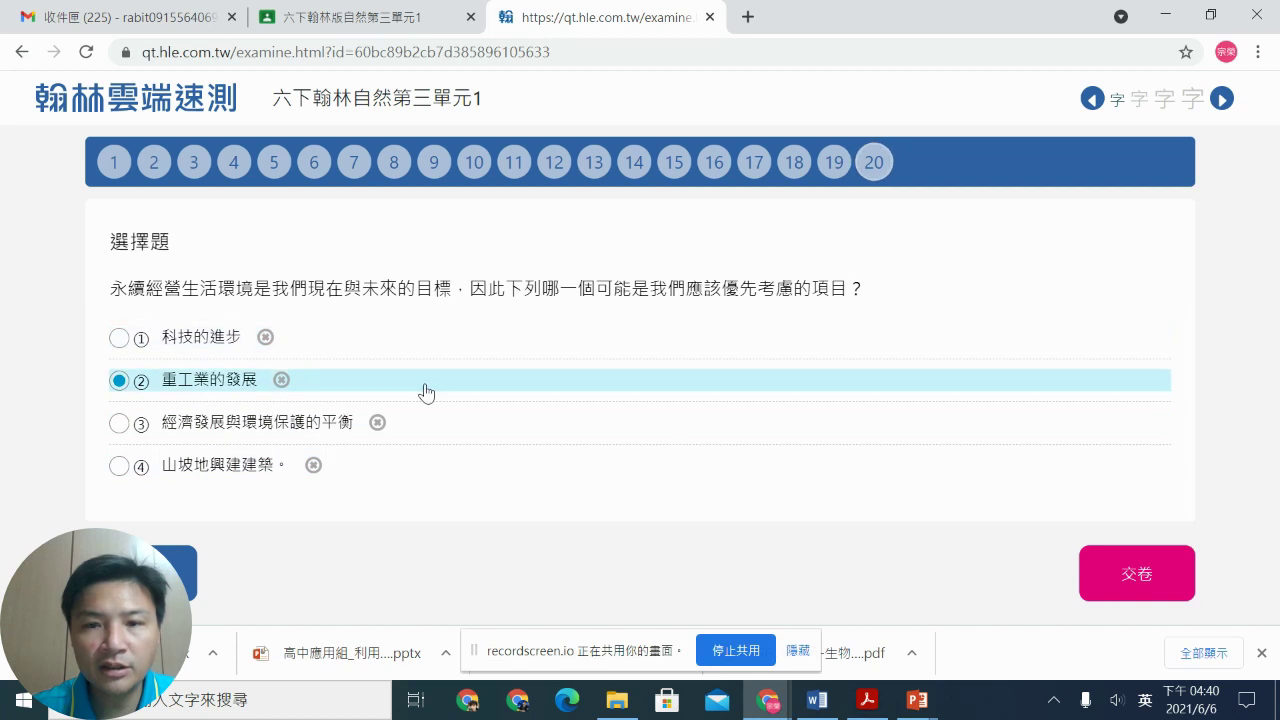
Step: Hand in the finished quiz, confirm it, and switch back to the Google Classroom window
click(1145, 573)
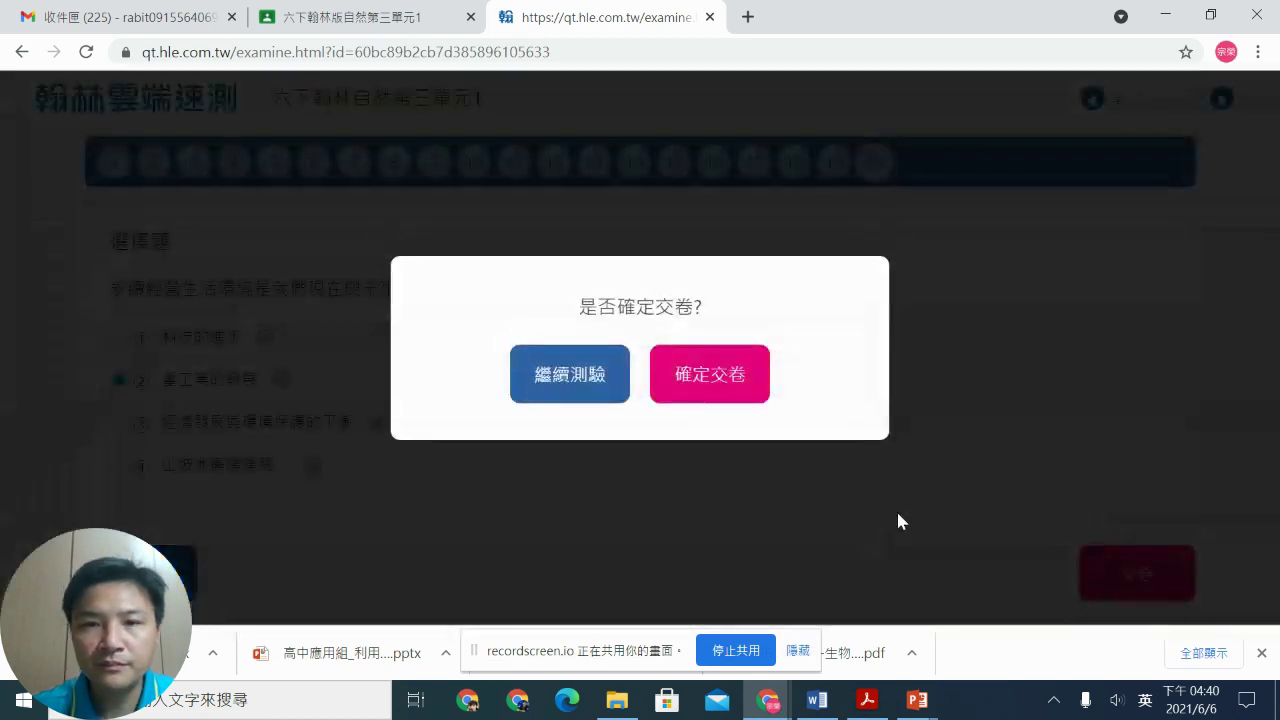
click(728, 398)
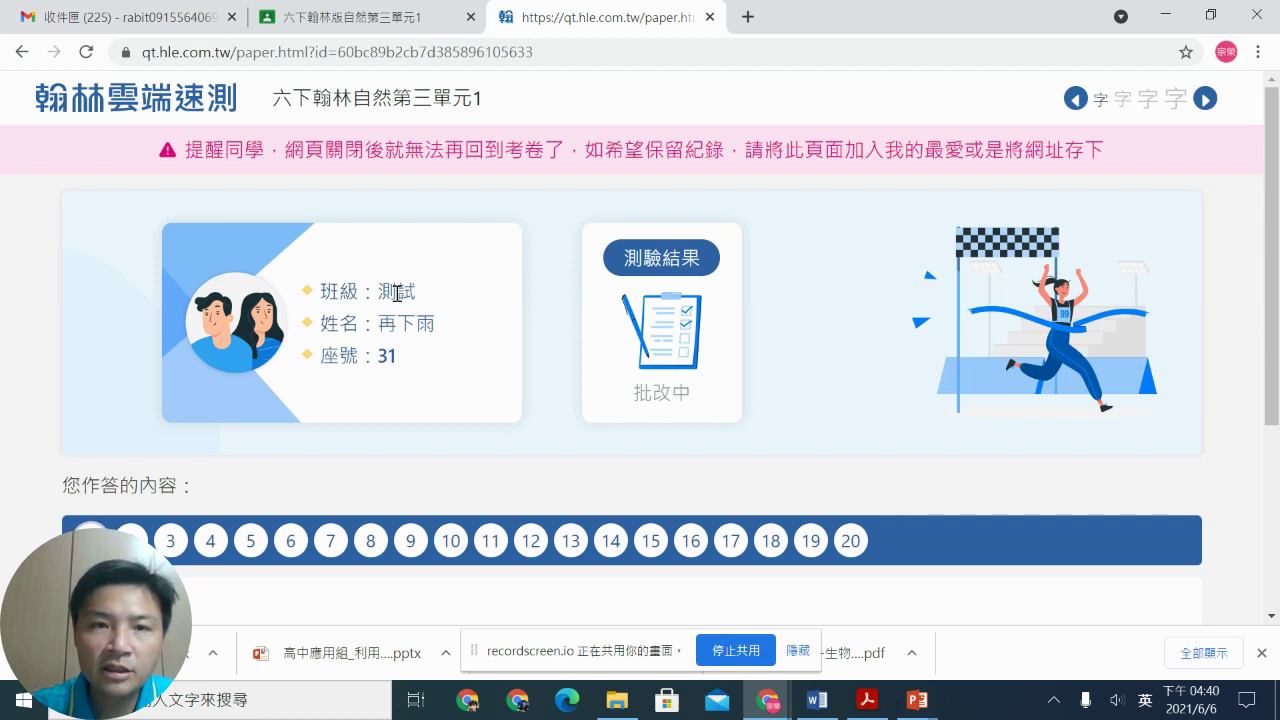
drag(381, 320, 433, 322)
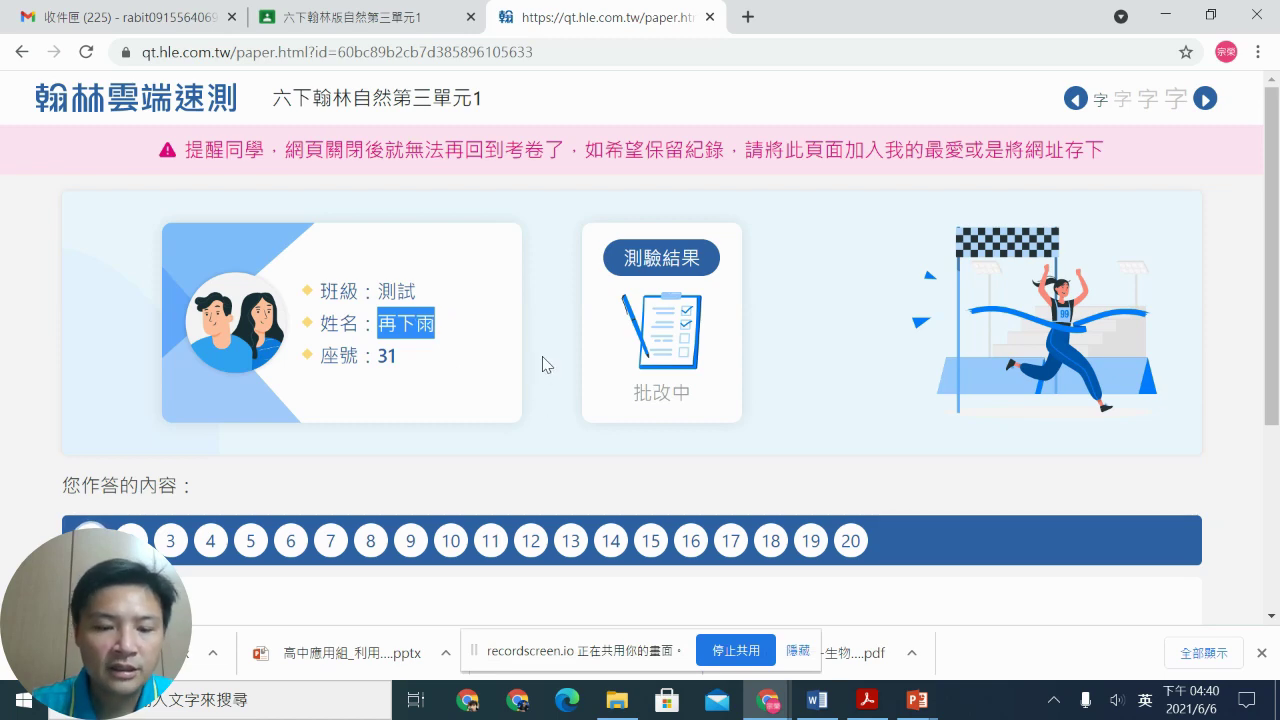
key(alt+Tab)
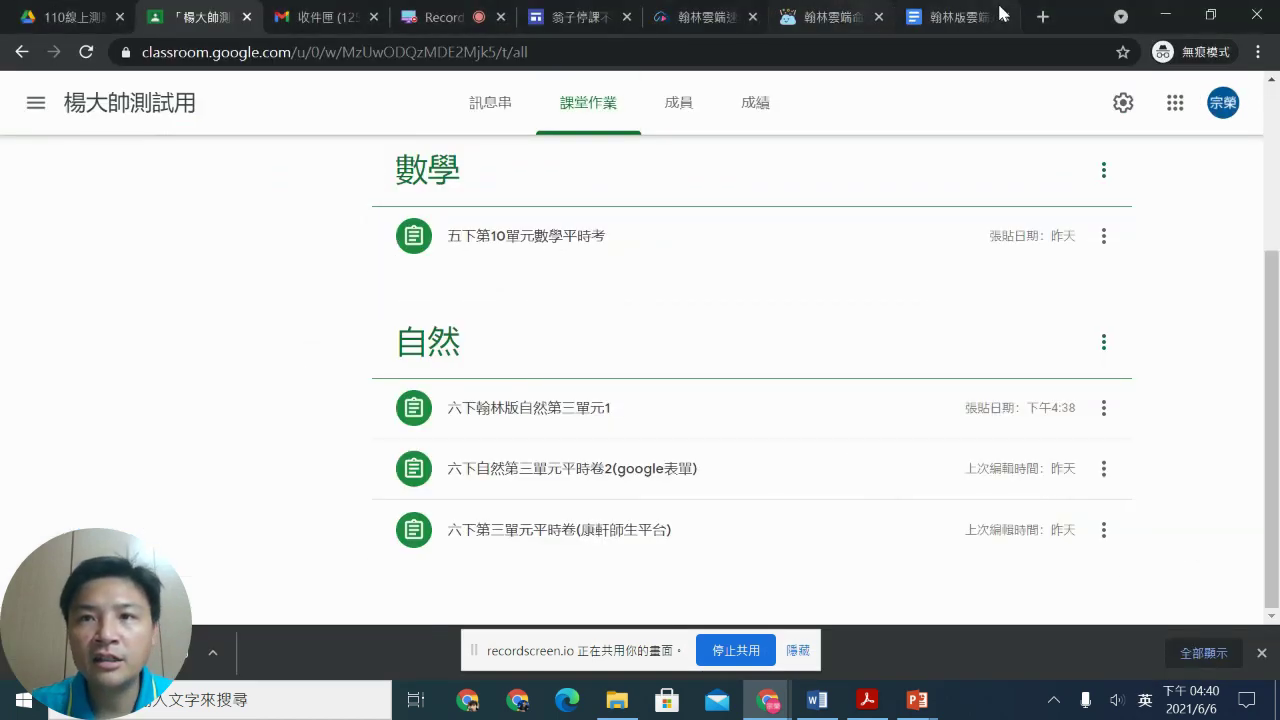
Step: From 試卷紀錄, open the submission status of the 六下翰林自然第三單元1 雲端速測
click(826, 19)
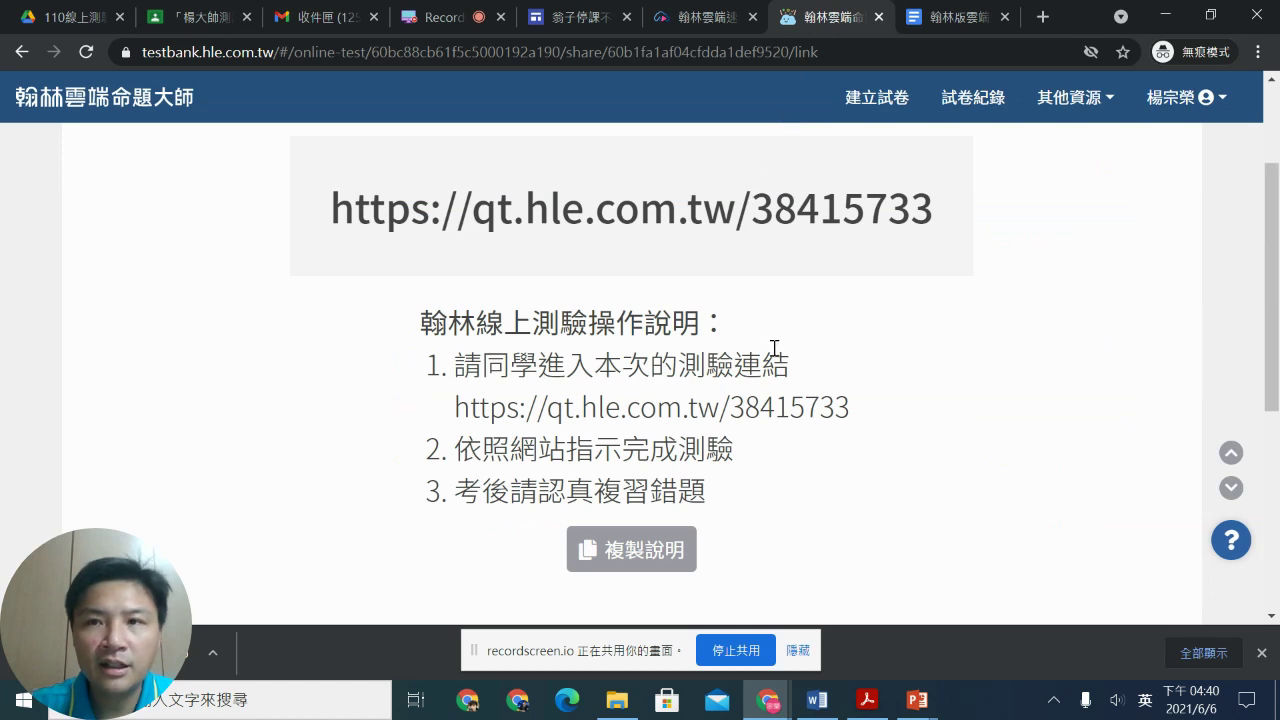
scroll(770, 344, up, 2)
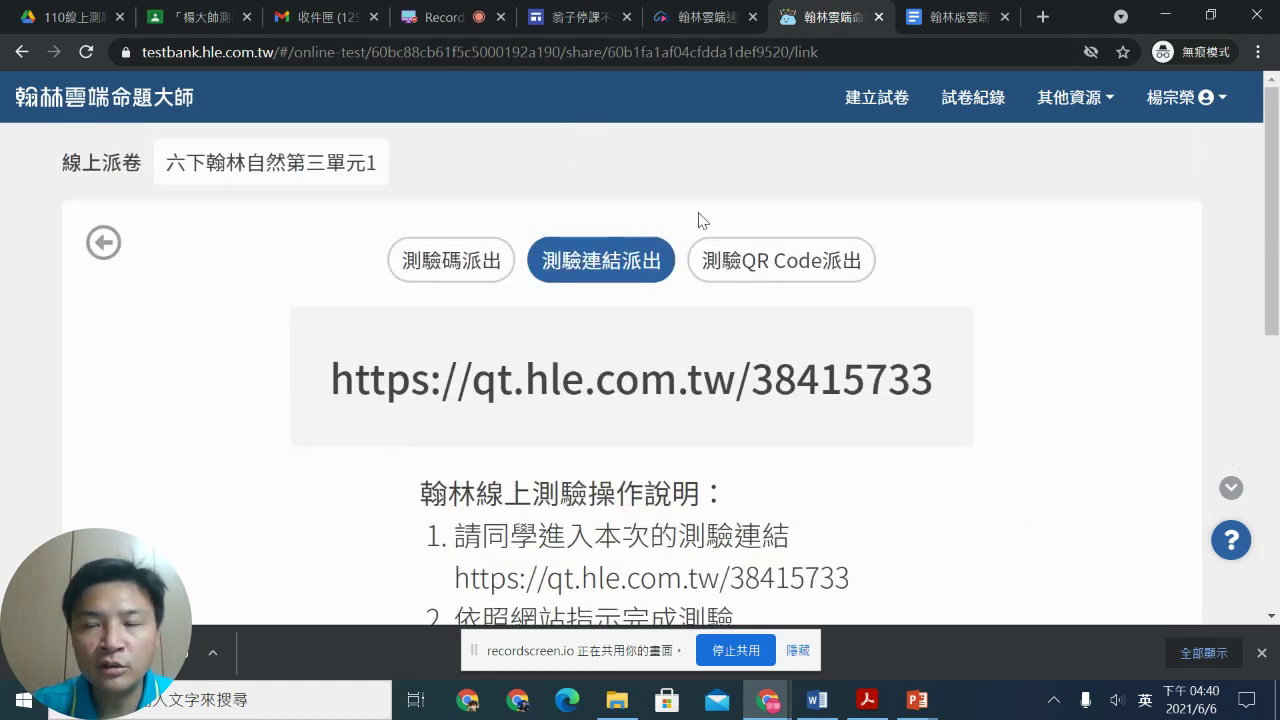
click(988, 104)
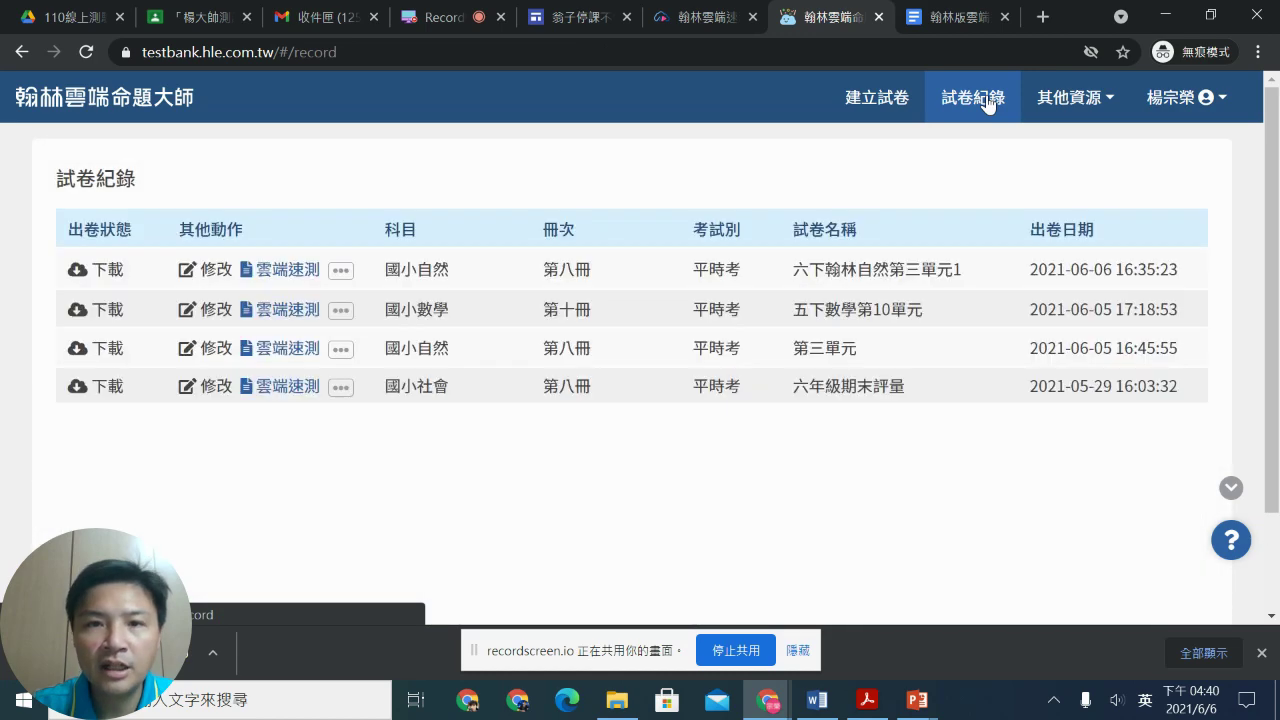
click(312, 270)
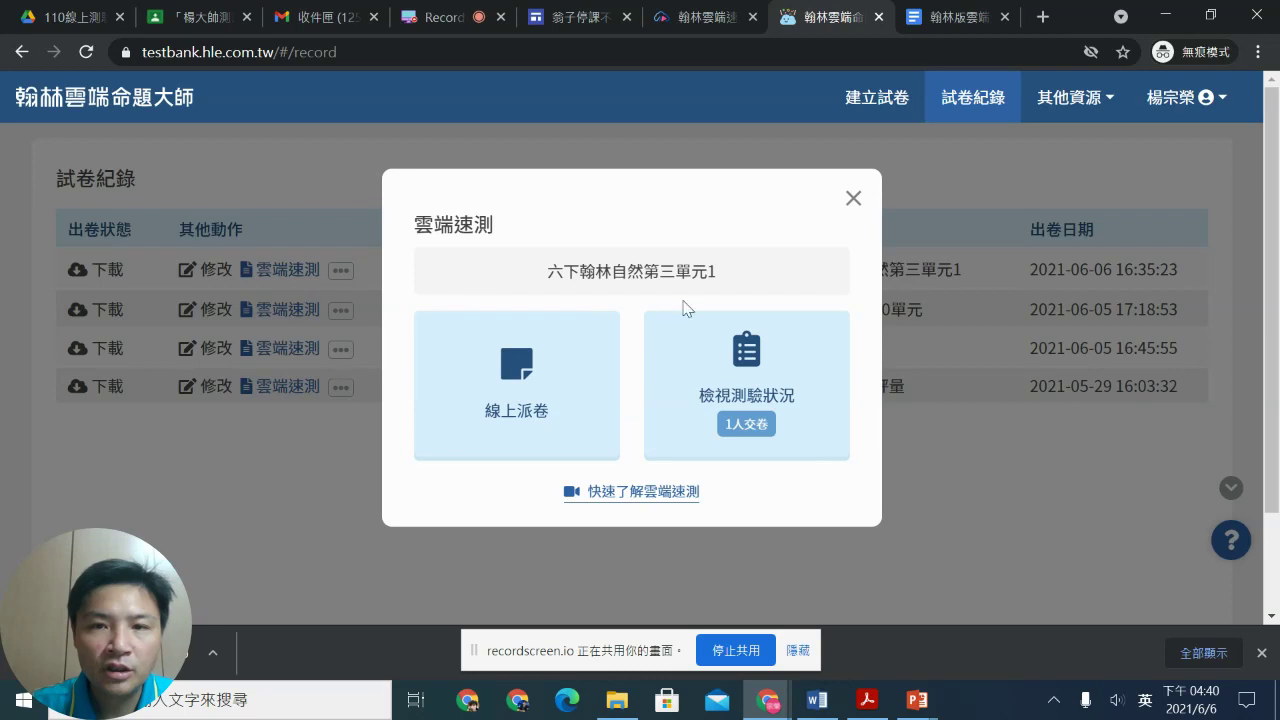
click(743, 377)
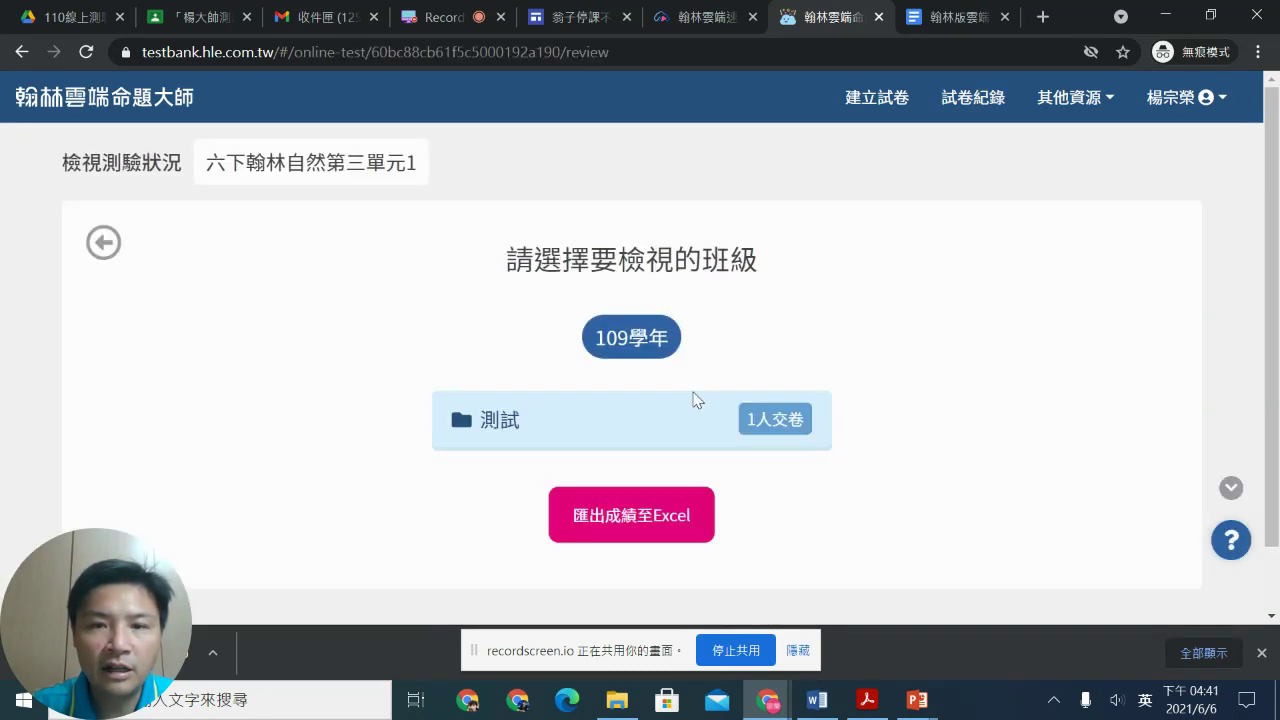
Step: Show the 測試 class's scores and view seat 31's graded paper scoring 30
scroll(650, 368, down, 1)
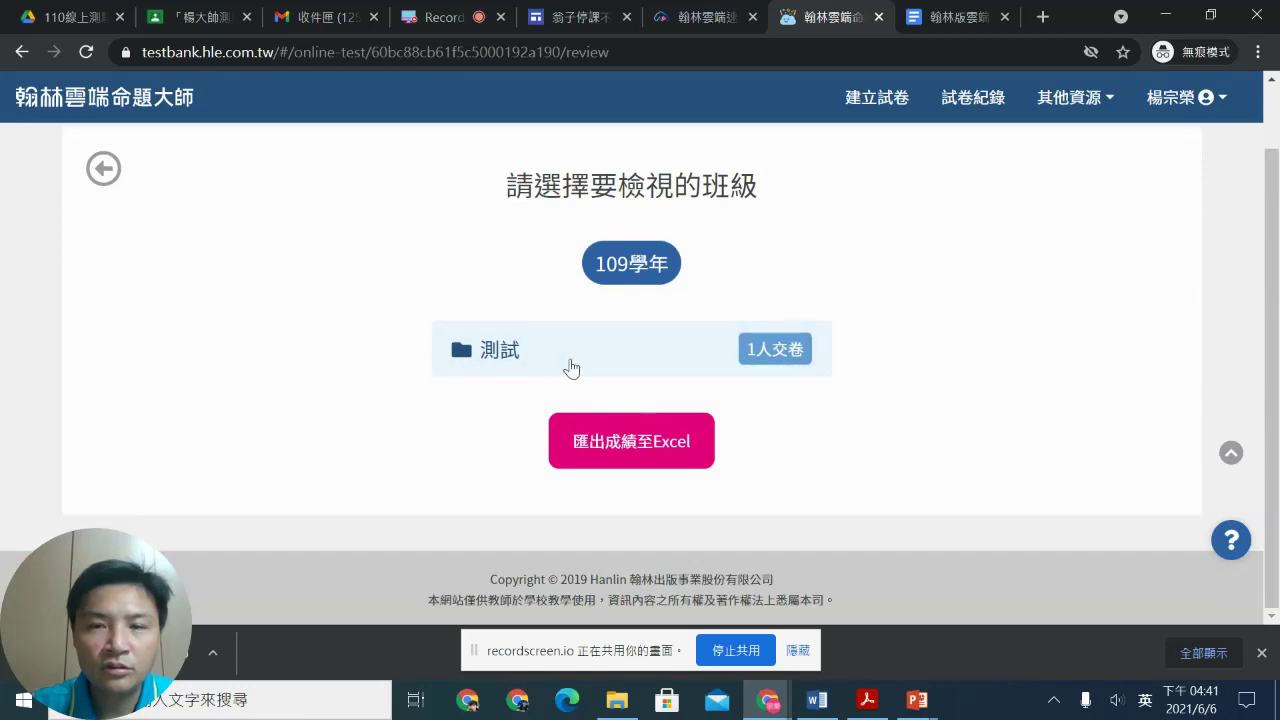
scroll(571, 368, up, 1)
click(766, 424)
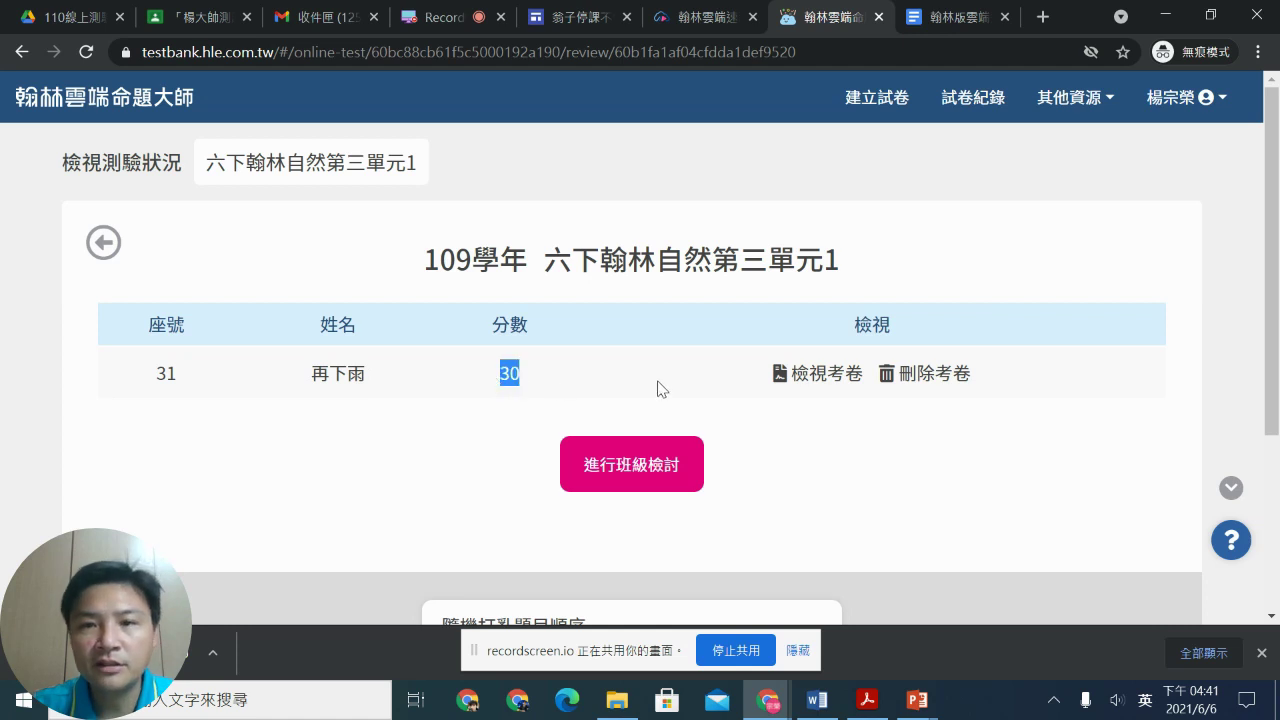
click(780, 373)
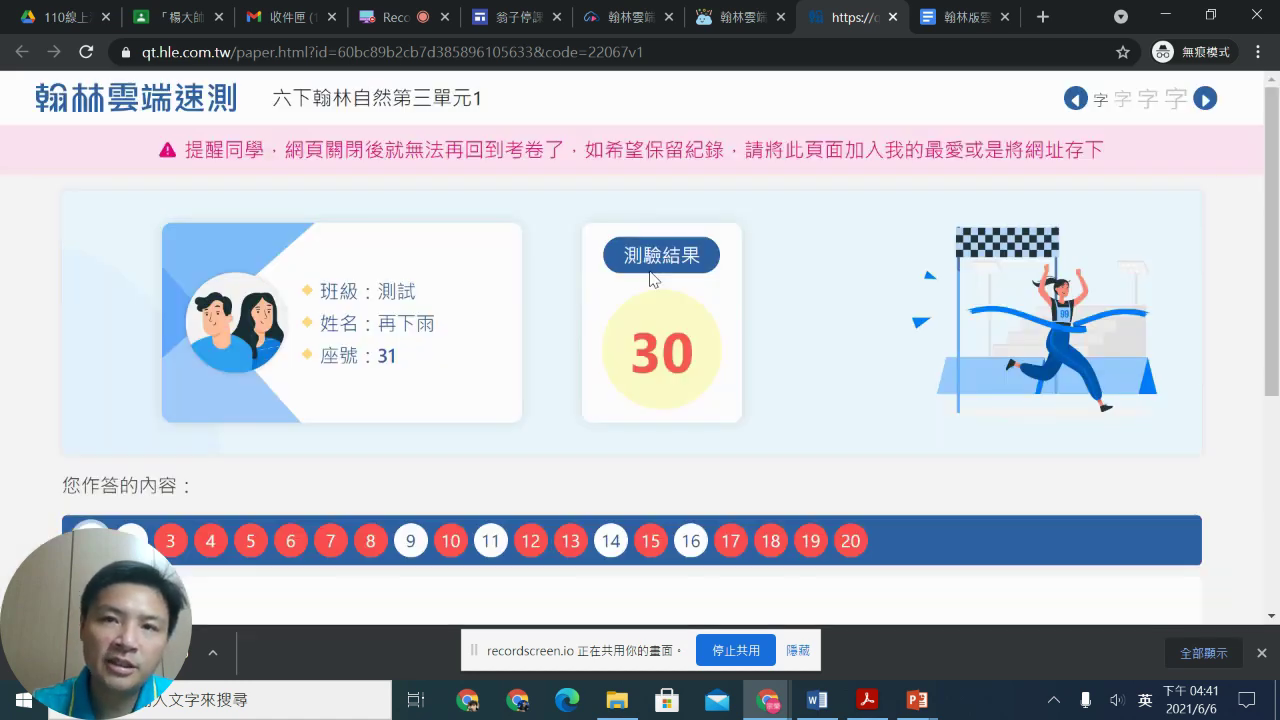
Step: Review seat 31's answers on the graded paper, then close it to return to the scores
scroll(660, 295, down, 2)
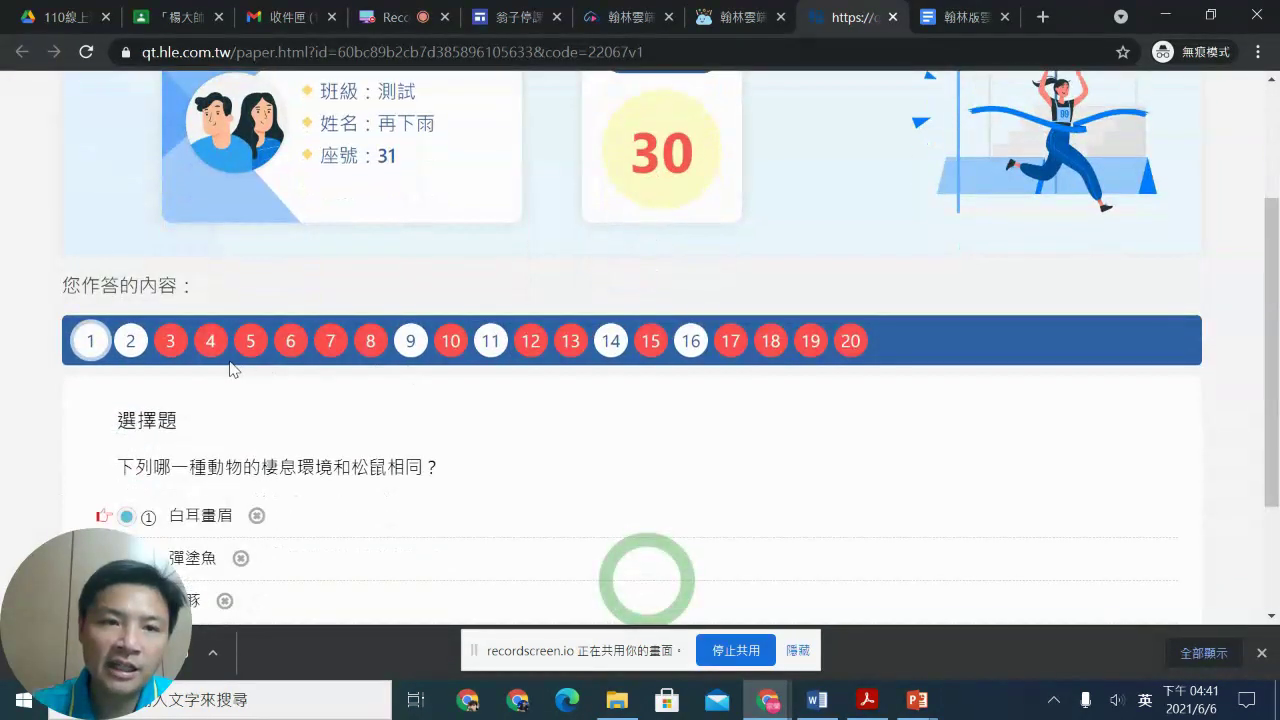
scroll(499, 449, down, 1)
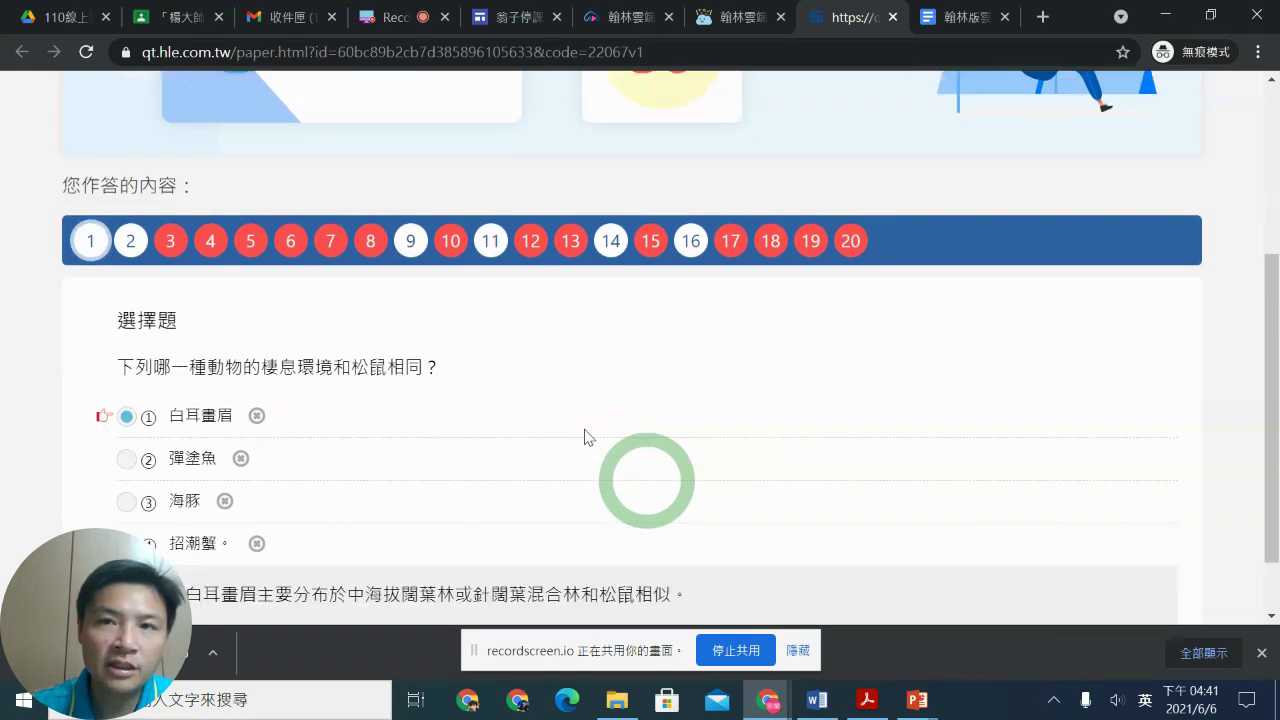
scroll(585, 437, up, 3)
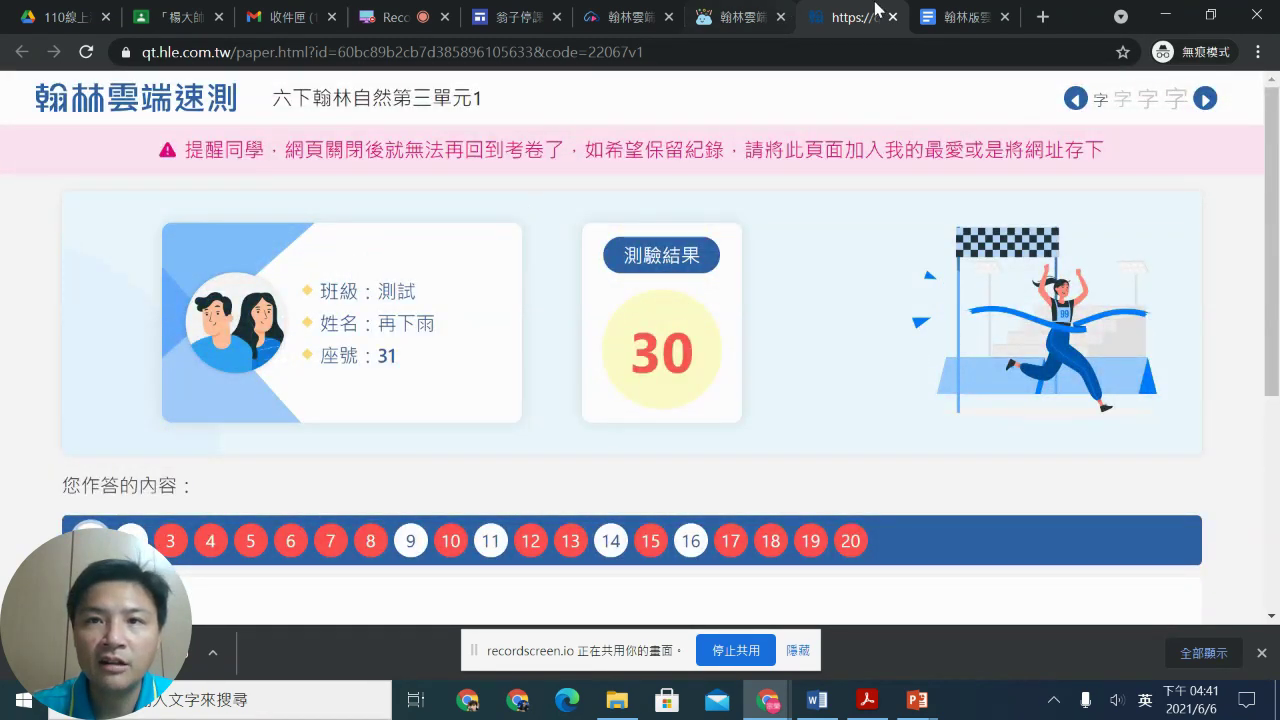
click(893, 17)
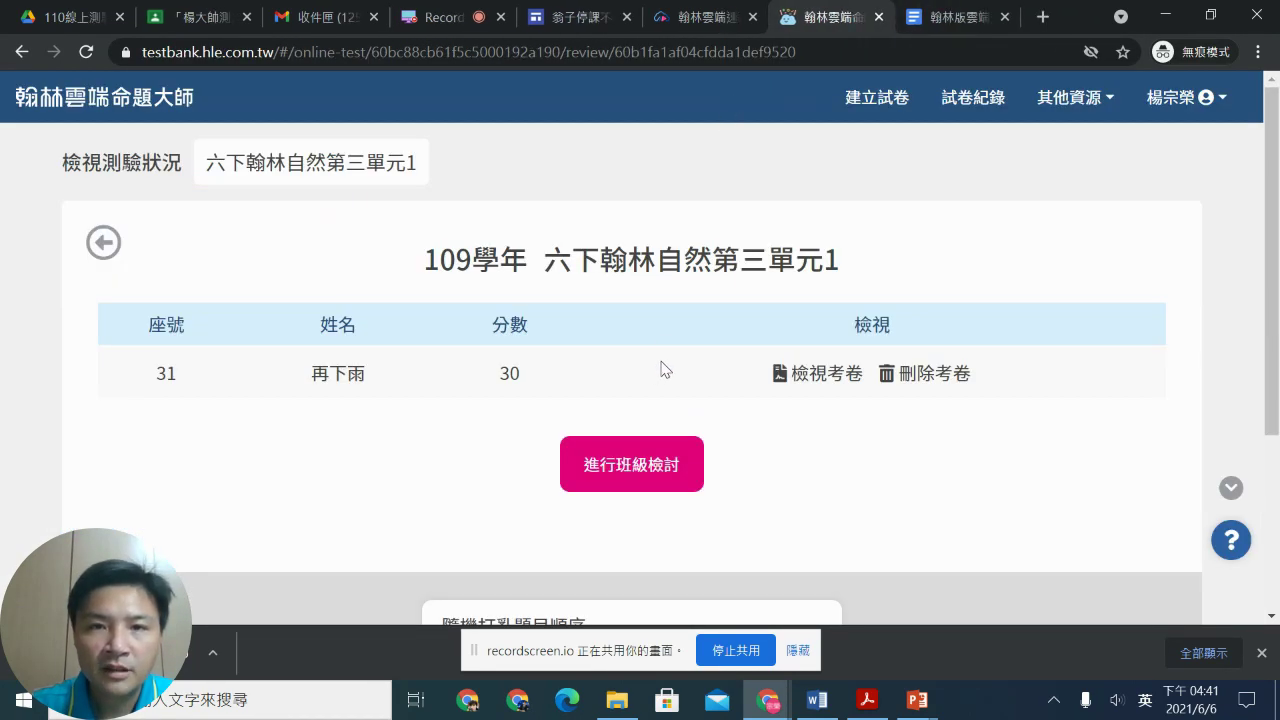
Step: Export the 測試 class scores to an Excel 成績報表 and enable editing in the maximized workbook
click(20, 54)
click(612, 522)
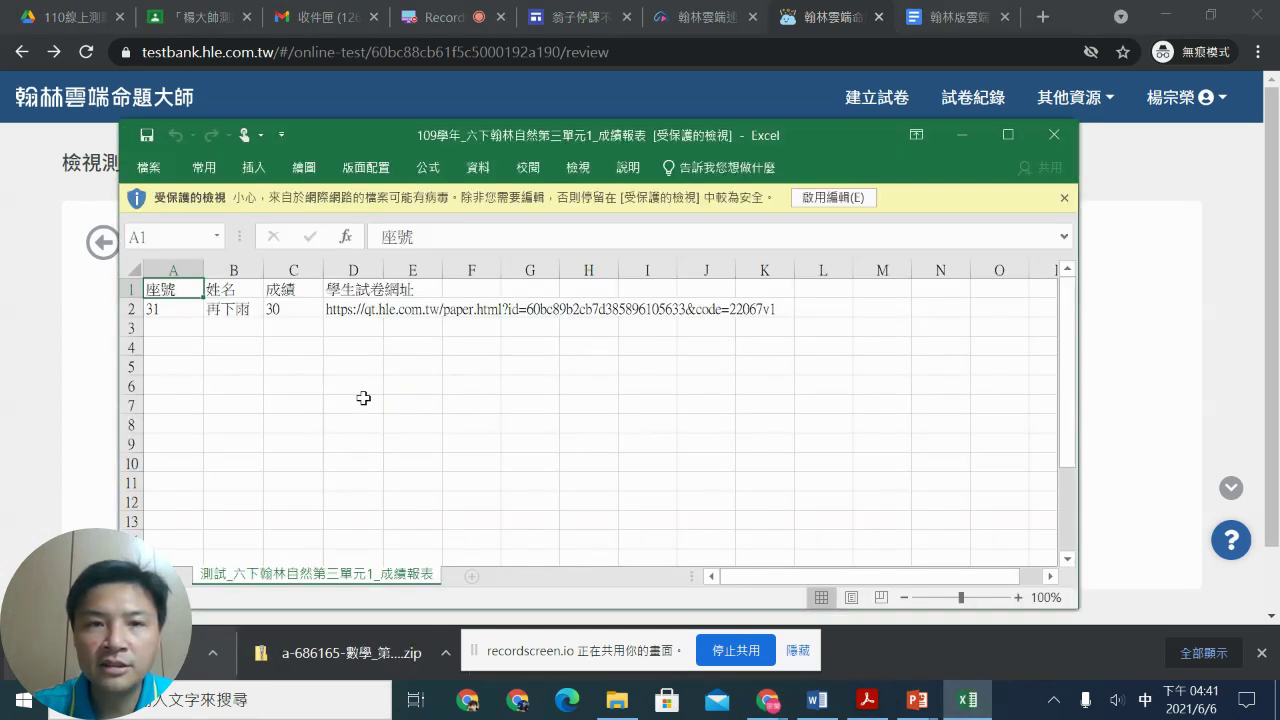
click(1007, 136)
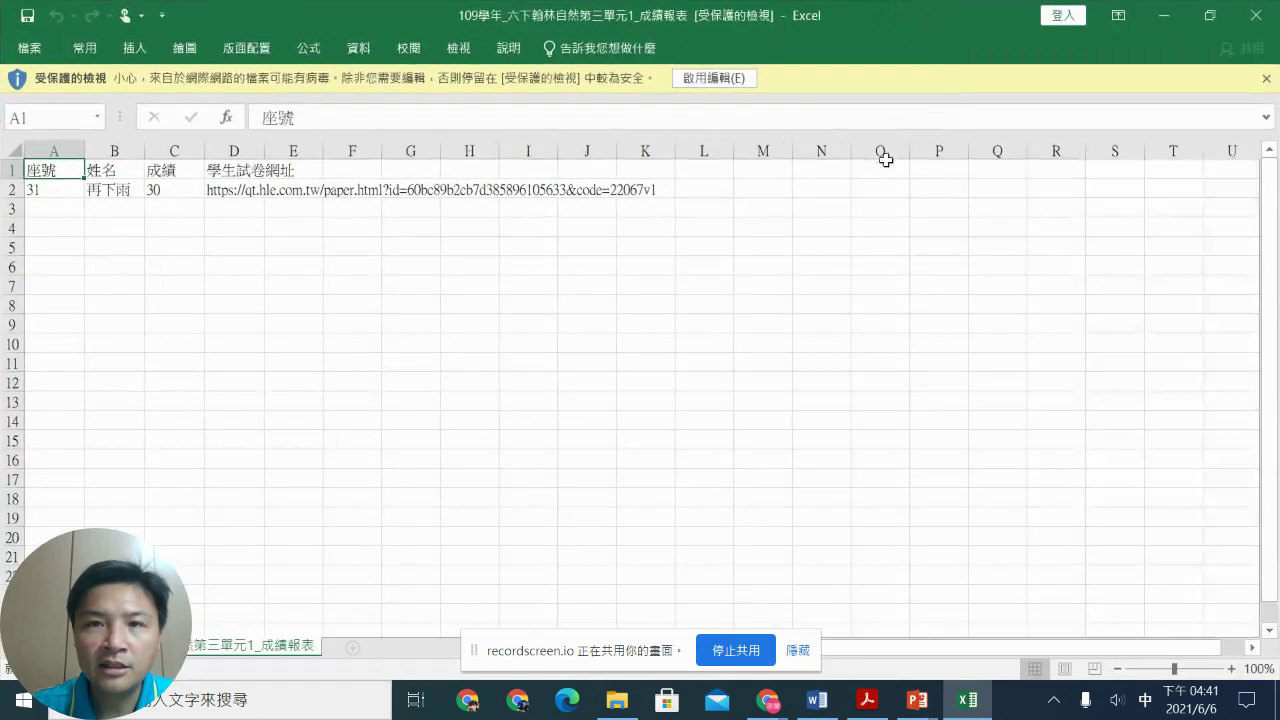
click(718, 80)
Step: Check the 成績 heading, seat number and score 30 in the workbook, then close Excel
click(165, 226)
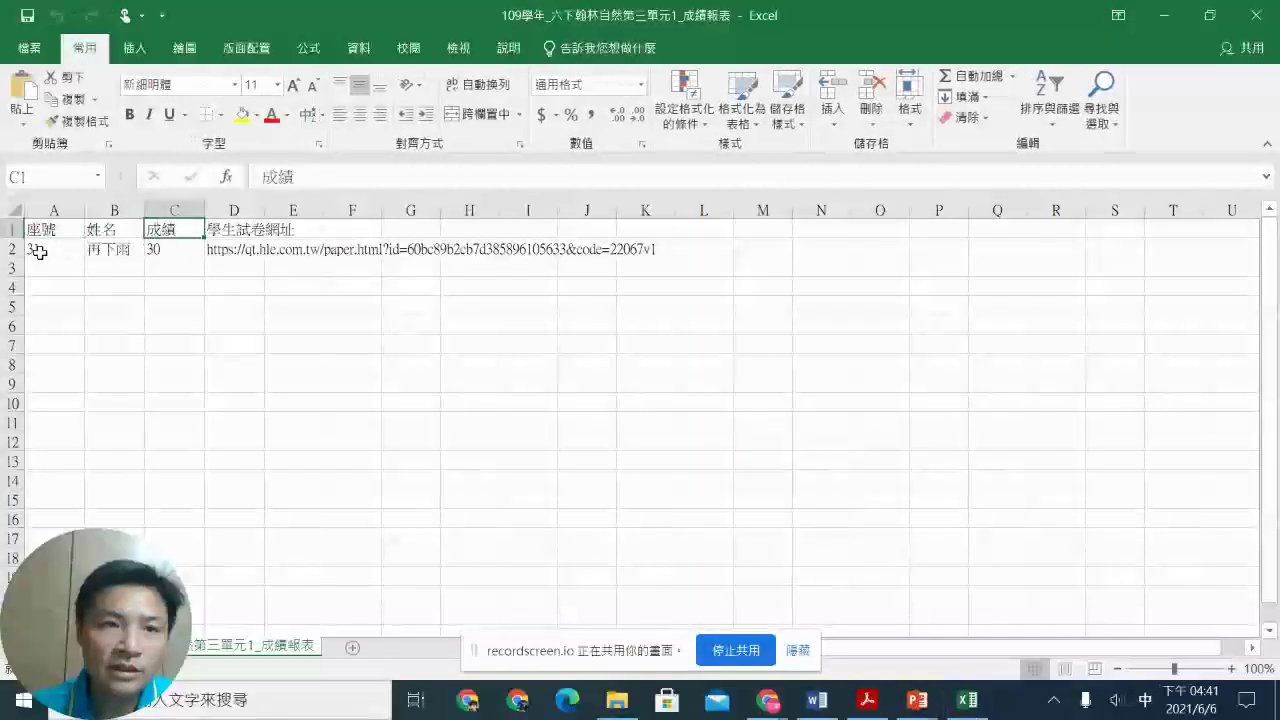
click(38, 252)
click(172, 250)
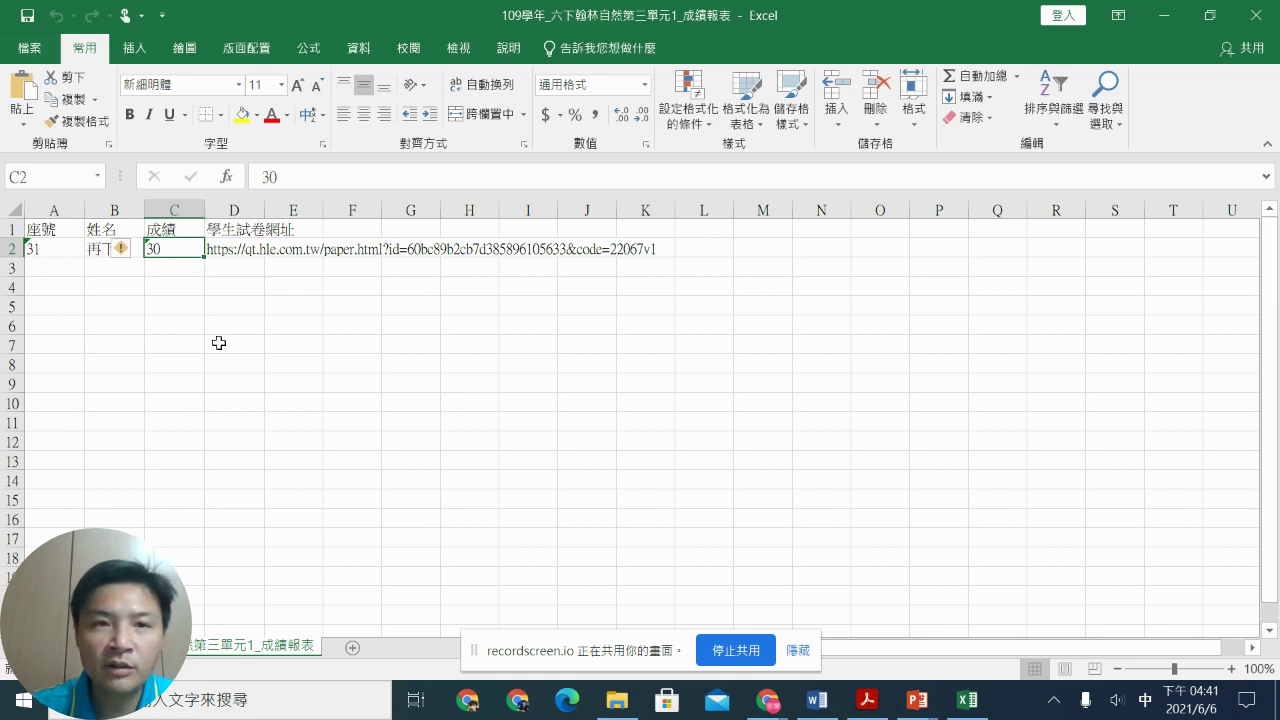
click(1257, 15)
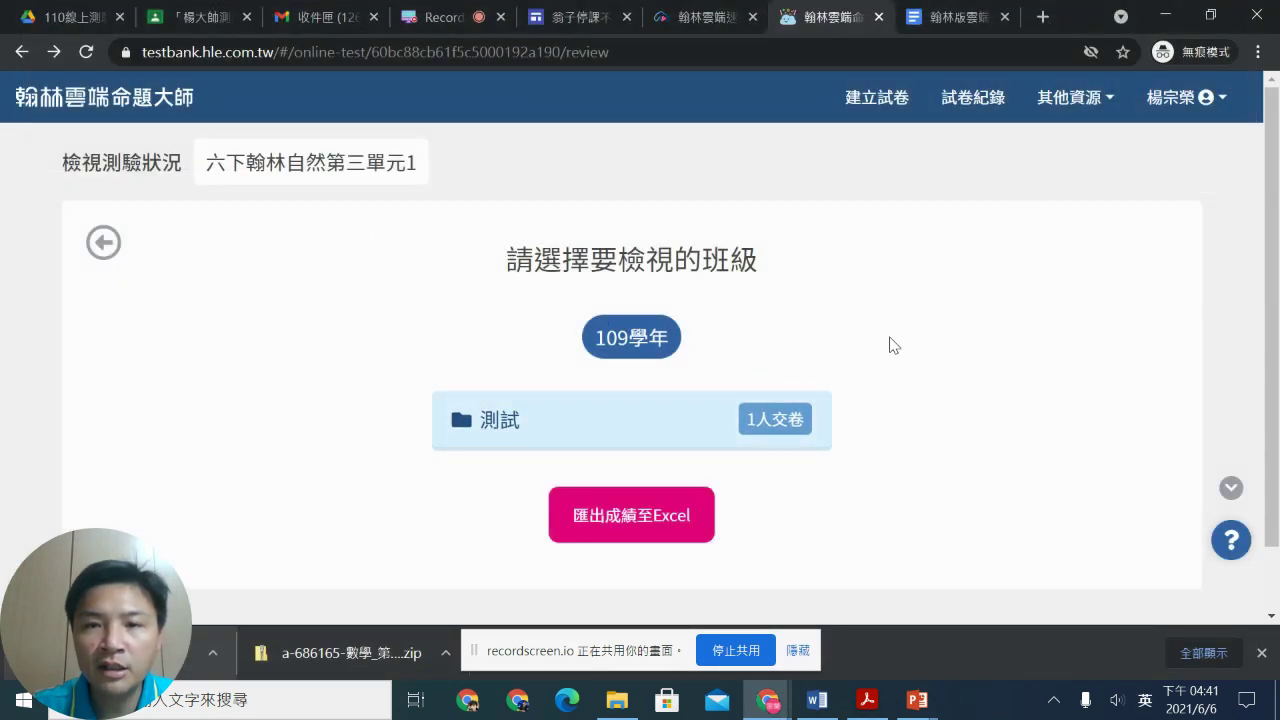
Step: Start the 班級檢討 of the 20 questions for class 測試, then go to the recordscreen.io tab
click(540, 445)
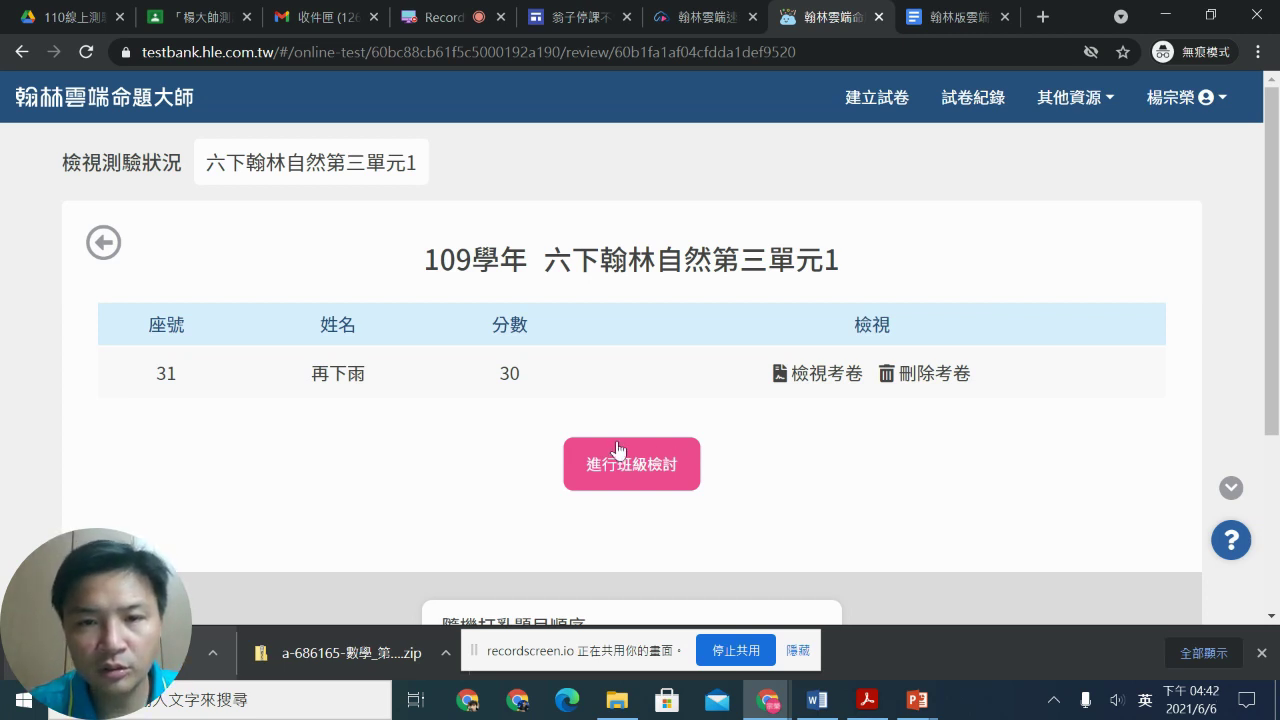
click(640, 470)
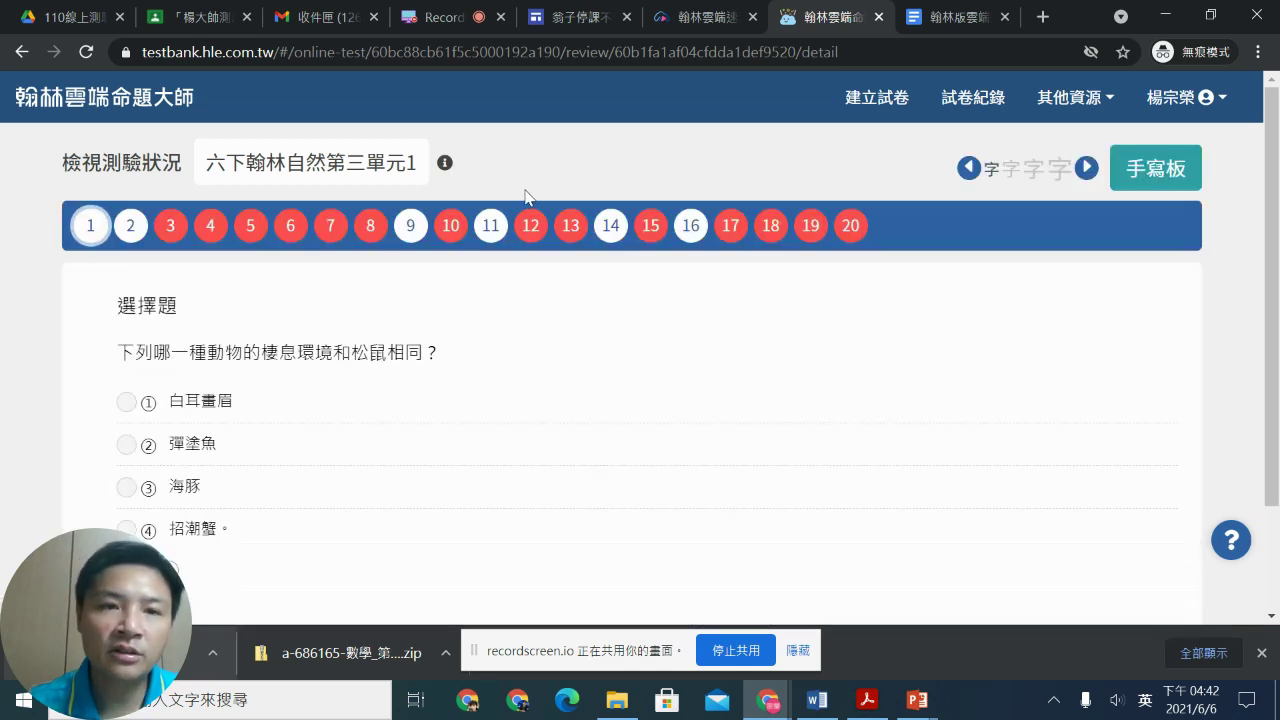
scroll(480, 330, down, 1)
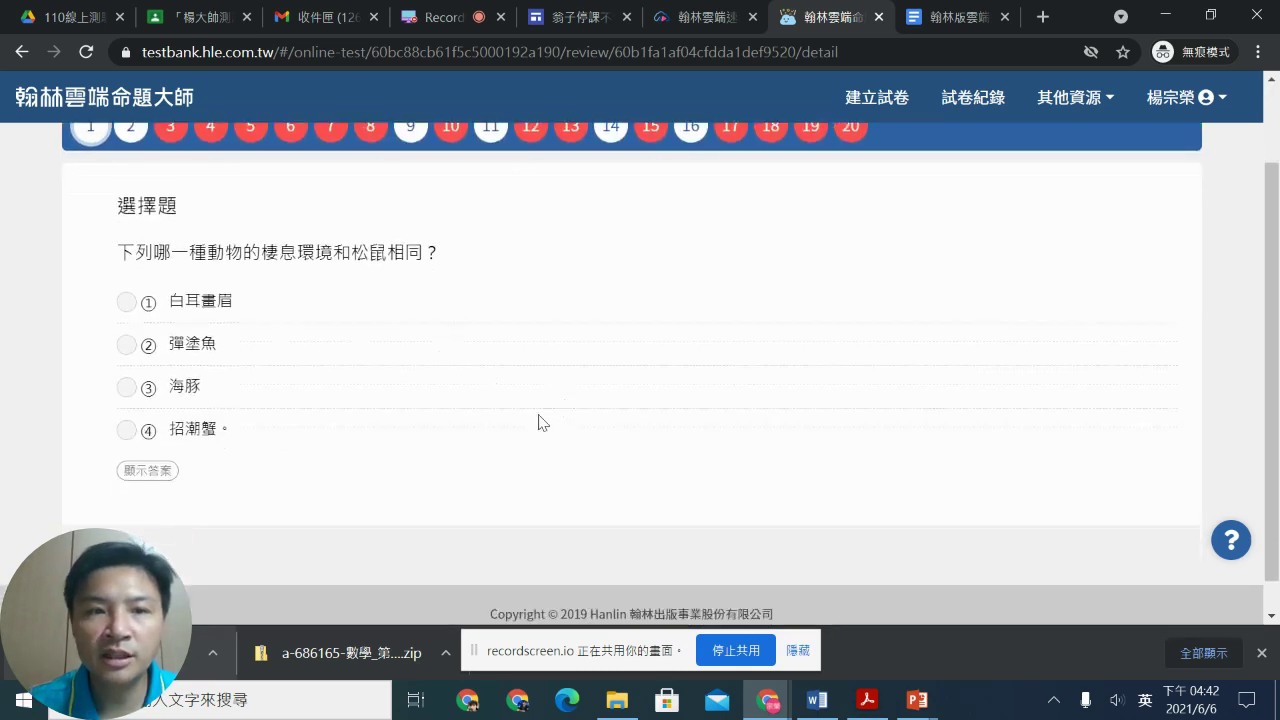
scroll(876, 408, up, 1)
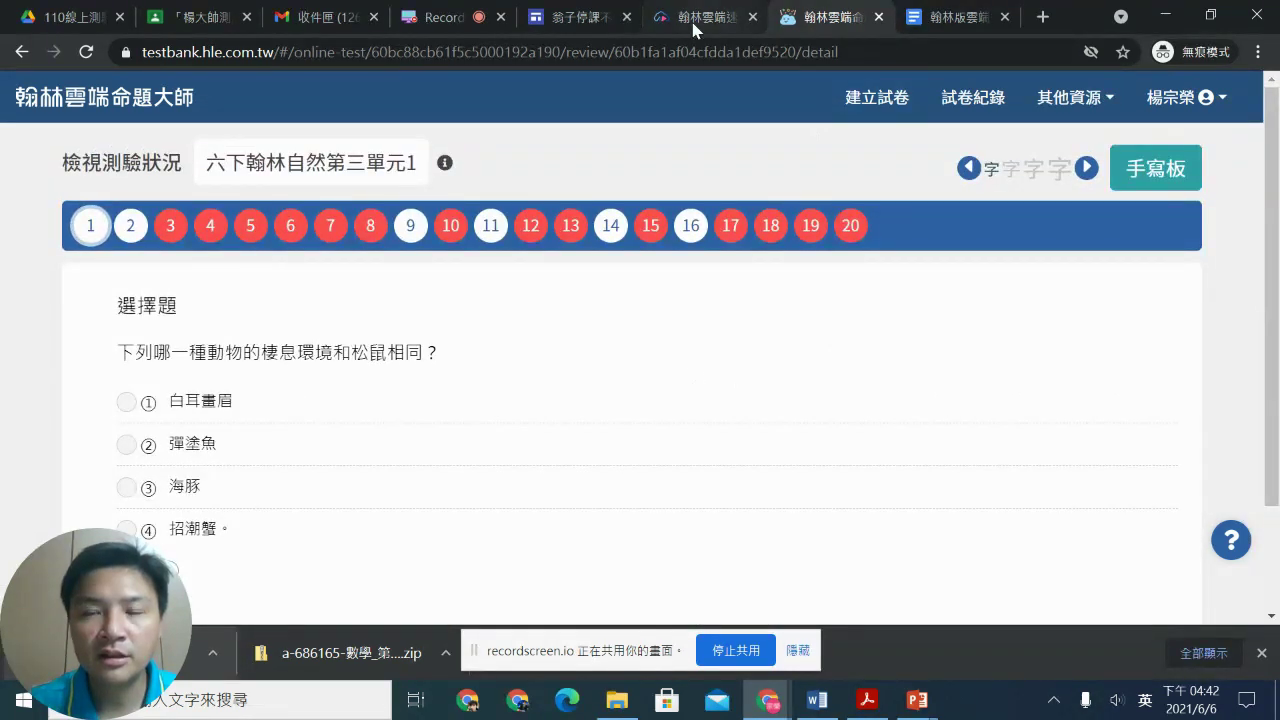
click(693, 30)
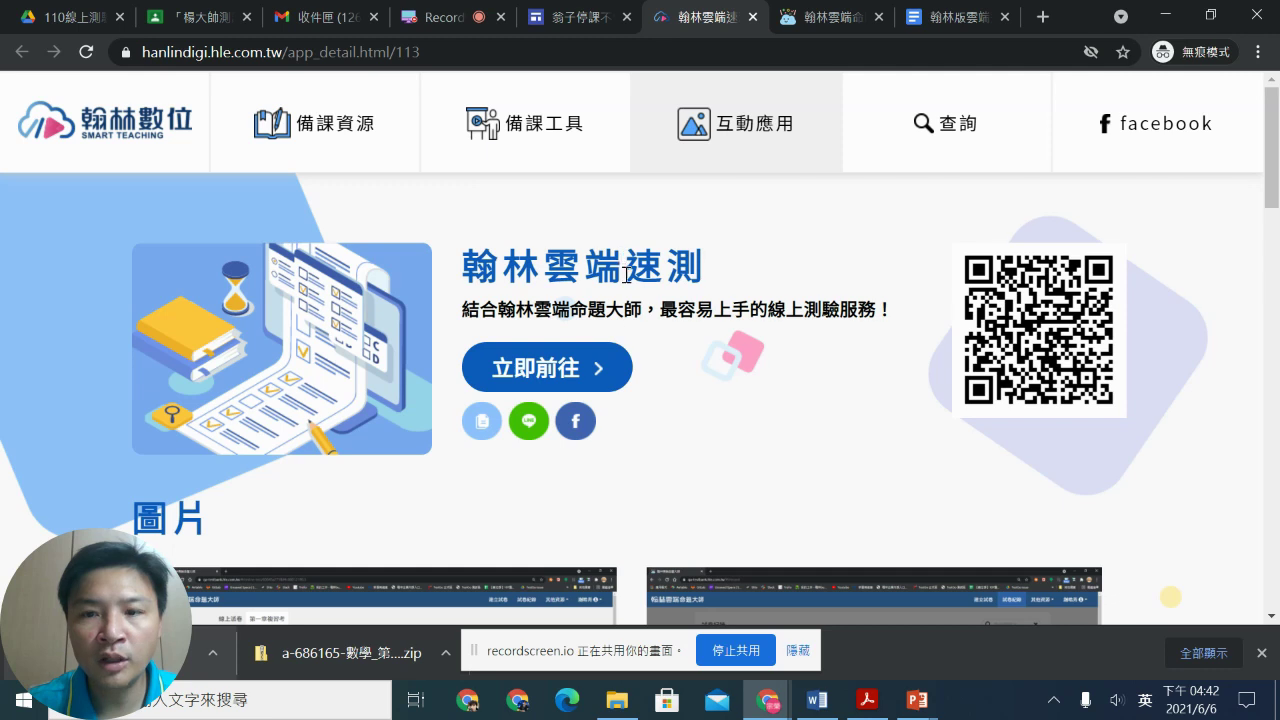
click(432, 19)
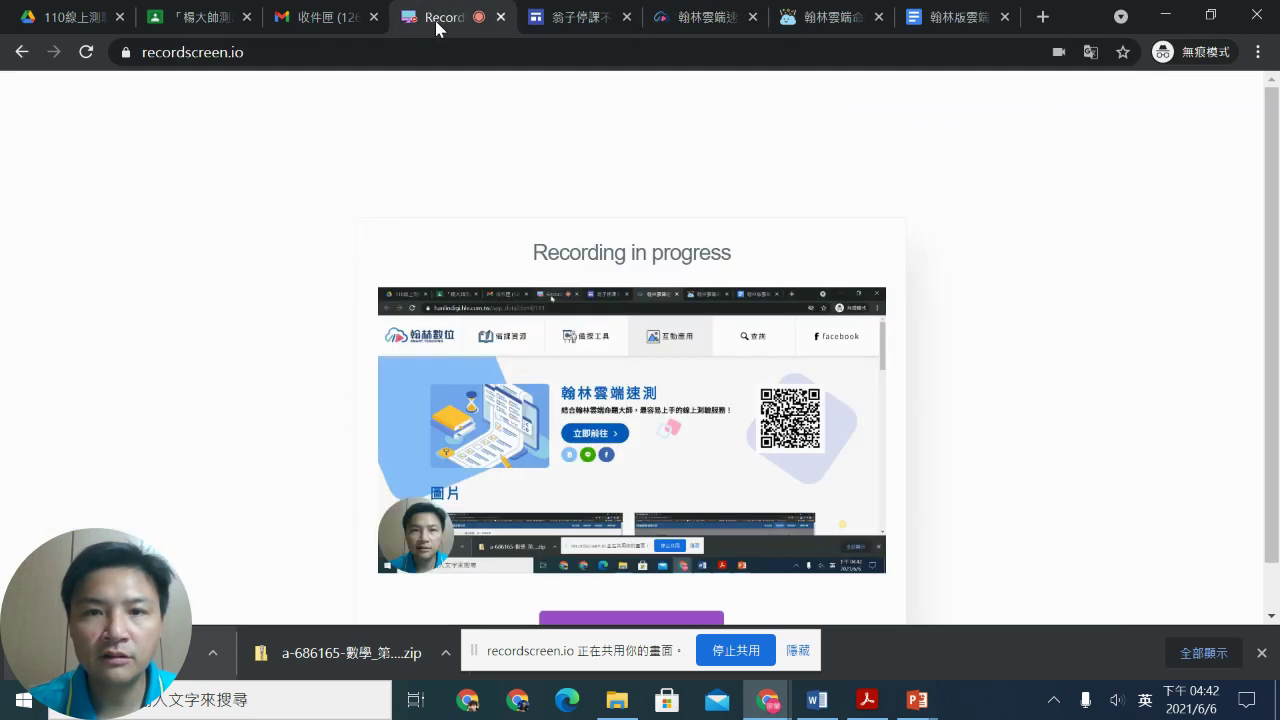